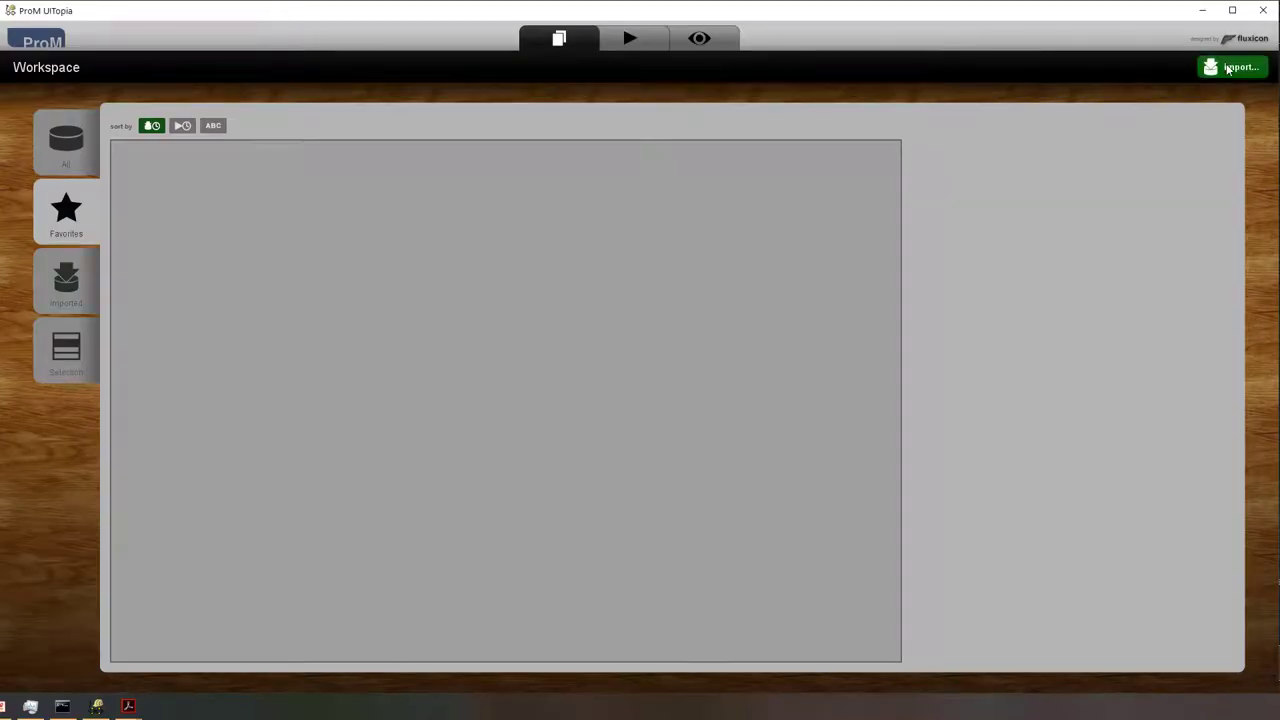
Import the handle-orders.xes log with the default XES plugin.
left_click(535, 291)
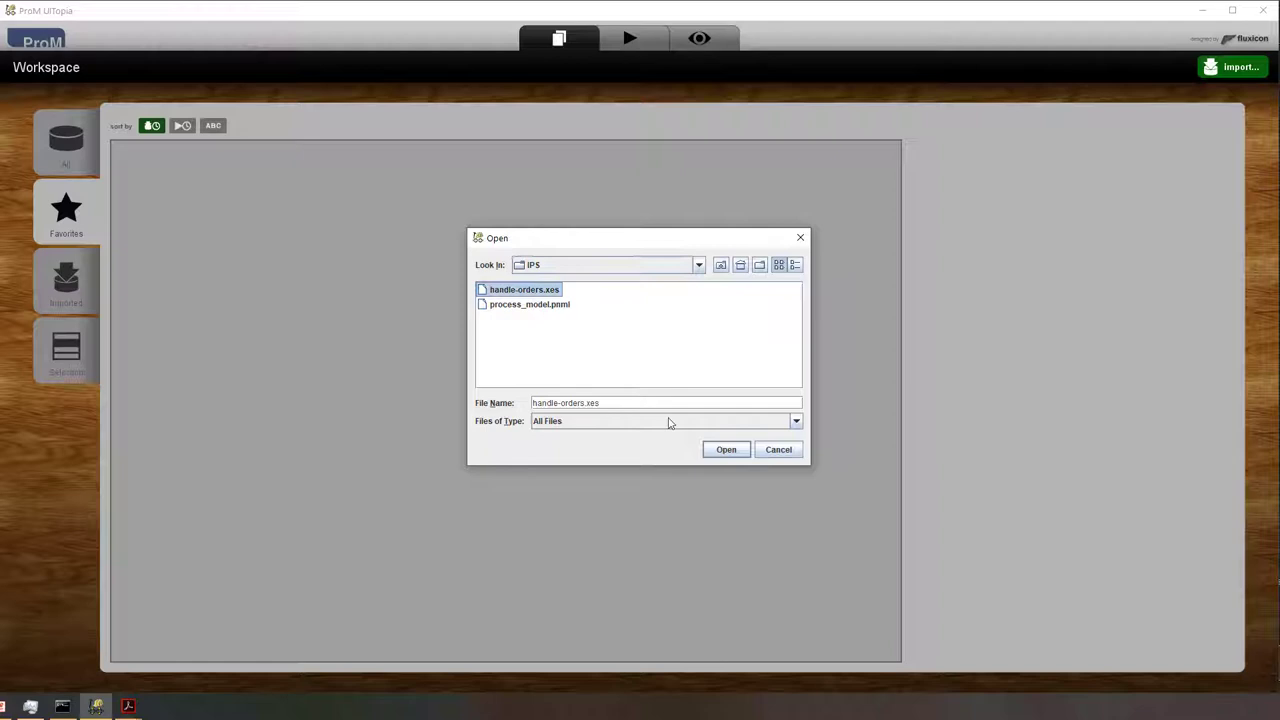
left_click(726, 449)
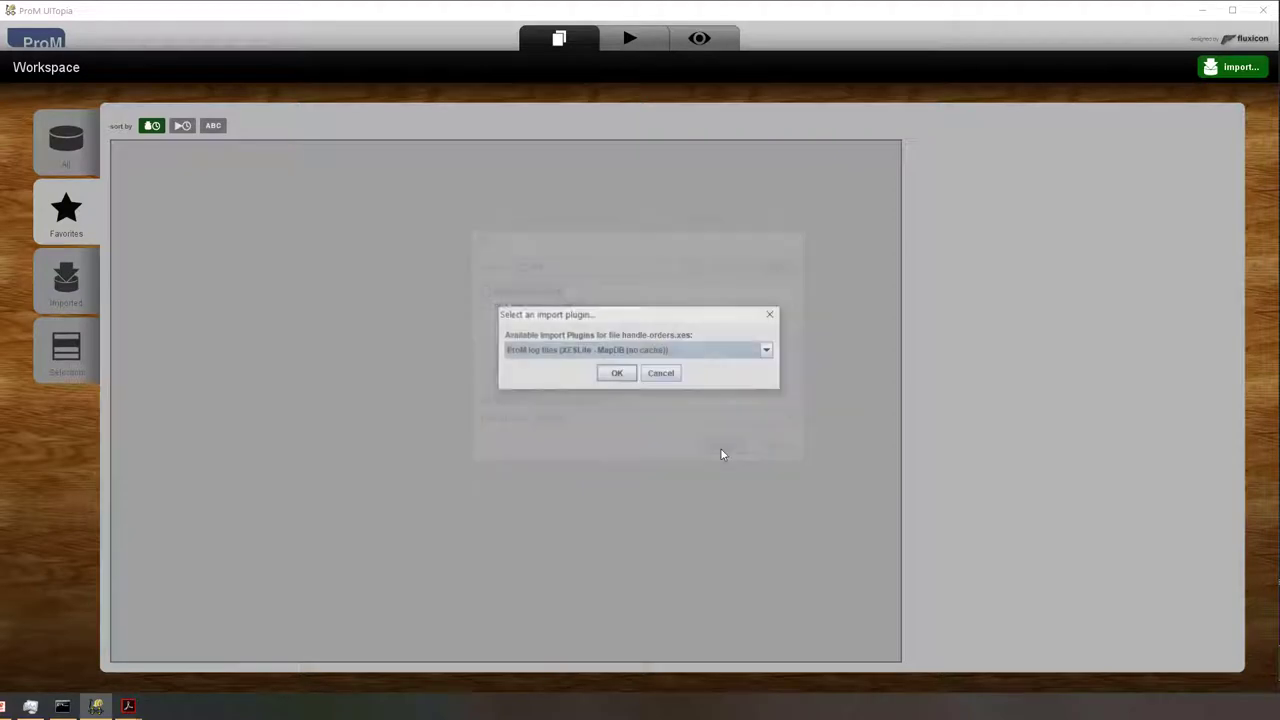
left_click(621, 378)
Import process_model.pnml as an Accepting Petri Net and select it together with the log.
left_click(1248, 70)
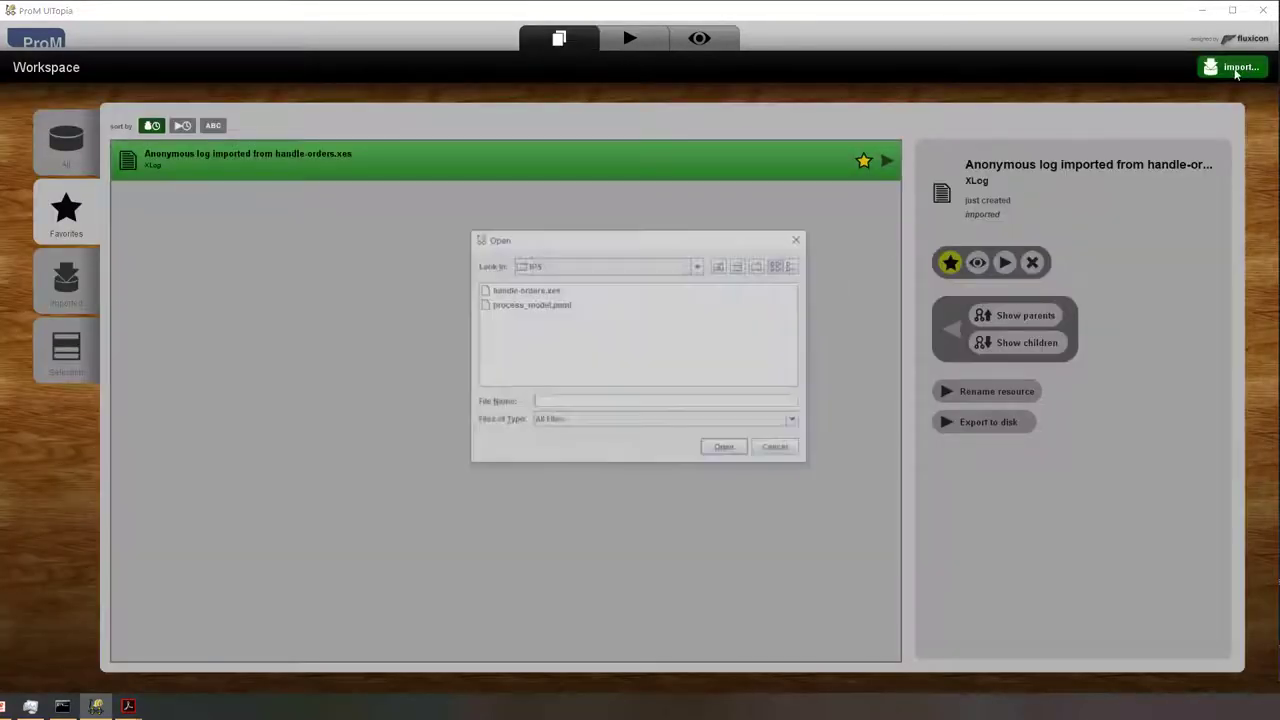
left_click(563, 305)
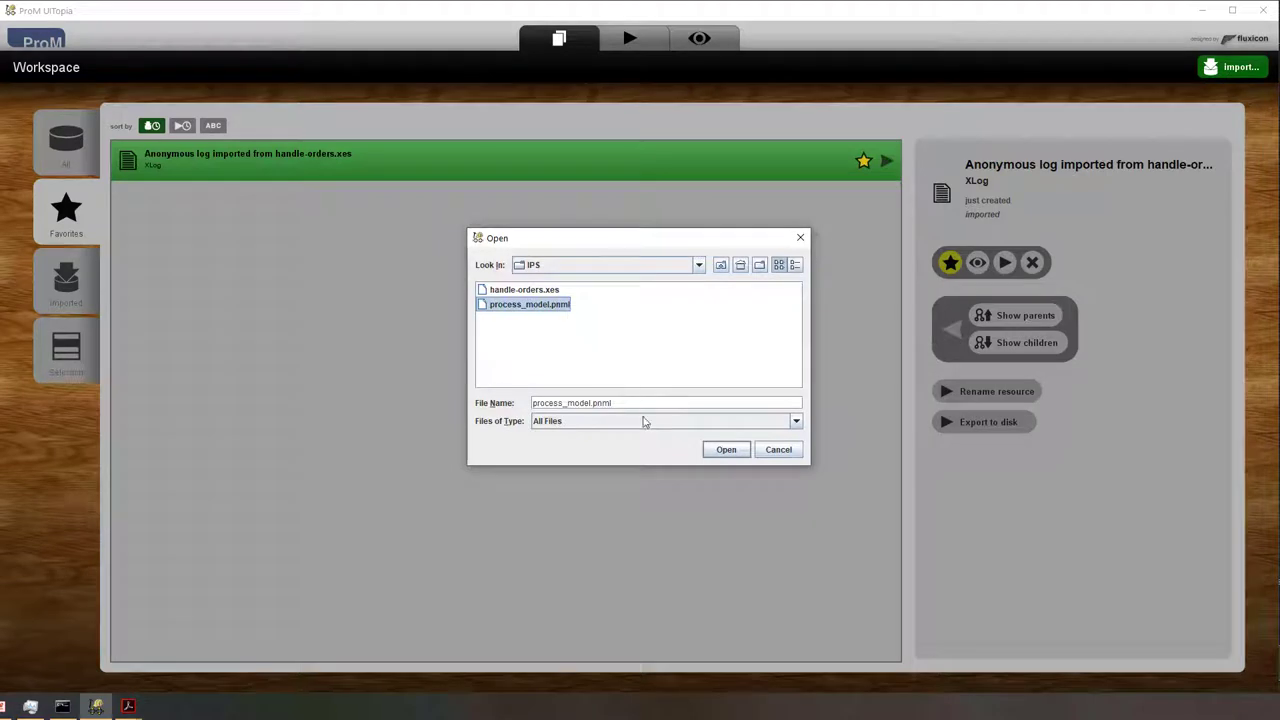
left_click(722, 451)
left_click(616, 374)
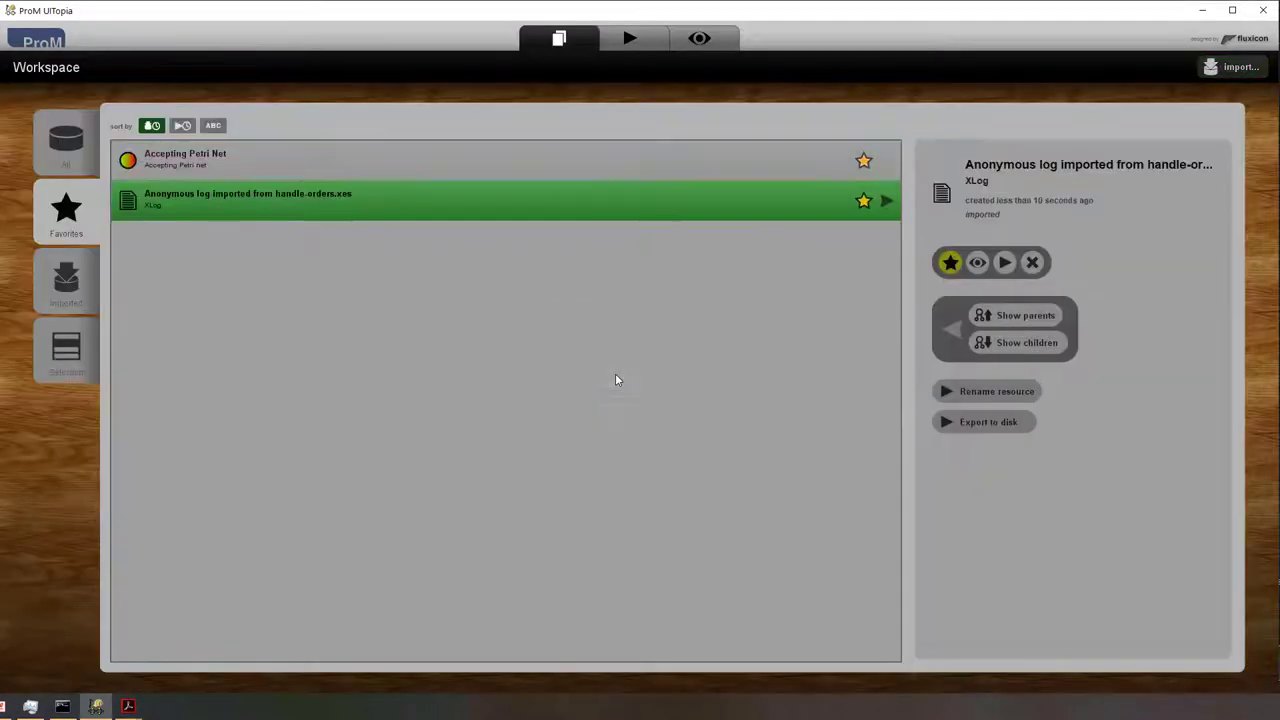
left_click(591, 164)
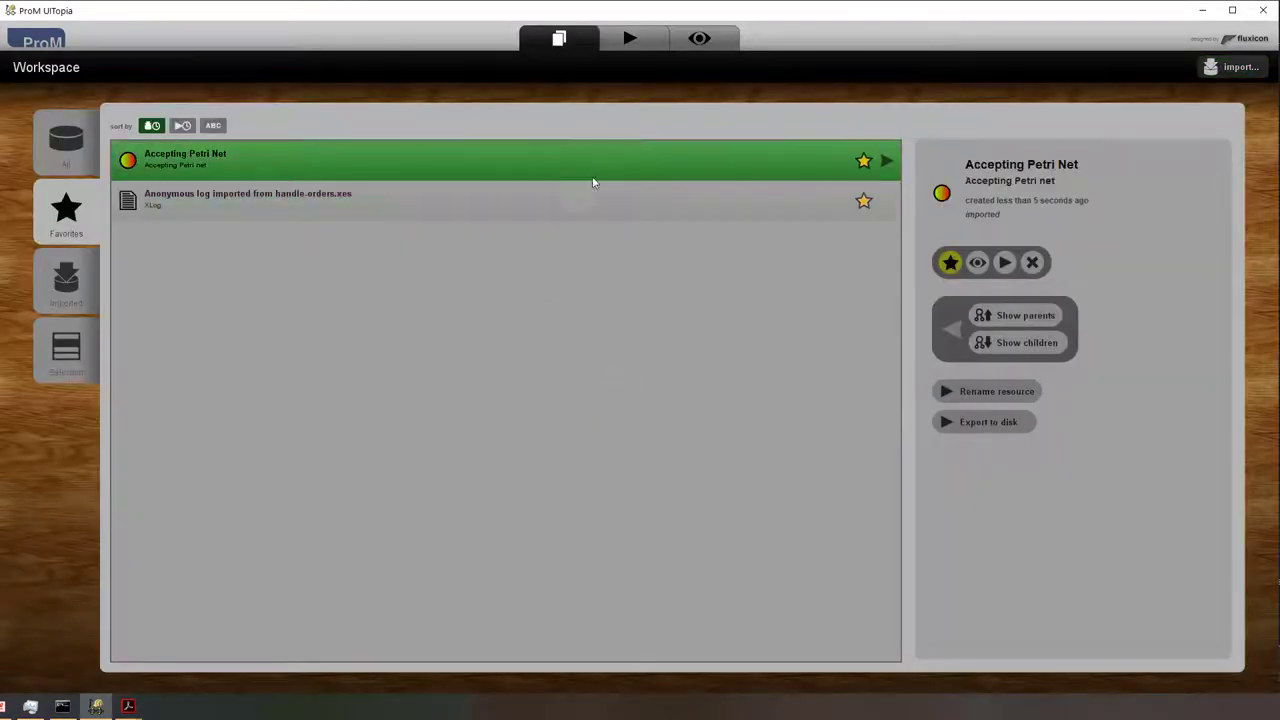
left_click(593, 198, "ctrl")
Find the Interactive Performance Spectrum plugin by searching 'sp' and start it on both inputs.
left_click(1006, 262)
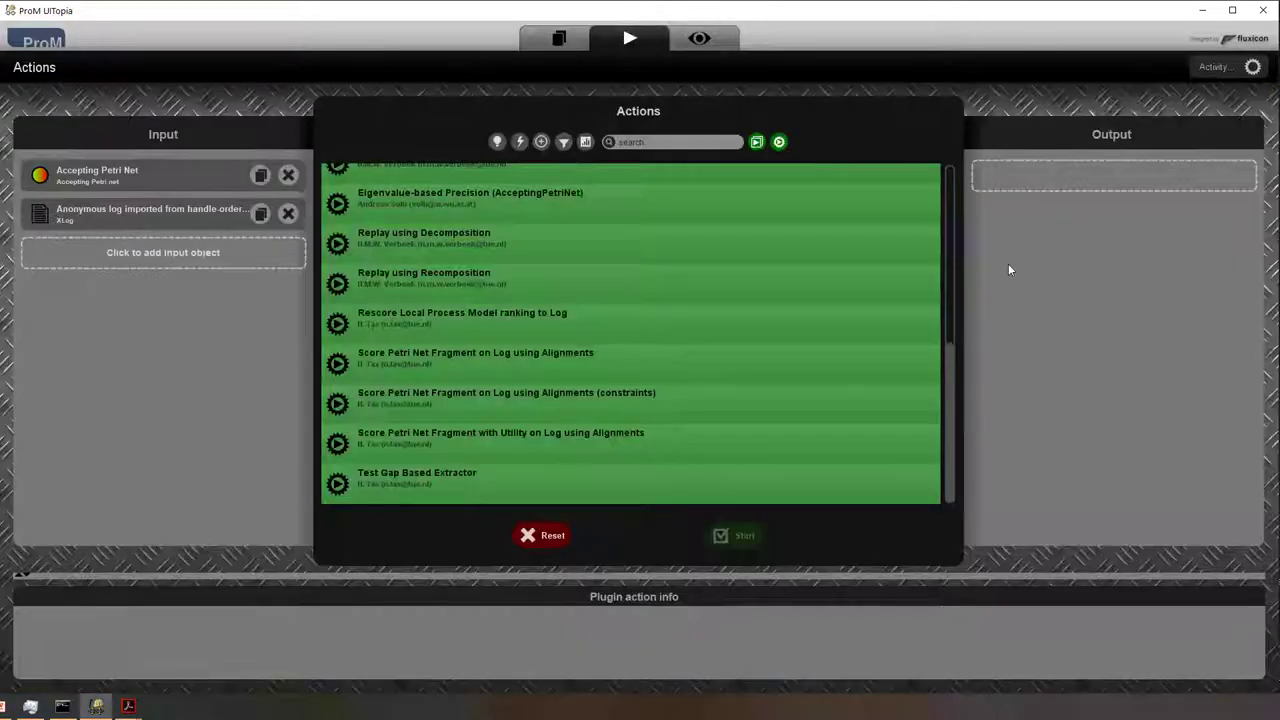
left_click(660, 141)
type("sp")
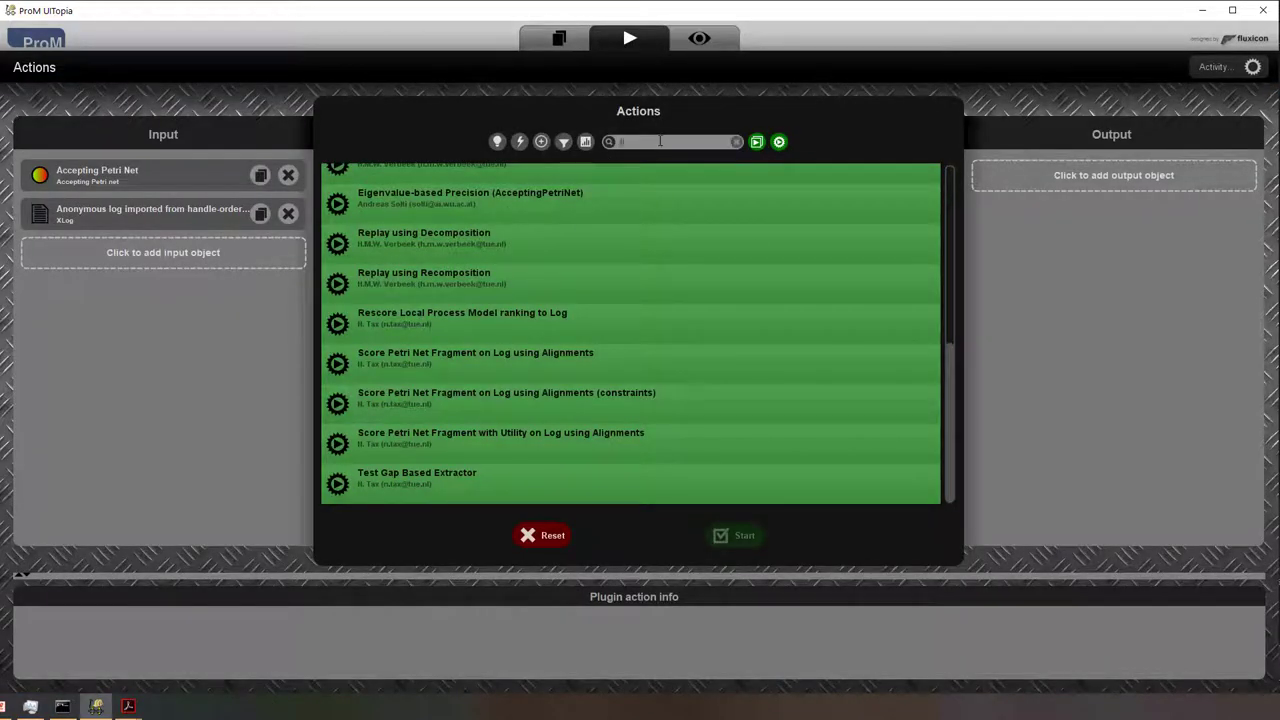
left_click(634, 188)
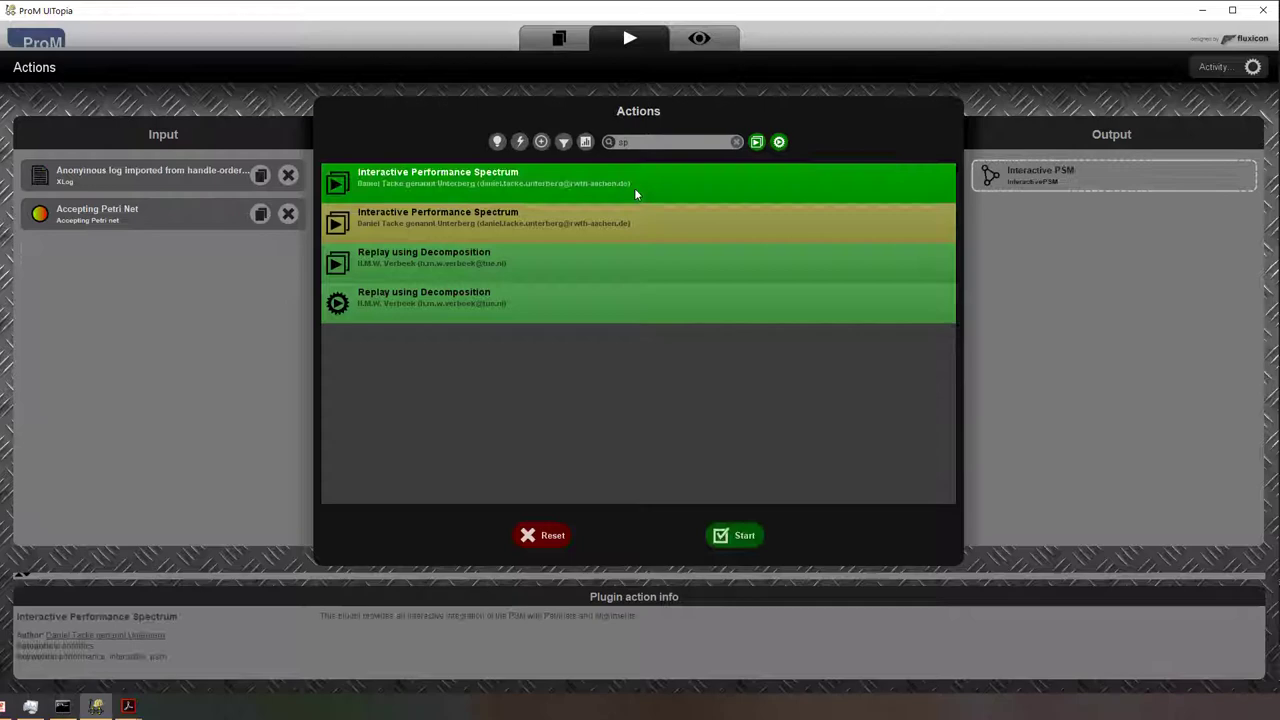
left_click(750, 537)
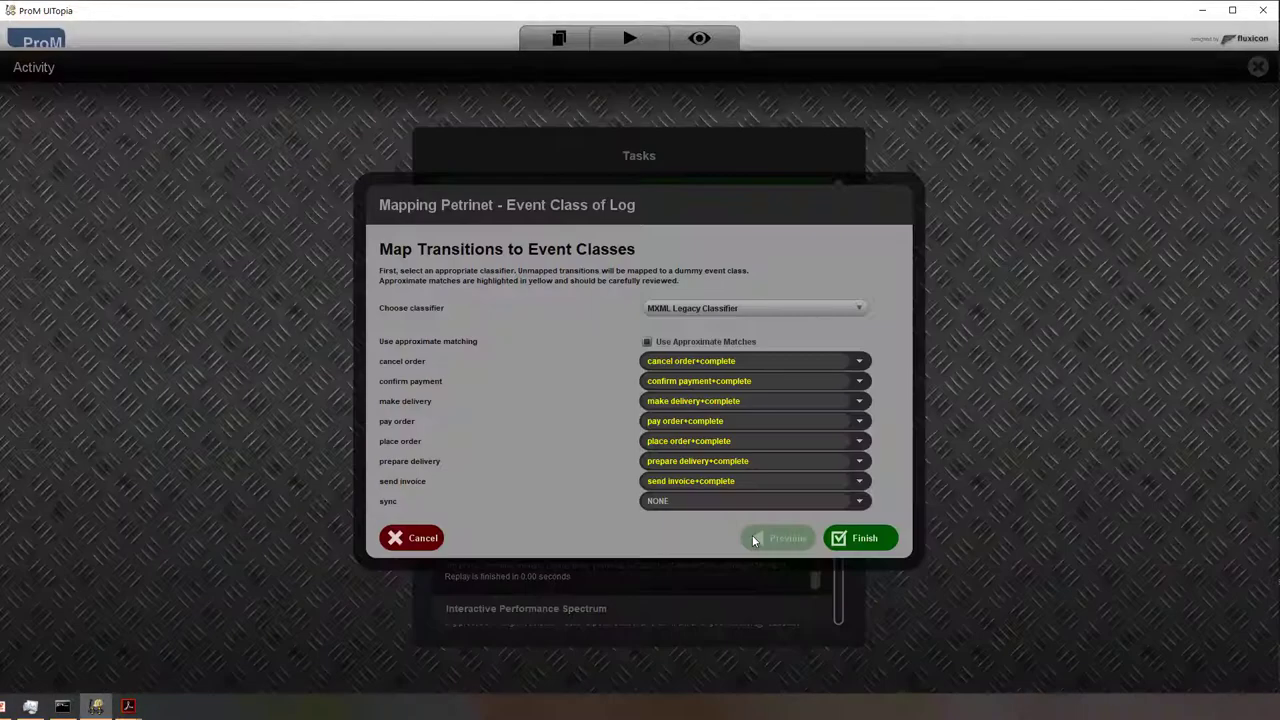
Choose a different event classifier in the transition mapping dialog and finish.
left_click(762, 308)
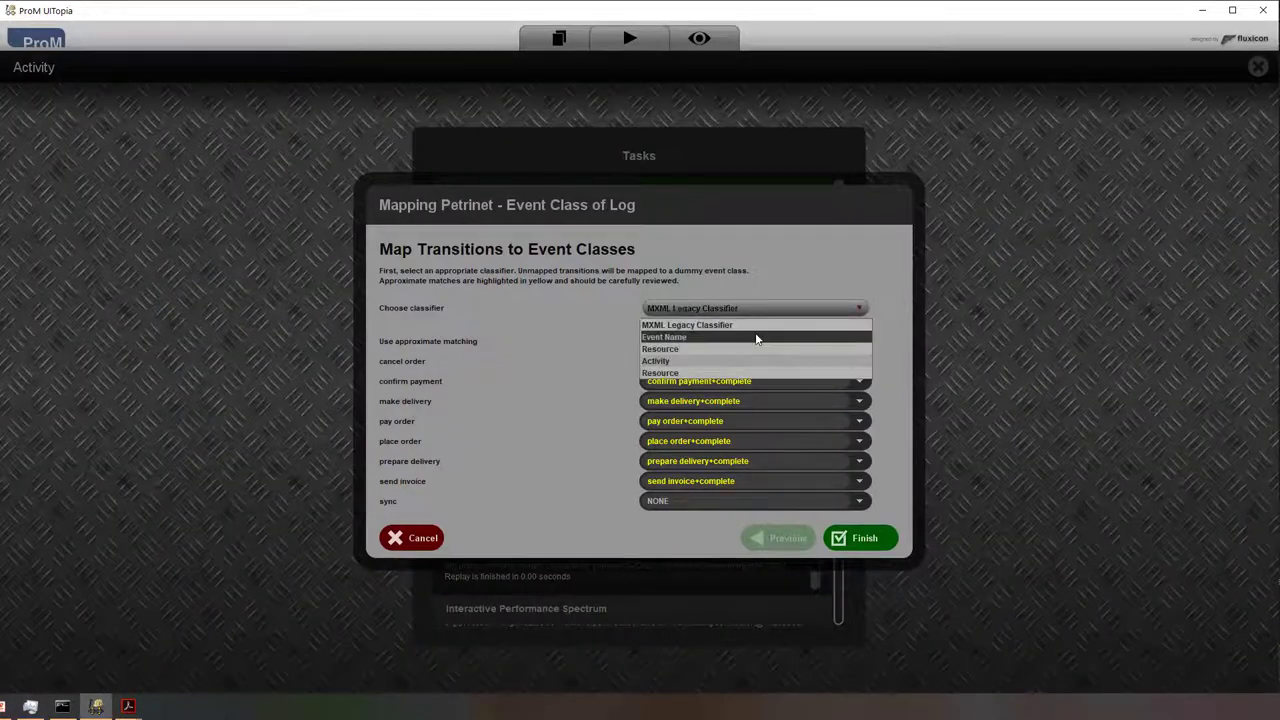
left_click(760, 337)
left_click(858, 540)
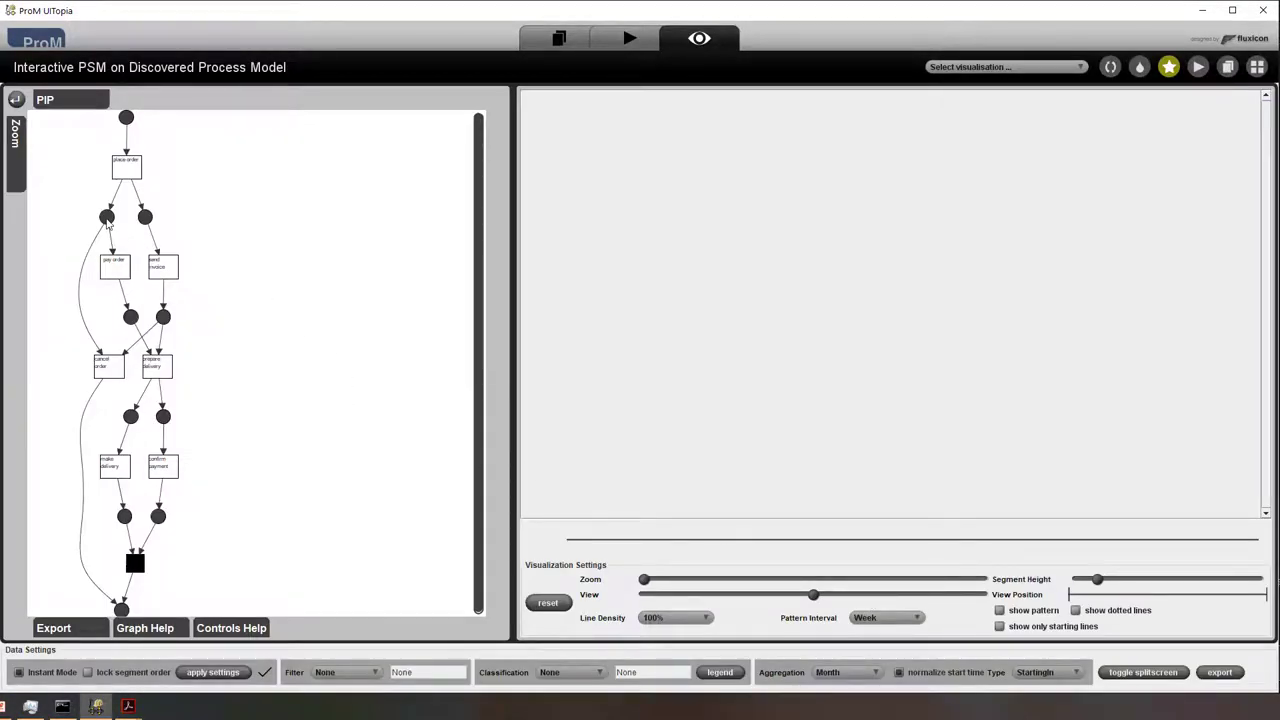
Add aggregated rows for both places after place order (pay/cancel order and send invoice).
right_click(107, 219)
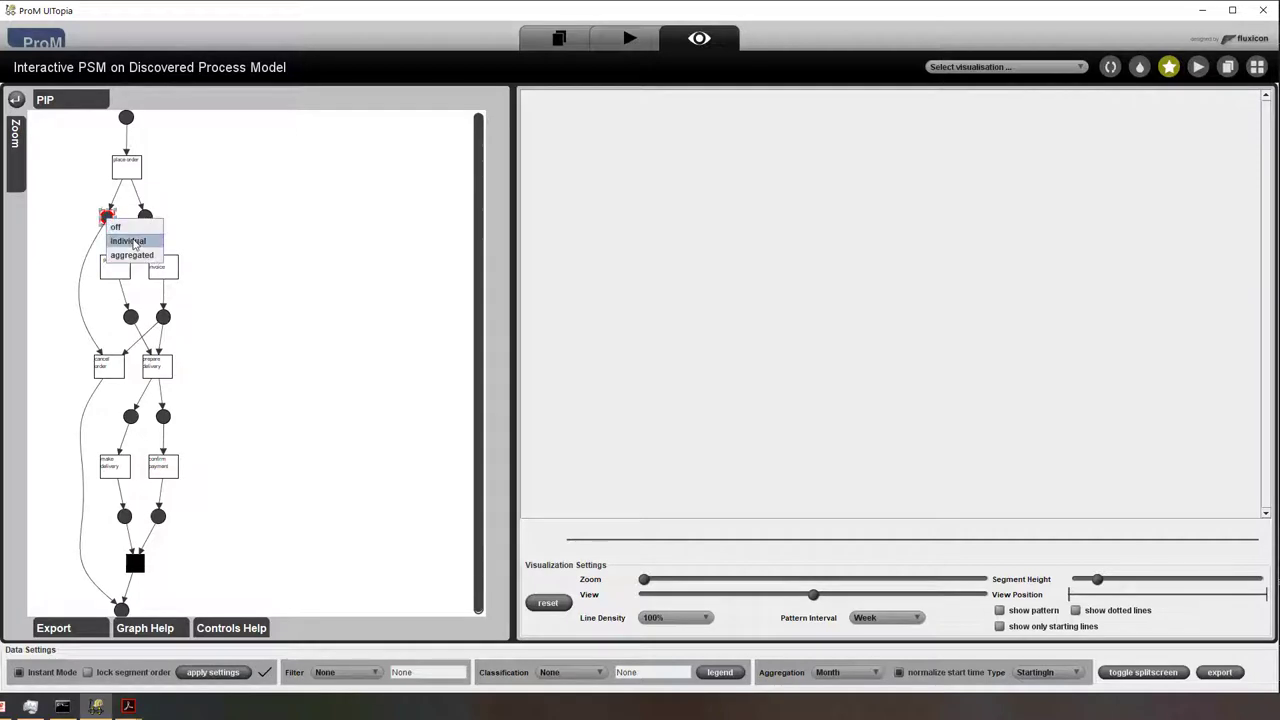
left_click(137, 255)
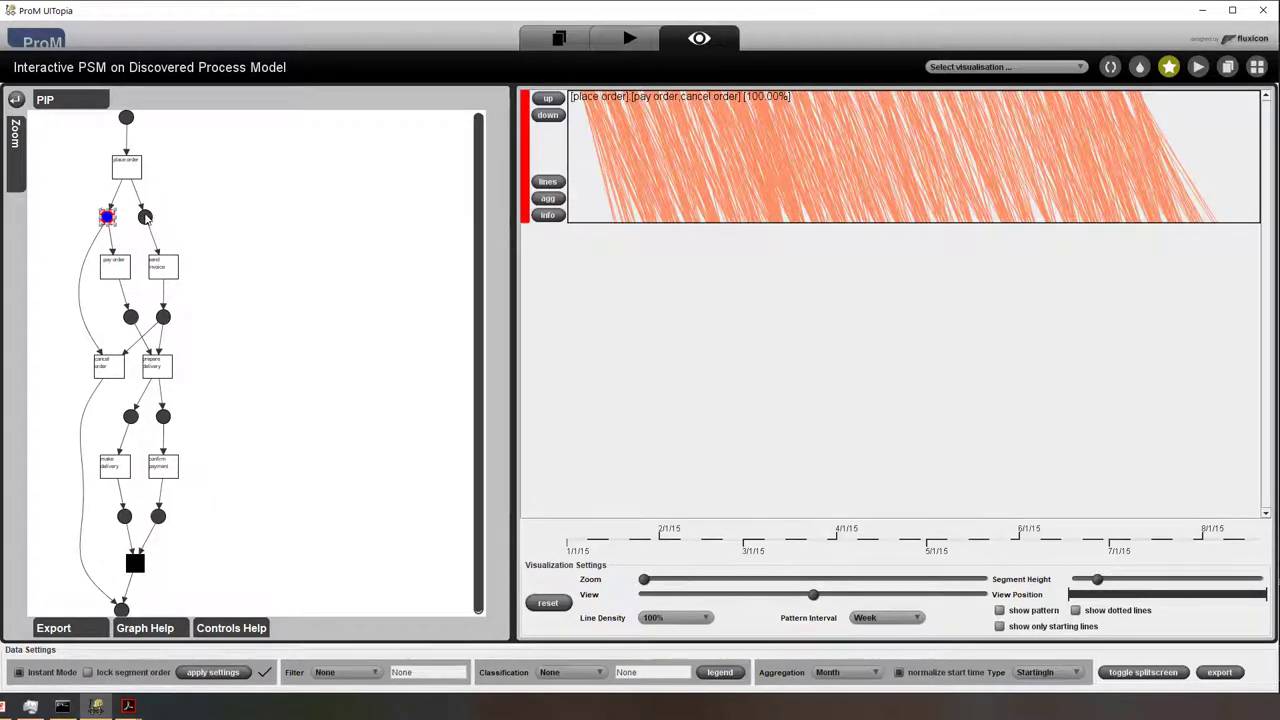
right_click(146, 218)
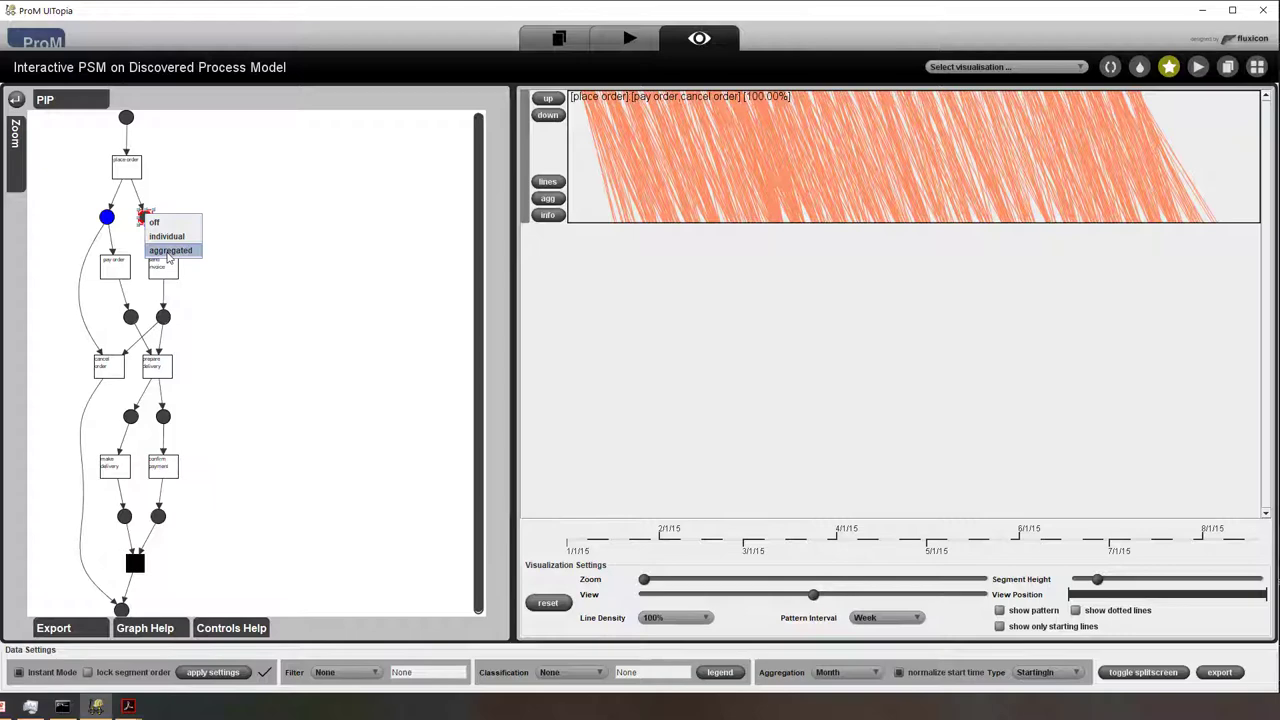
left_click(169, 250)
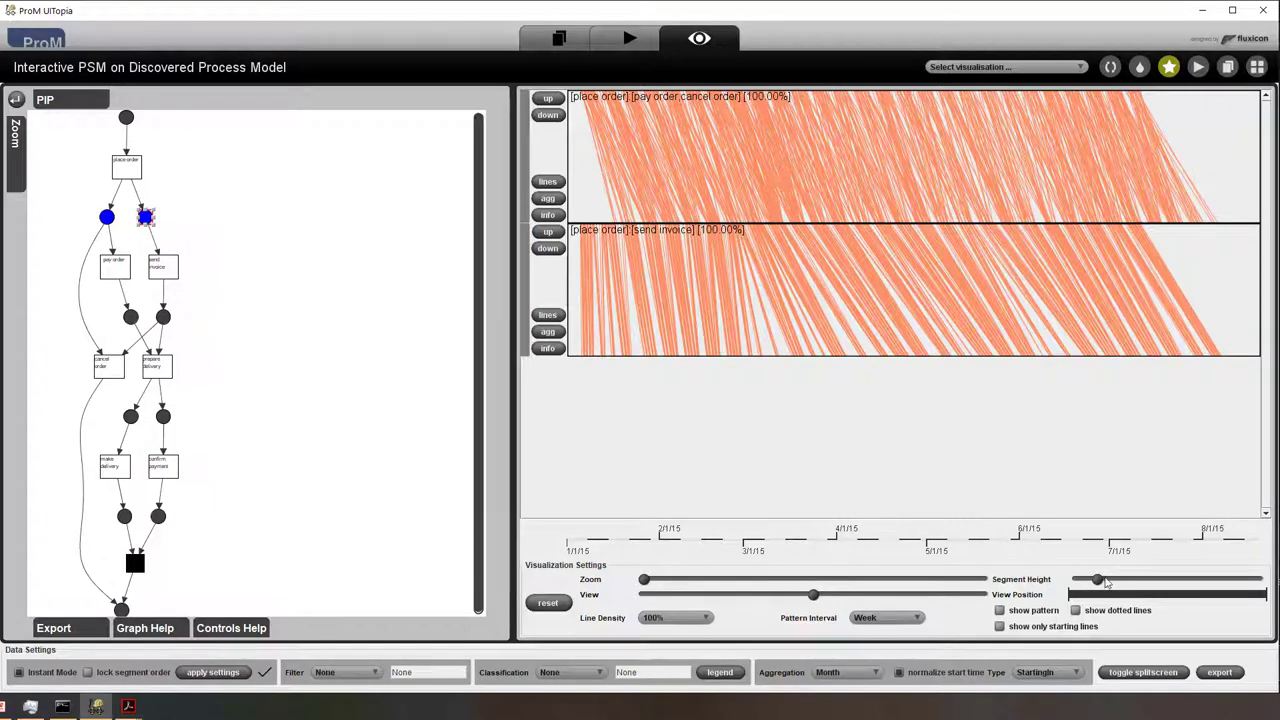
Adjust segment height, zoom and view sliders to browse the patterns over time.
mouse_move(1100, 580)
left_mouse_down()
mouse_move(1128, 574)
mouse_move(1114, 577)
left_mouse_up()
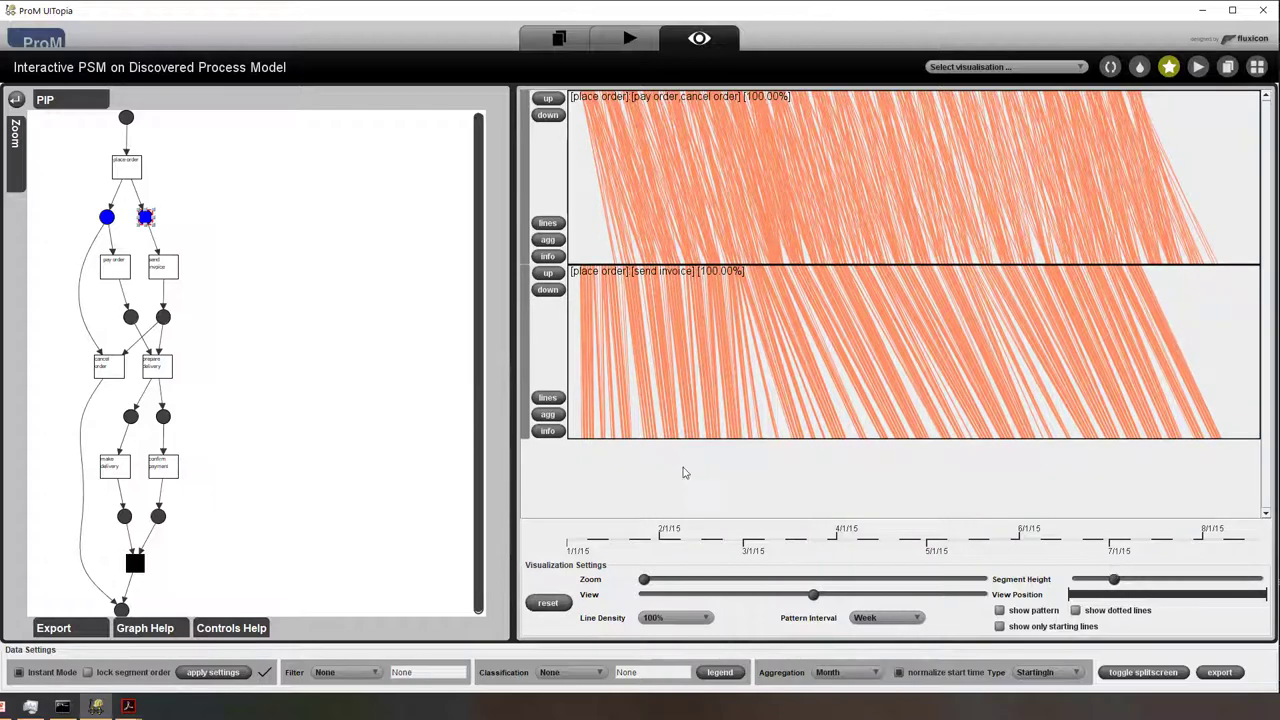
left_click_drag(645, 580, 697, 581)
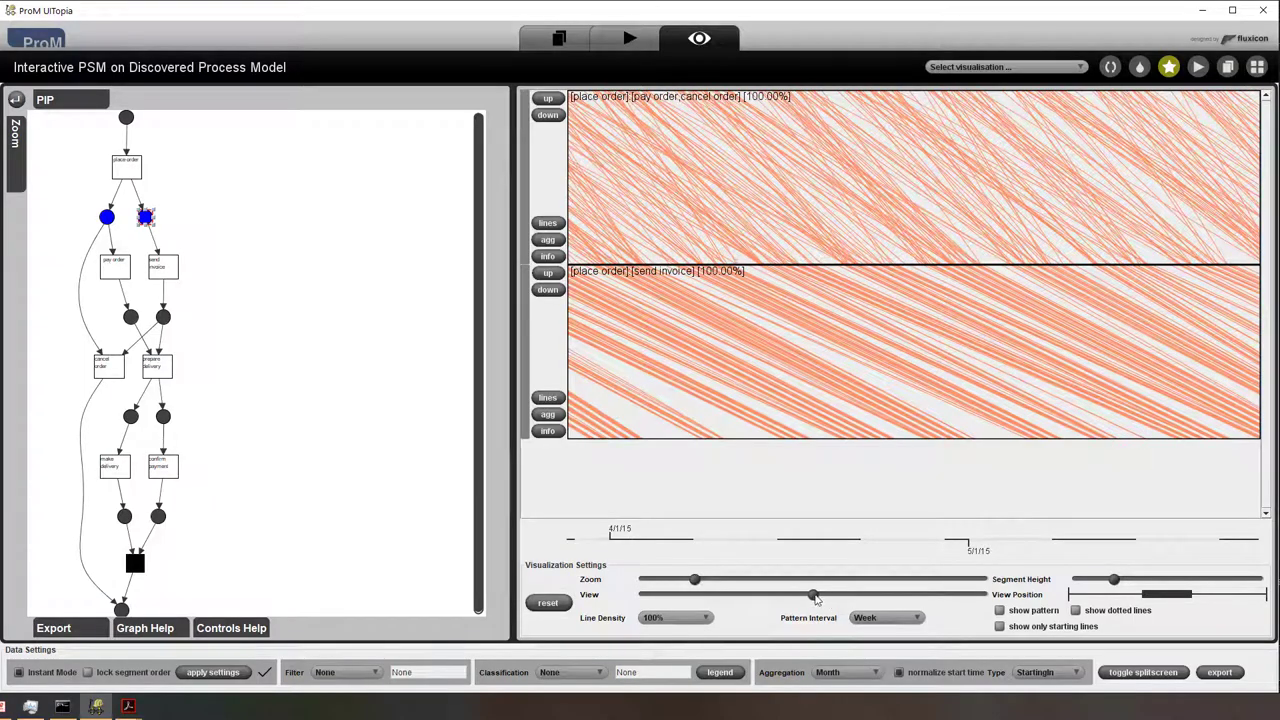
left_click_drag(815, 597, 645, 582)
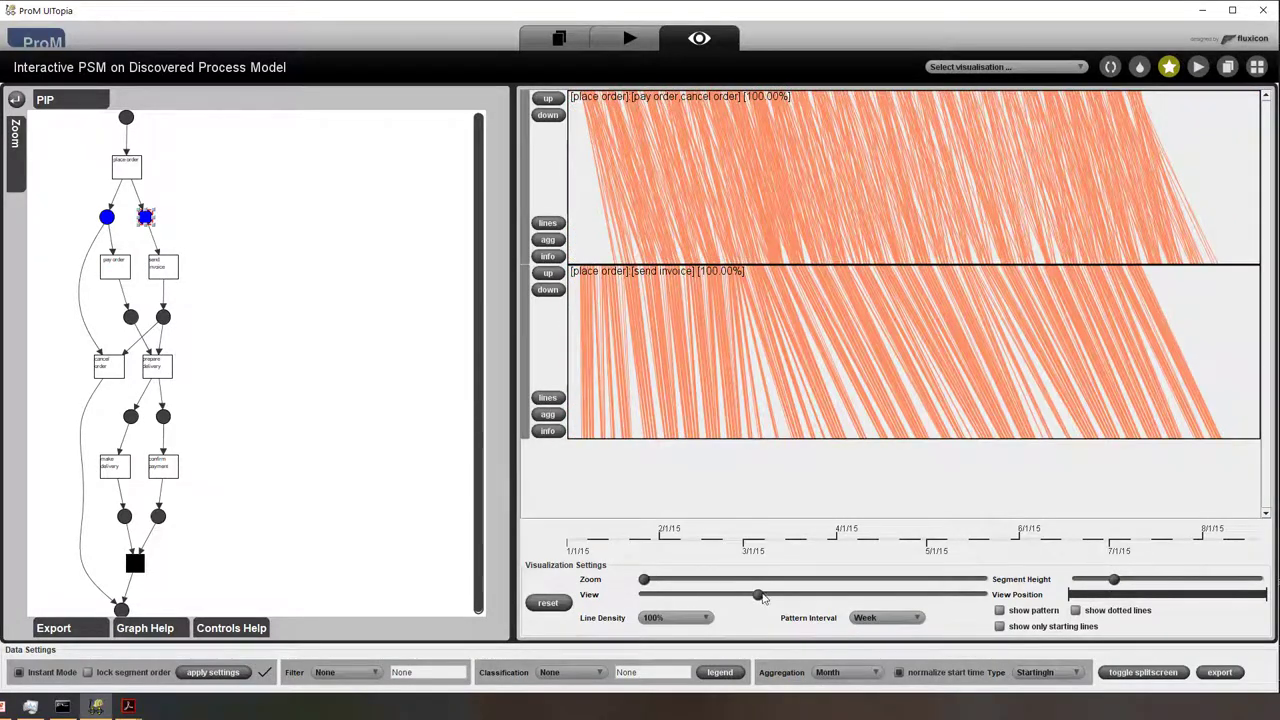
left_click_drag(758, 597, 625, 596)
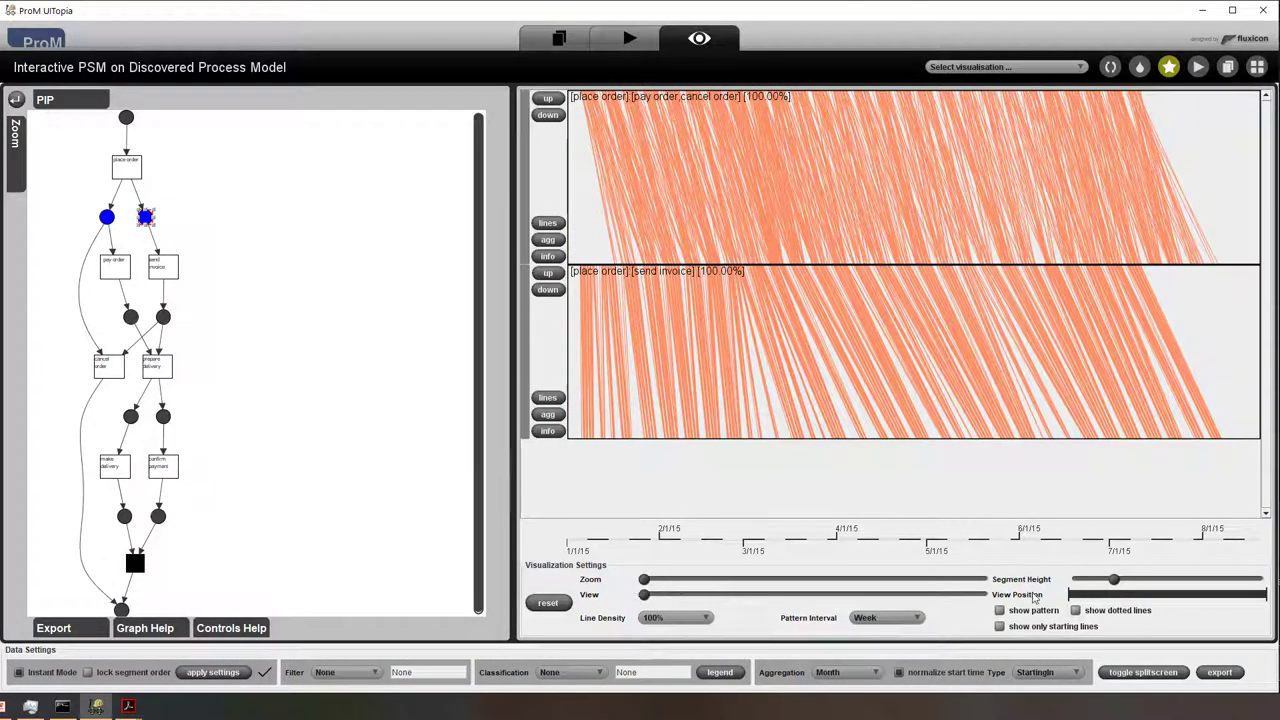
left_click_drag(1116, 579, 1093, 582)
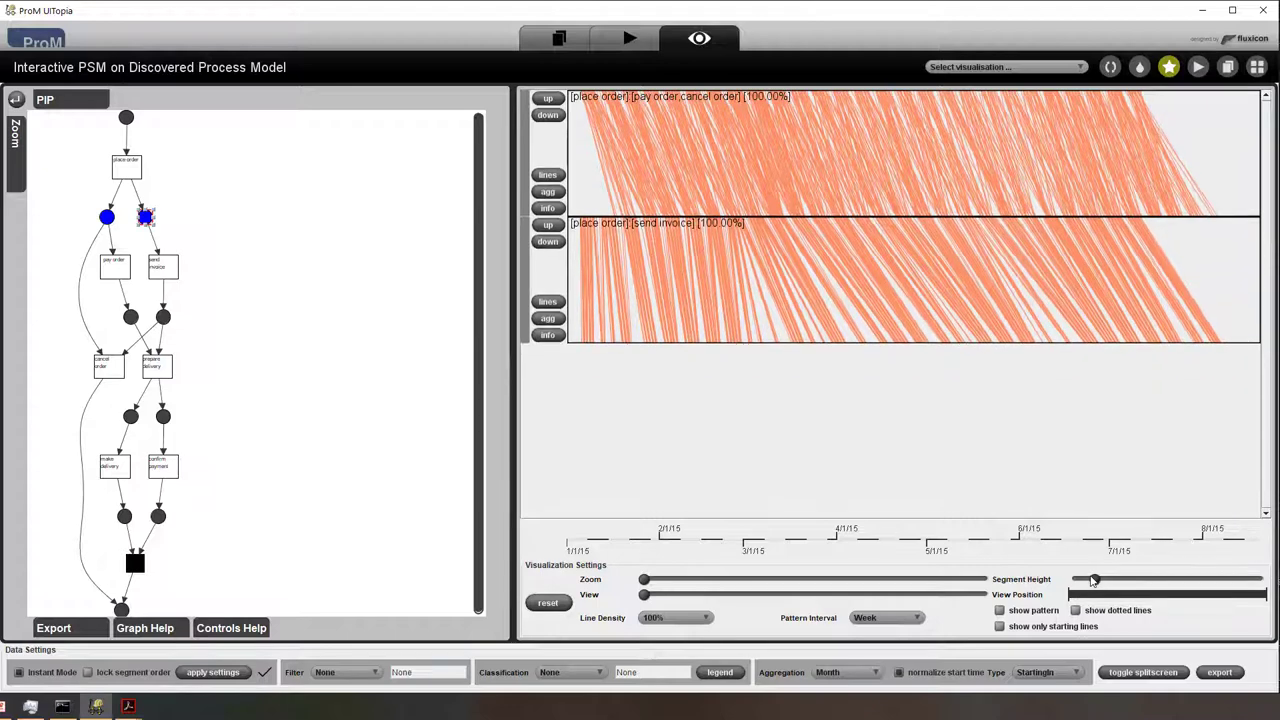
Set the left place after place order to individual, giving separate pay order and cancel order rows.
left_click(109, 219)
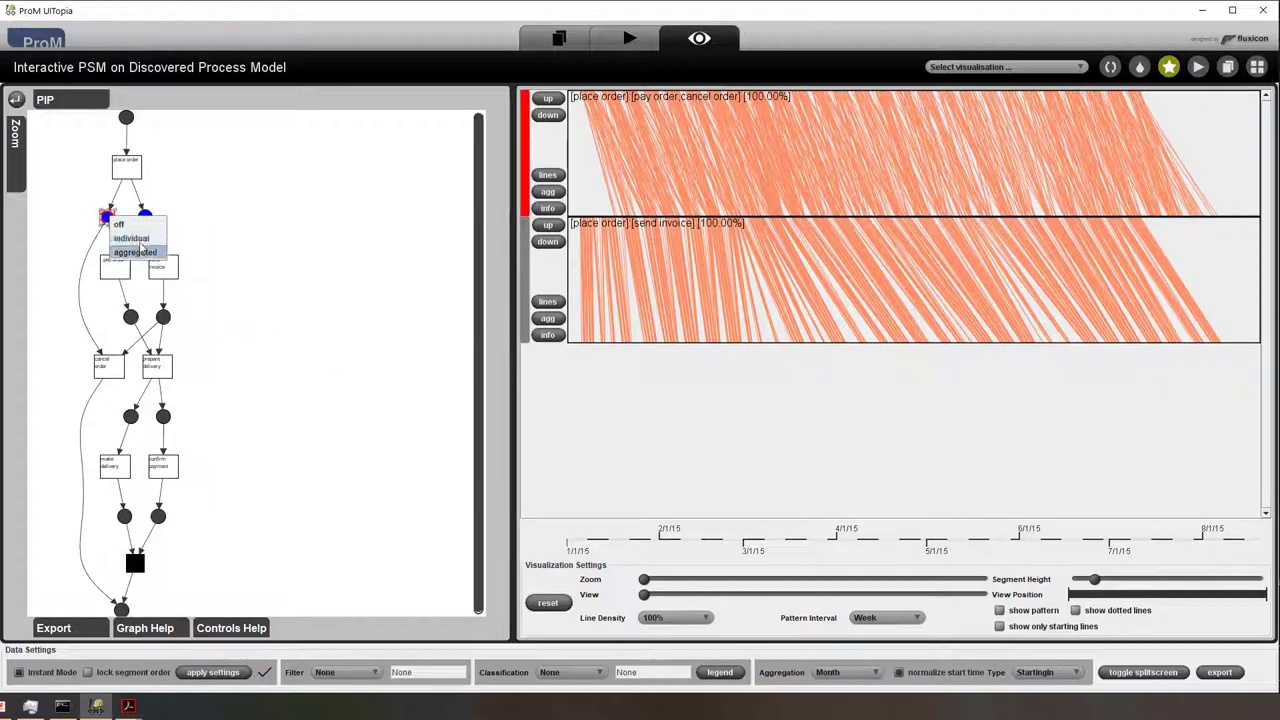
left_click(140, 238)
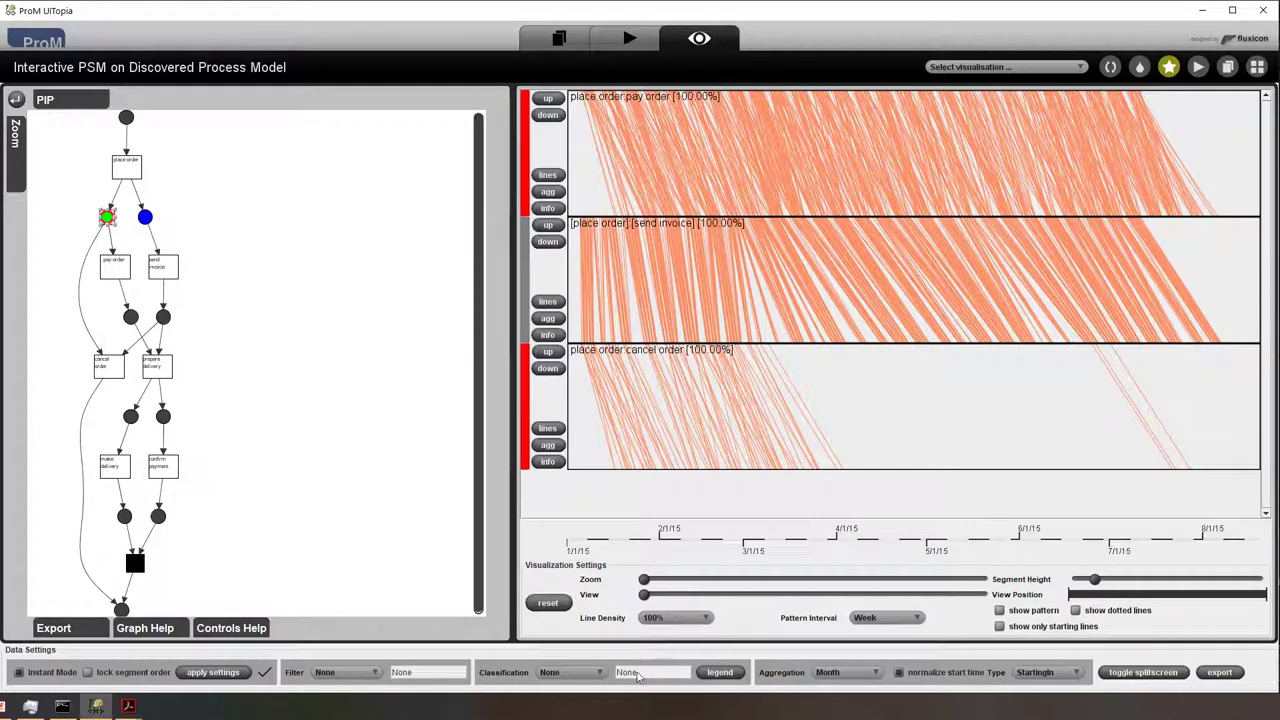
left_click(600, 673)
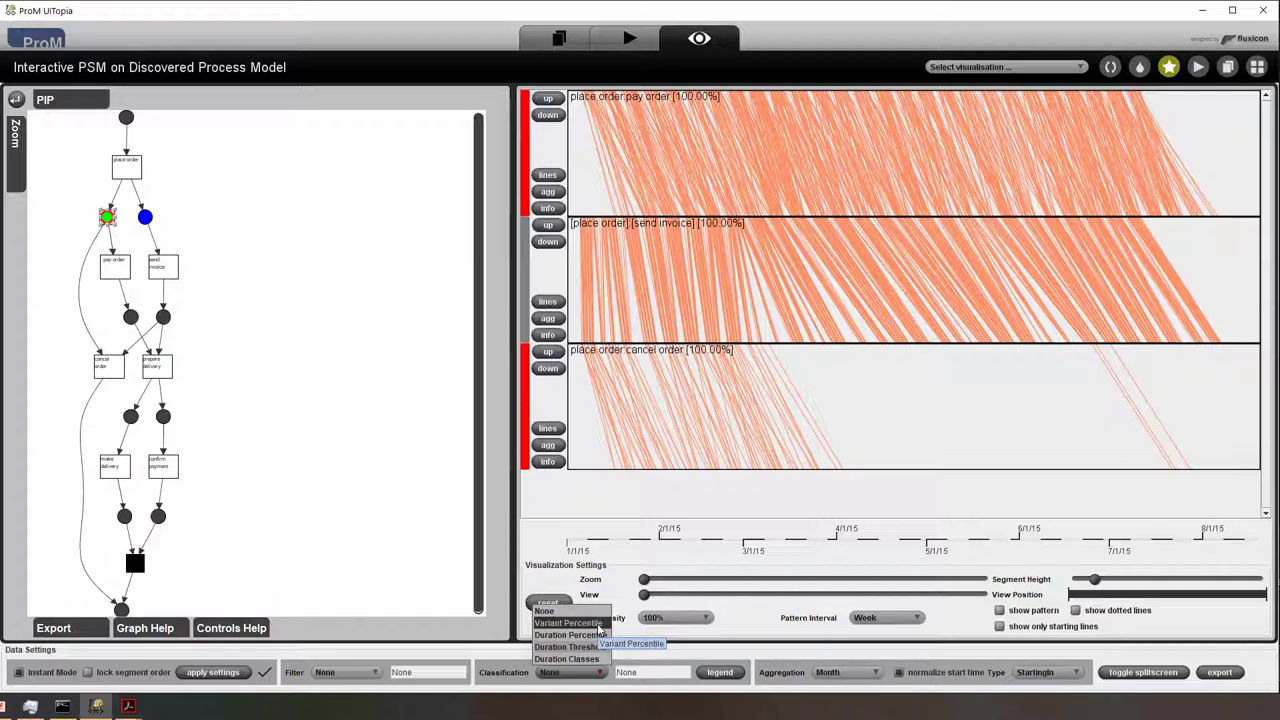
Try Variant Percentile, then Duration Percentile classification, each with a 50% split.
left_click(599, 625)
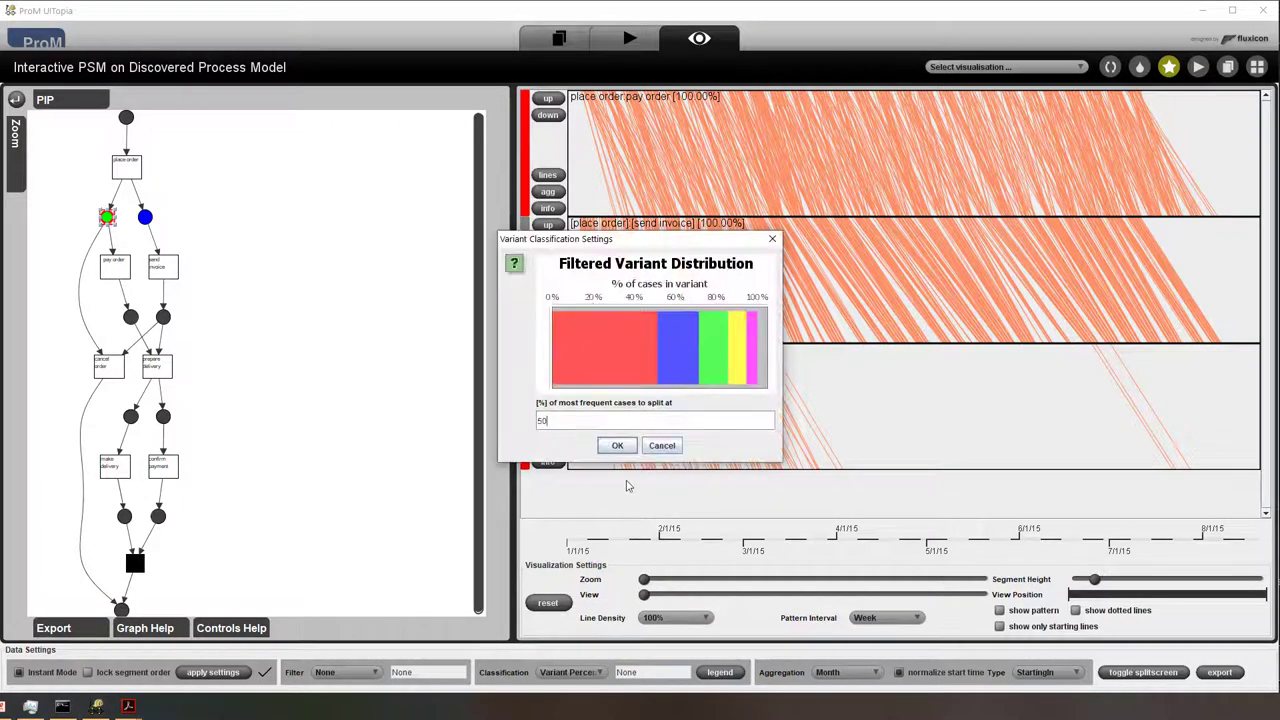
left_click(617, 445)
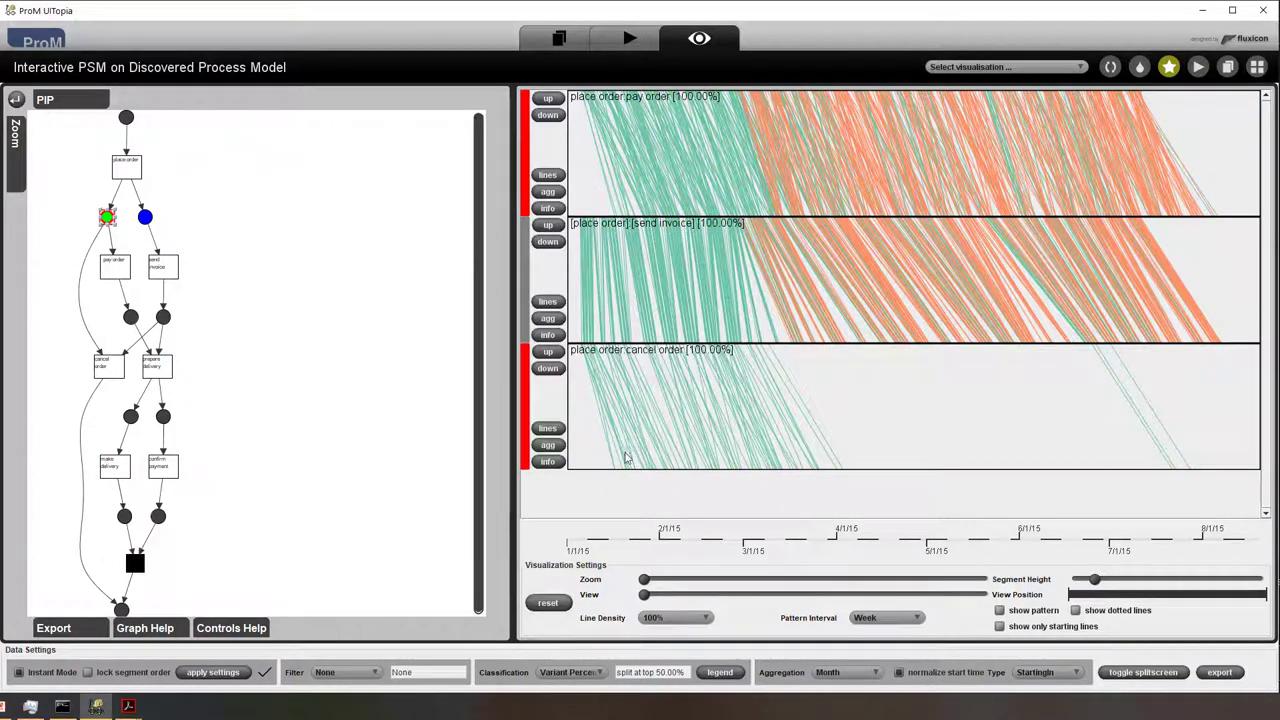
left_click(586, 672)
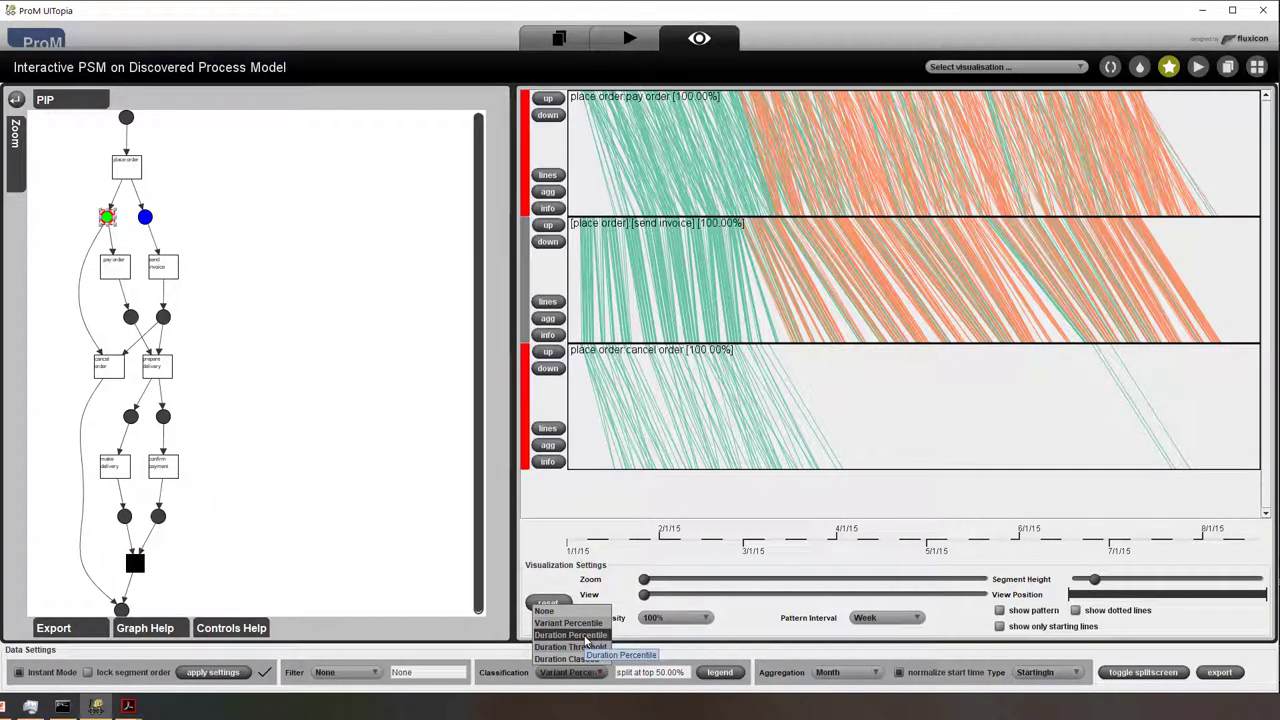
left_click(590, 636)
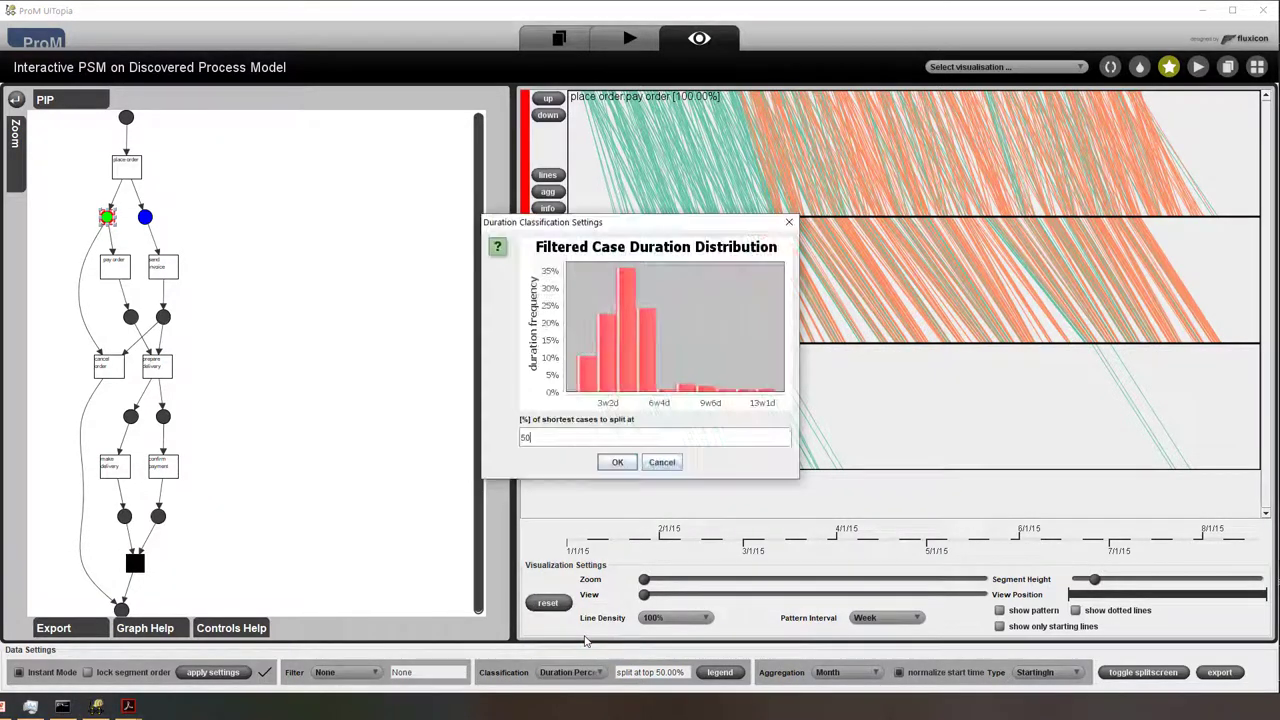
left_click(617, 462)
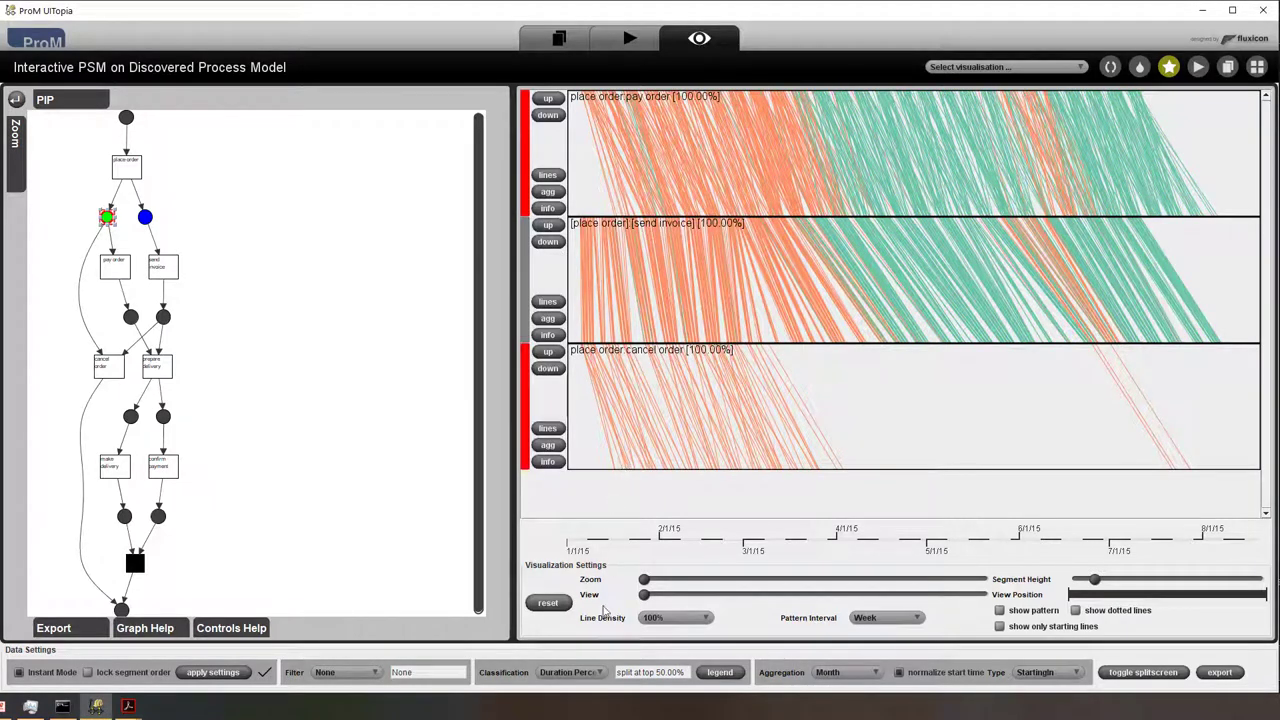
Switch classification to Duration Threshold with a 3w threshold.
left_click(579, 673)
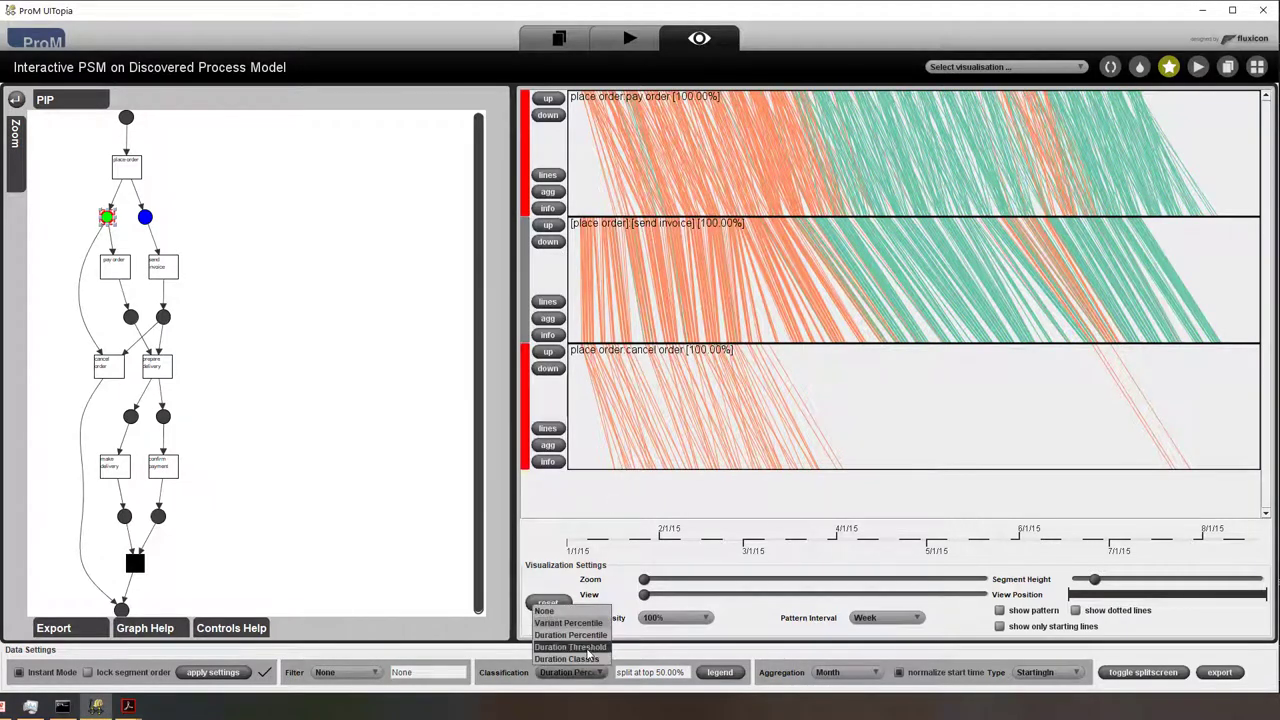
left_click(588, 647)
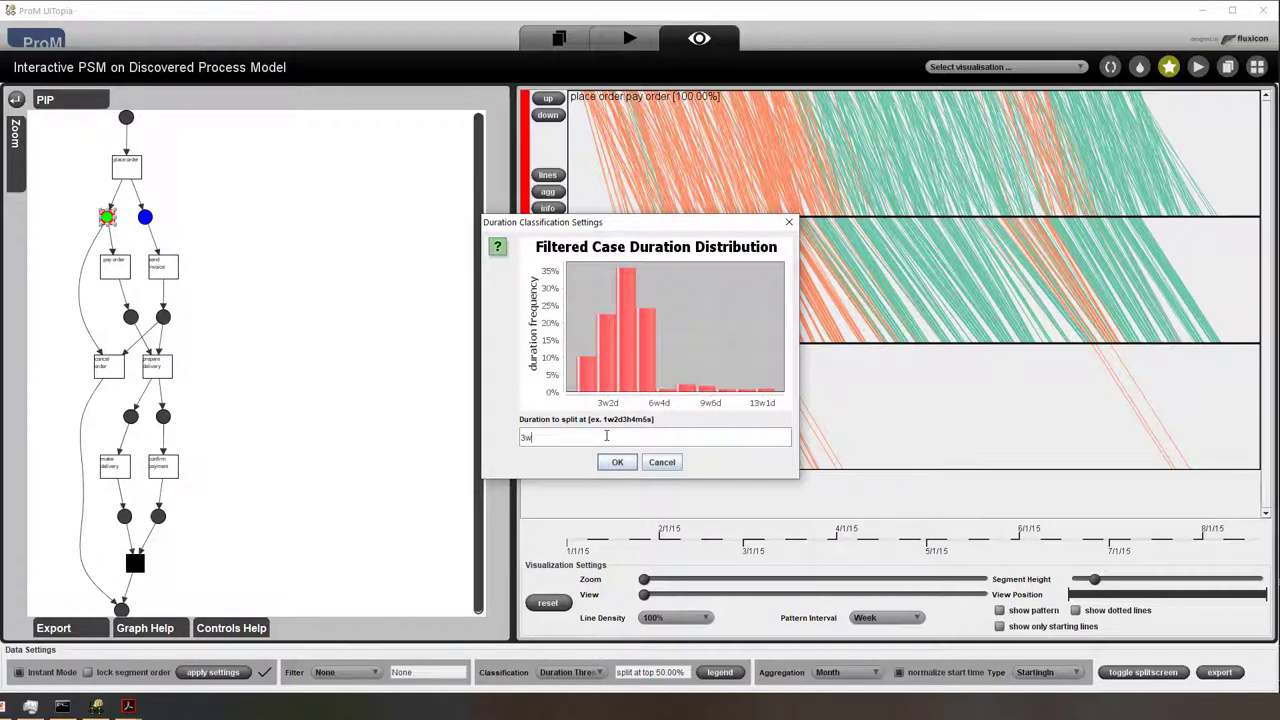
left_click(617, 463)
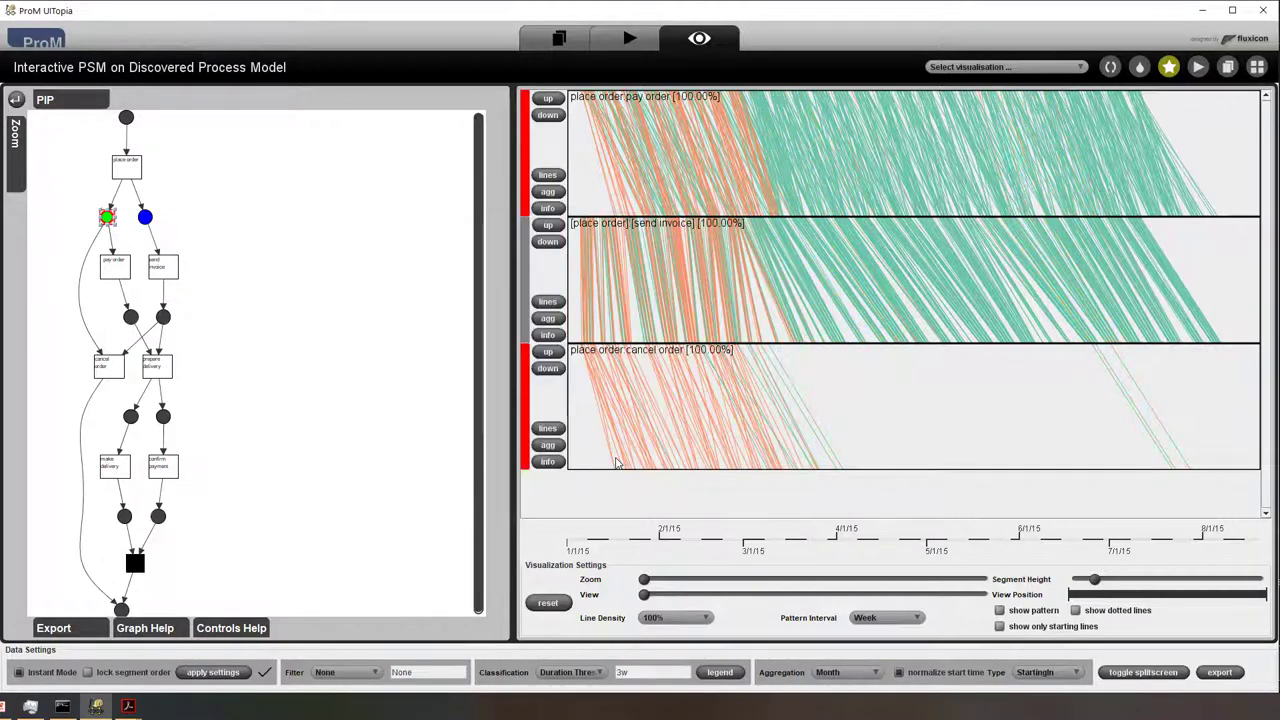
Change the Duration Threshold from 3w to 5w.
left_click(598, 672)
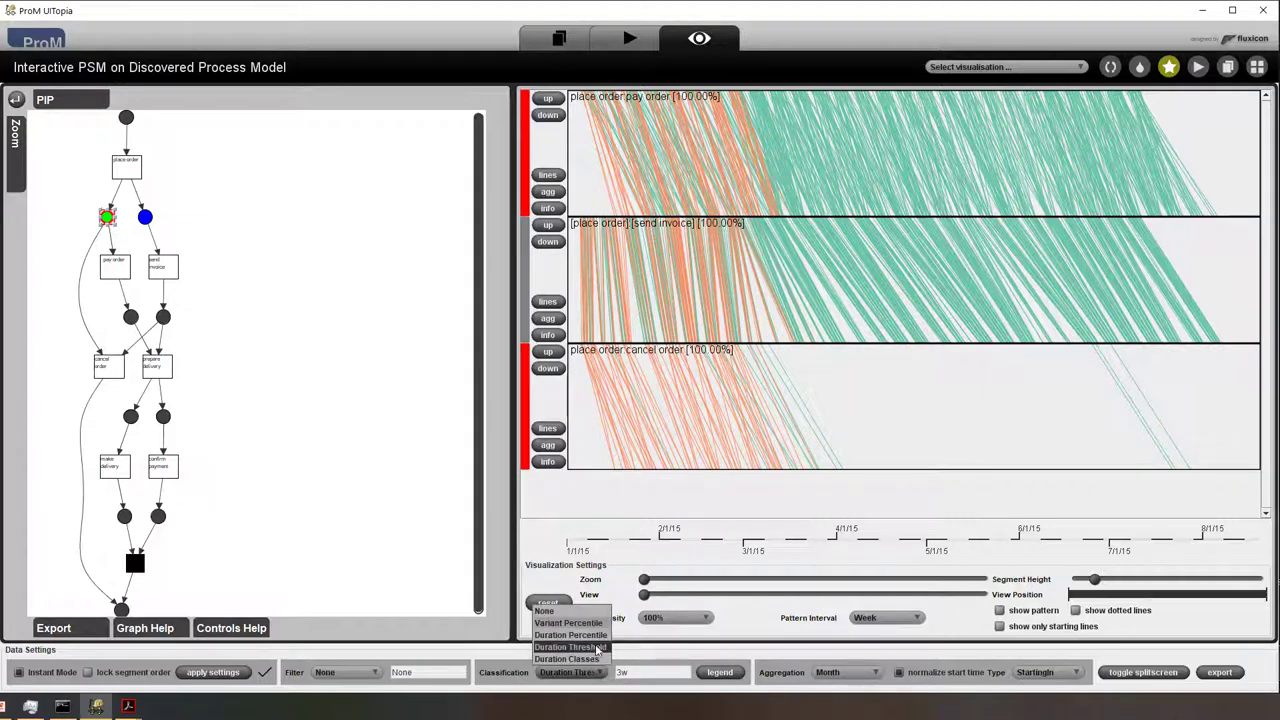
left_click(585, 642)
left_click_drag(543, 438, 505, 440)
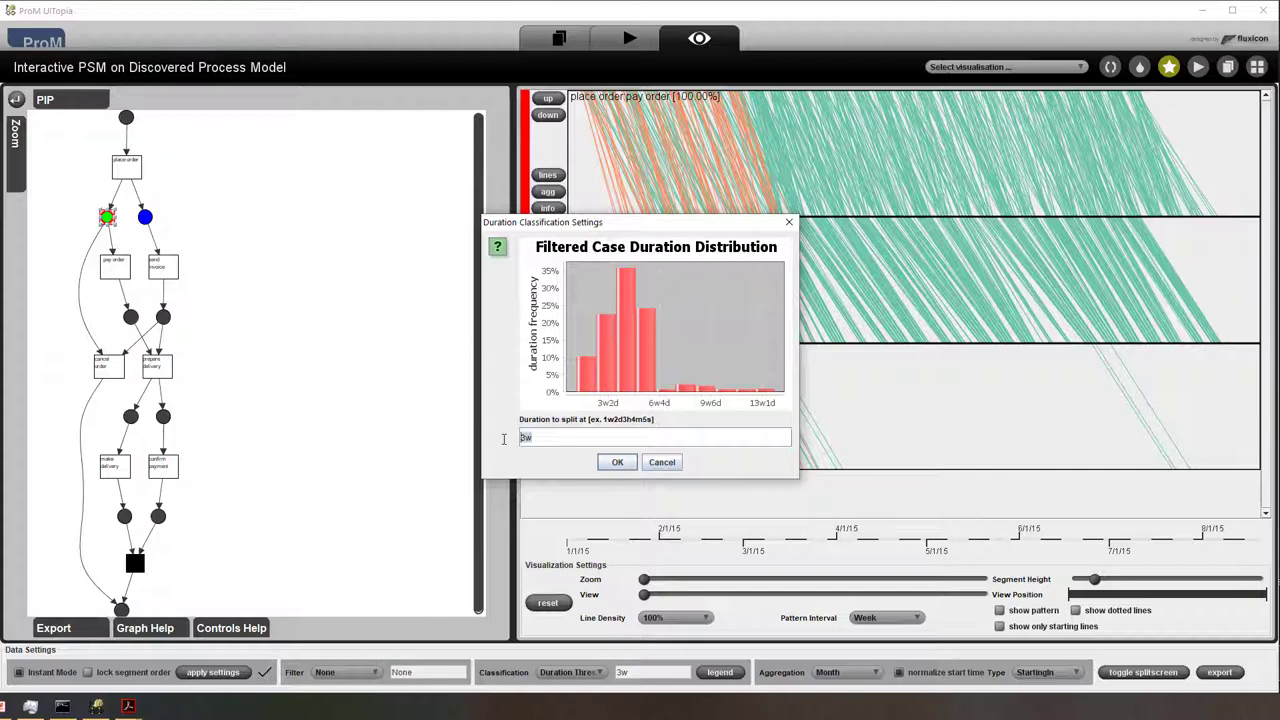
type("5w")
left_click(617, 463)
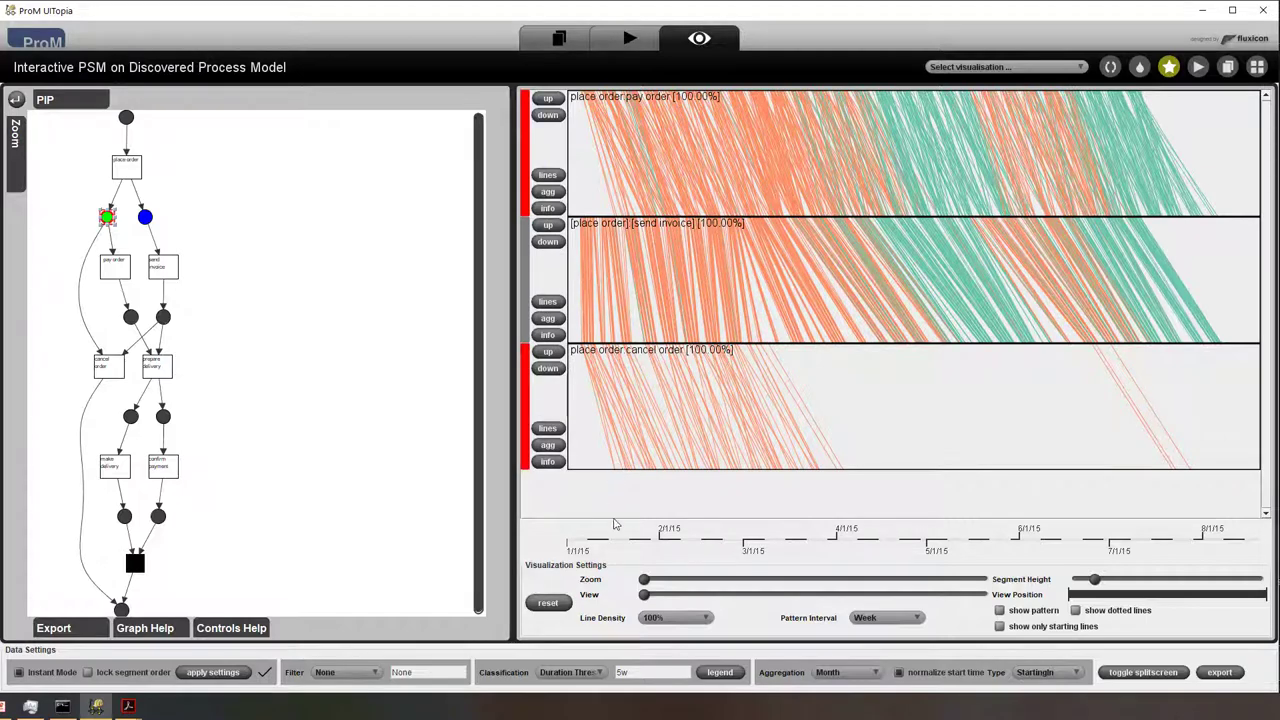
Switch classification to Duration Classes, keeping 4 classes.
left_click(597, 673)
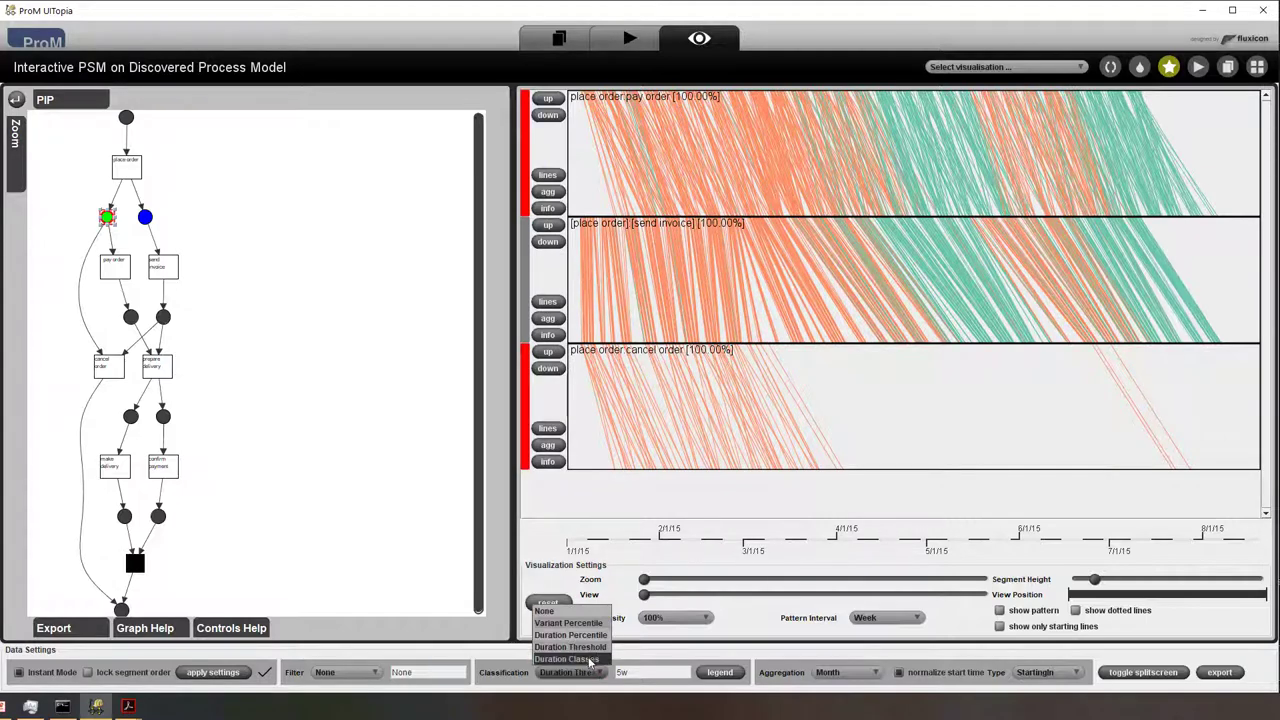
left_click(590, 659)
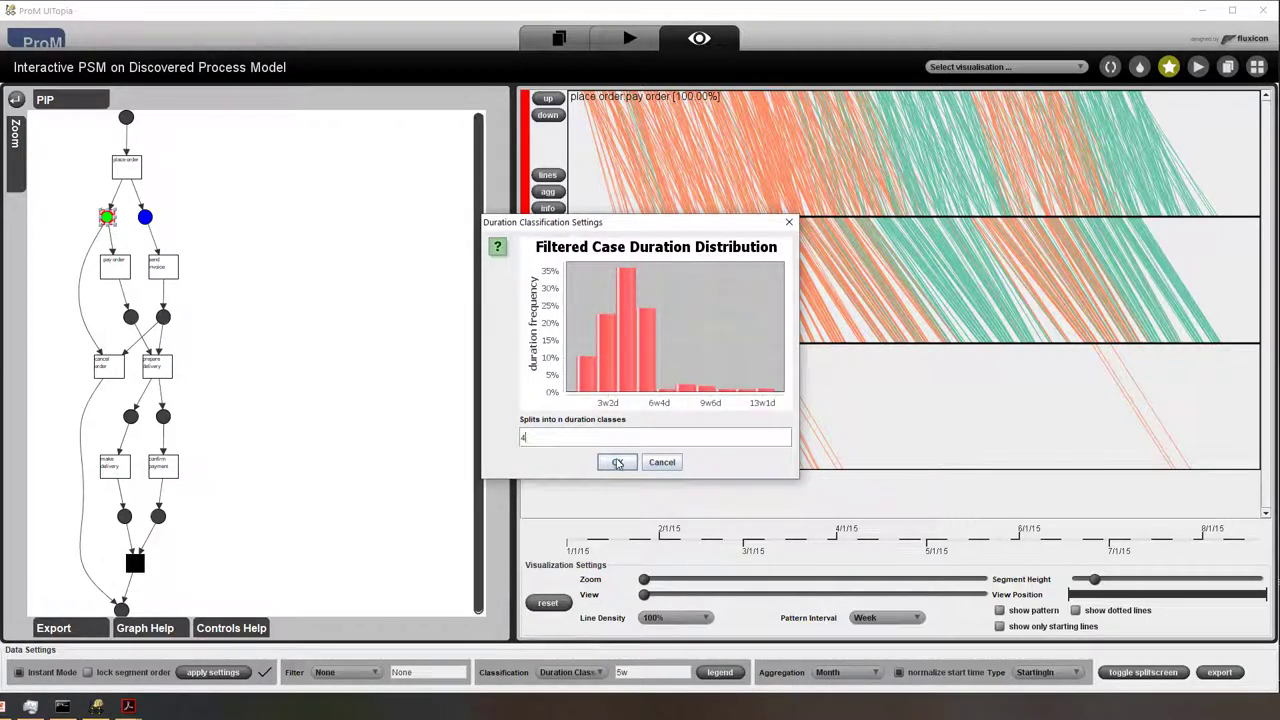
left_click(616, 462)
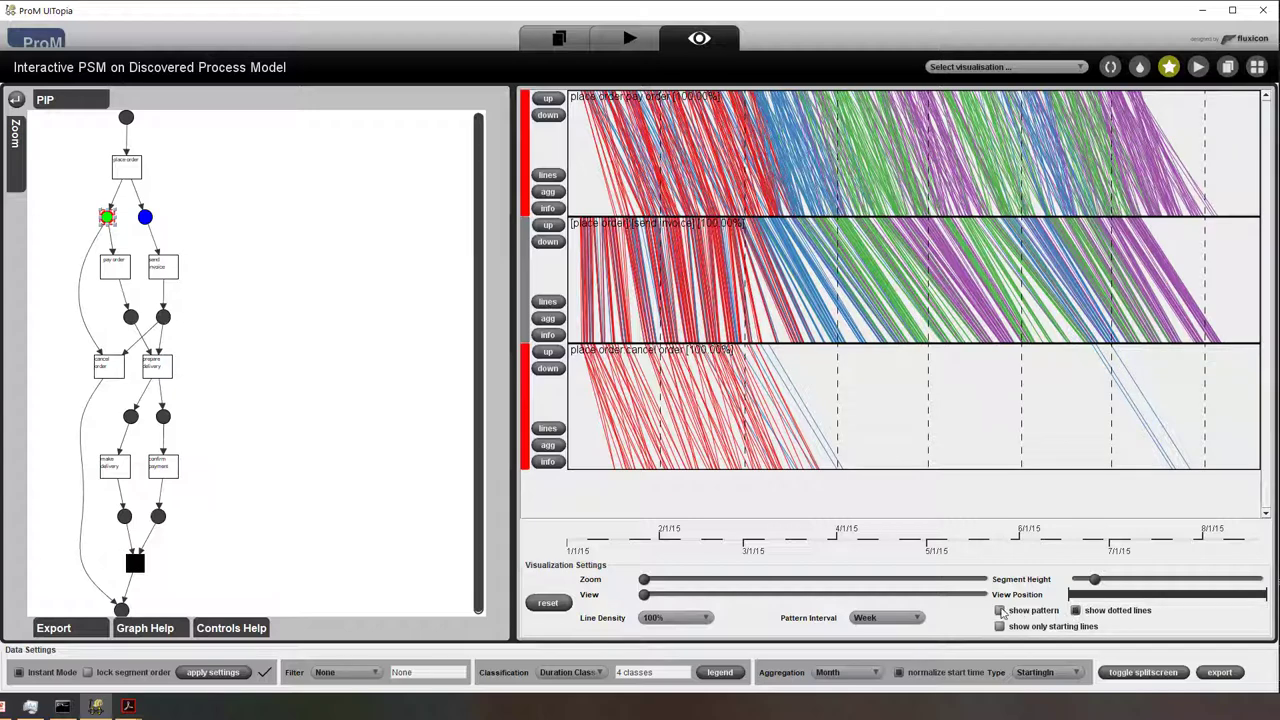
Turn on the background pattern and compare Day and Hour pattern intervals while zooming.
left_click(1000, 611)
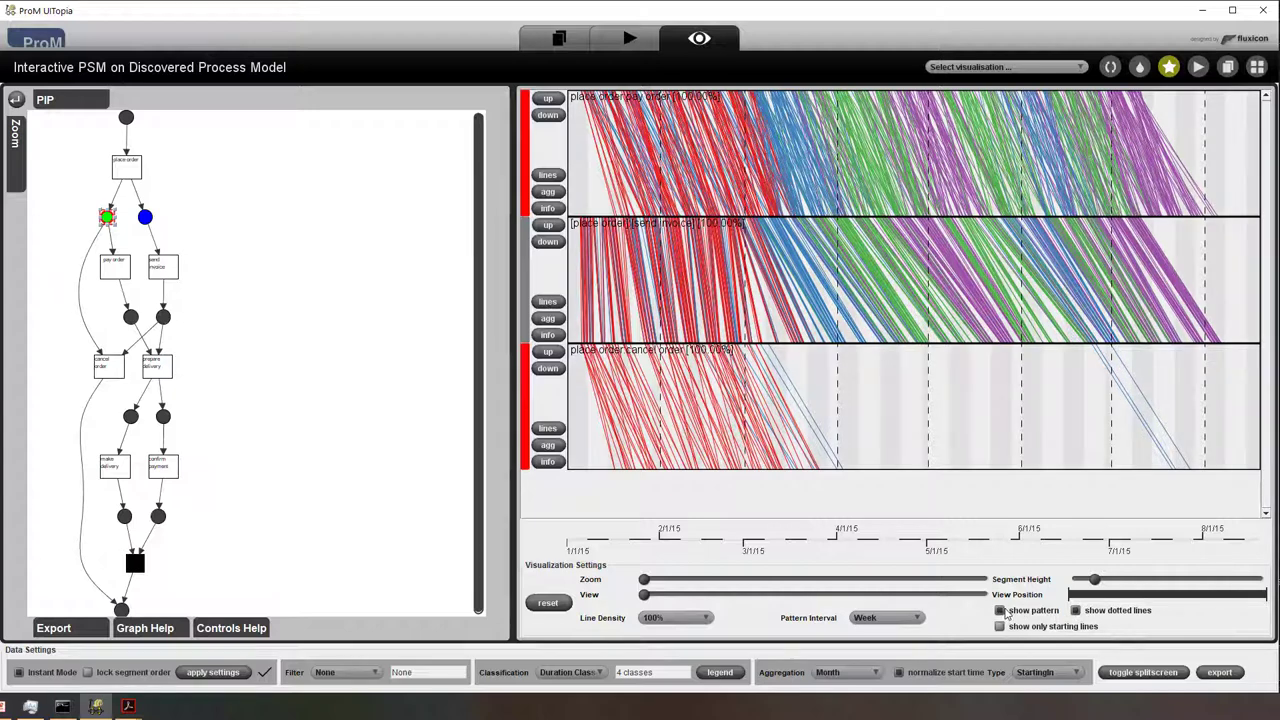
left_click(913, 619)
left_click(901, 646)
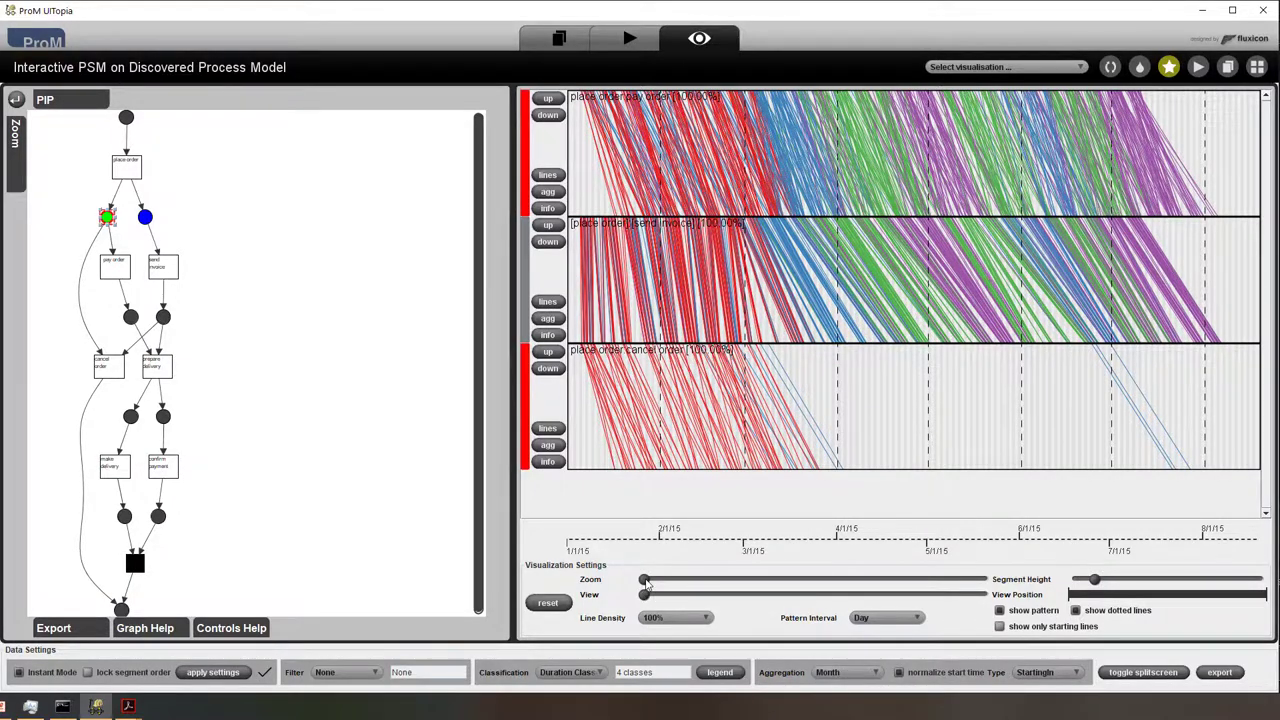
left_click_drag(645, 580, 721, 581)
left_click(900, 619)
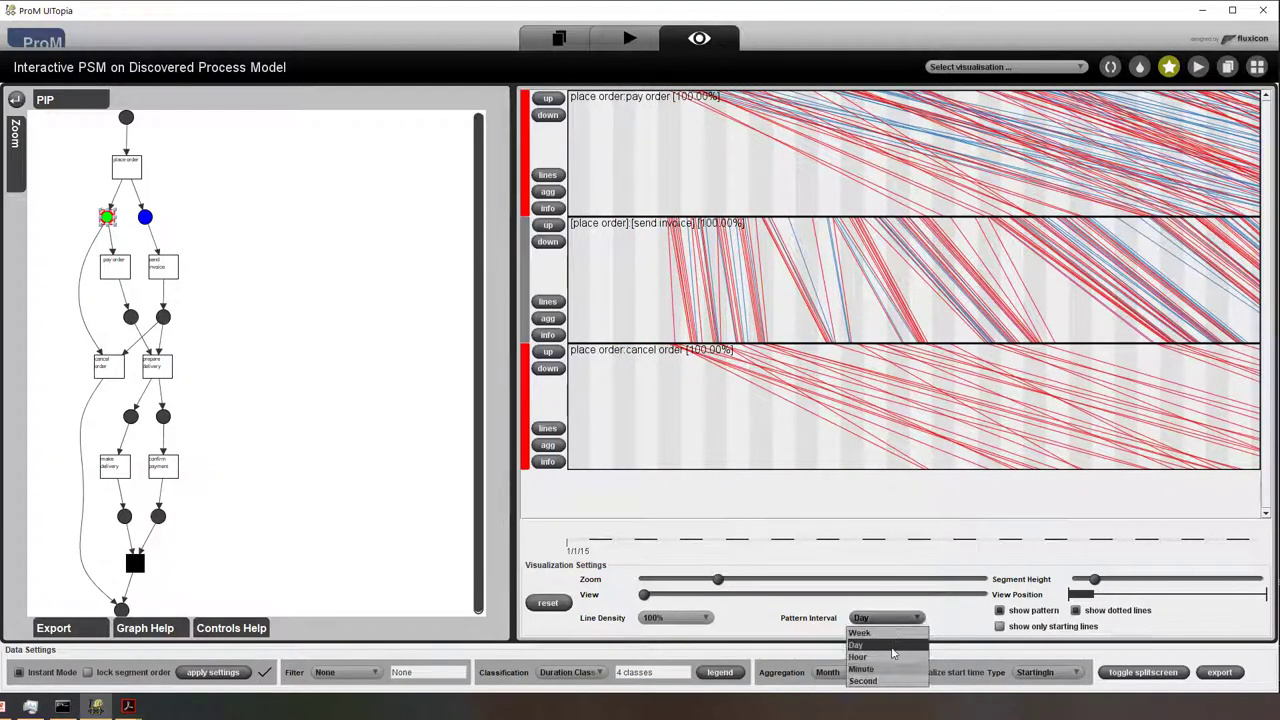
left_click(890, 658)
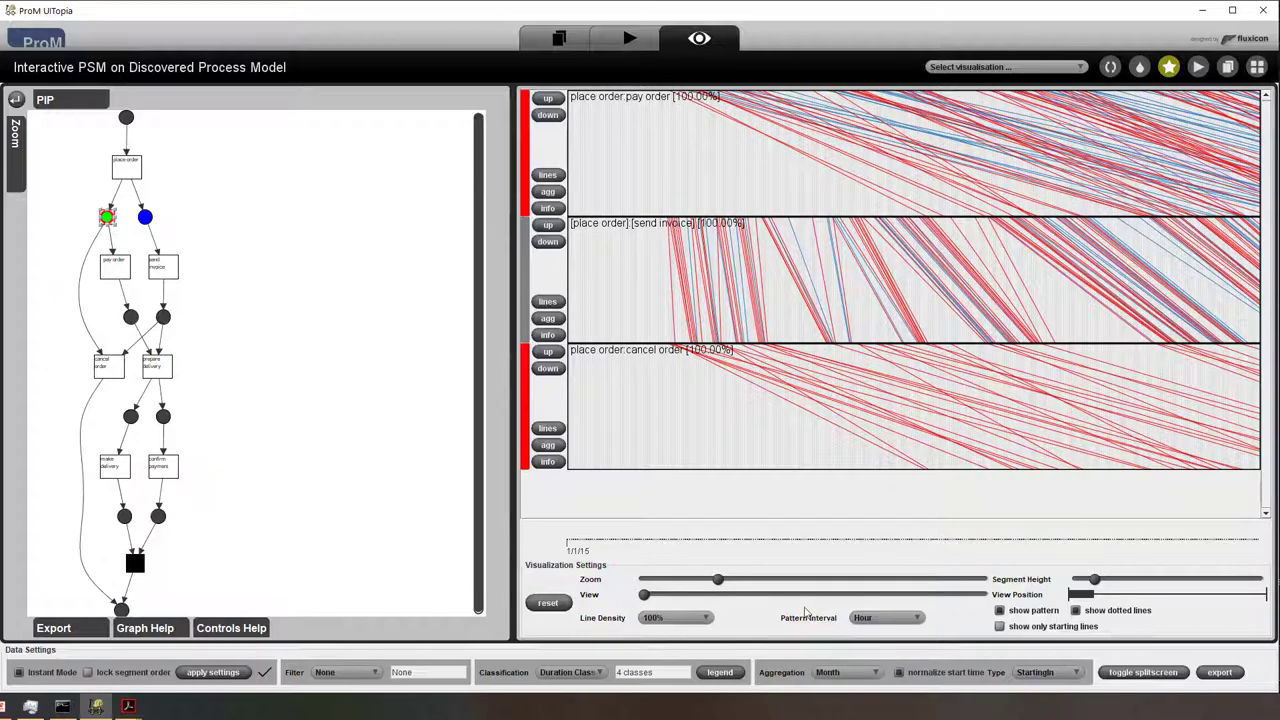
left_click_drag(719, 580, 644, 582)
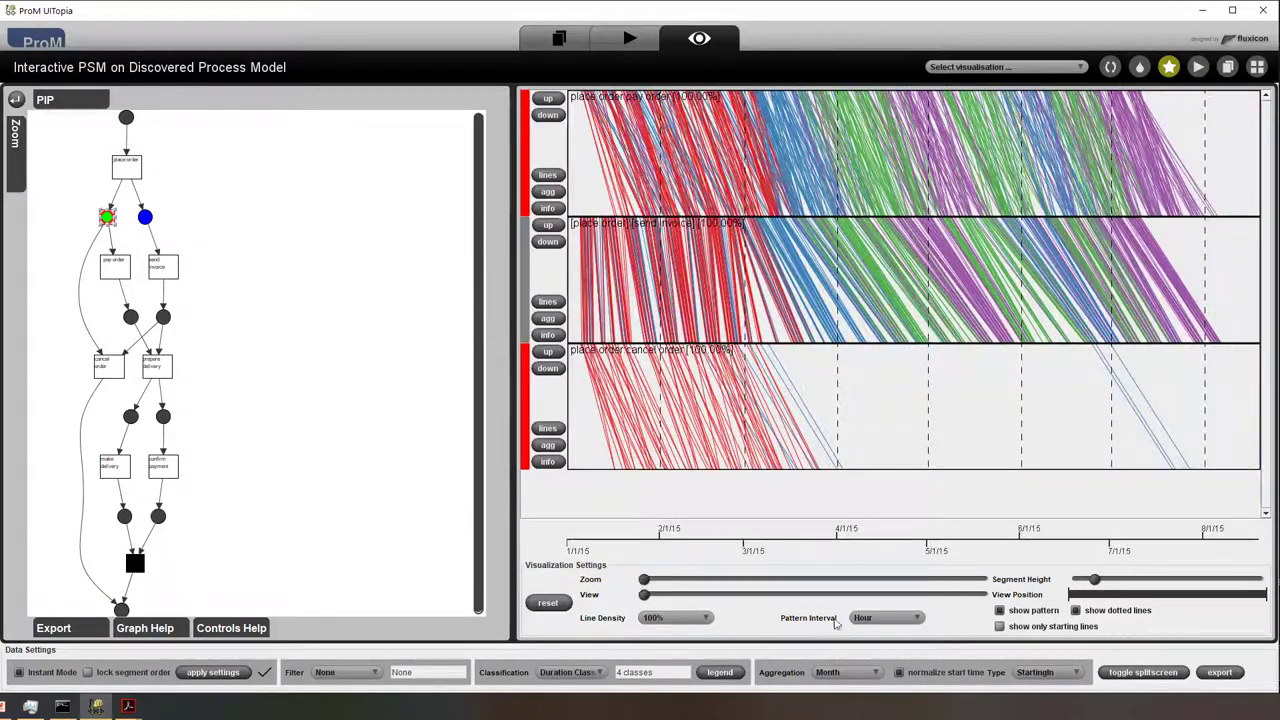
Return the pattern interval to Week, then turn off show pattern and dotted lines.
left_click(873, 618)
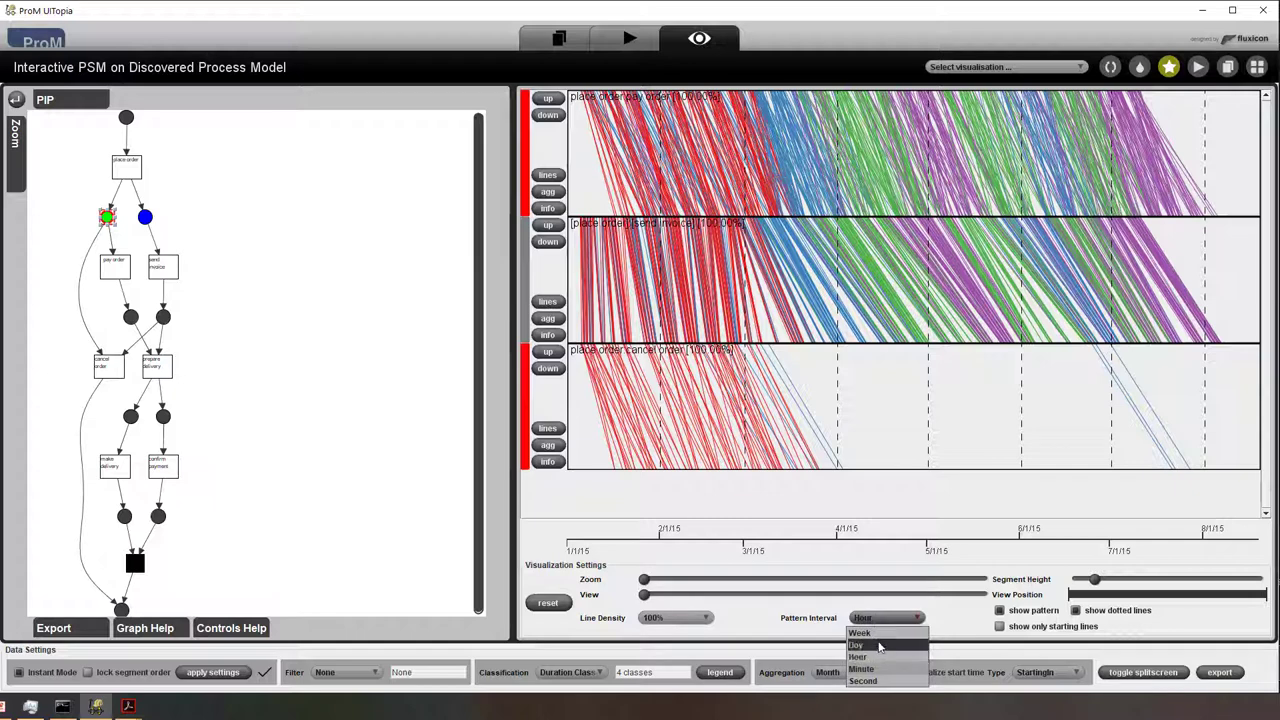
left_click(861, 633)
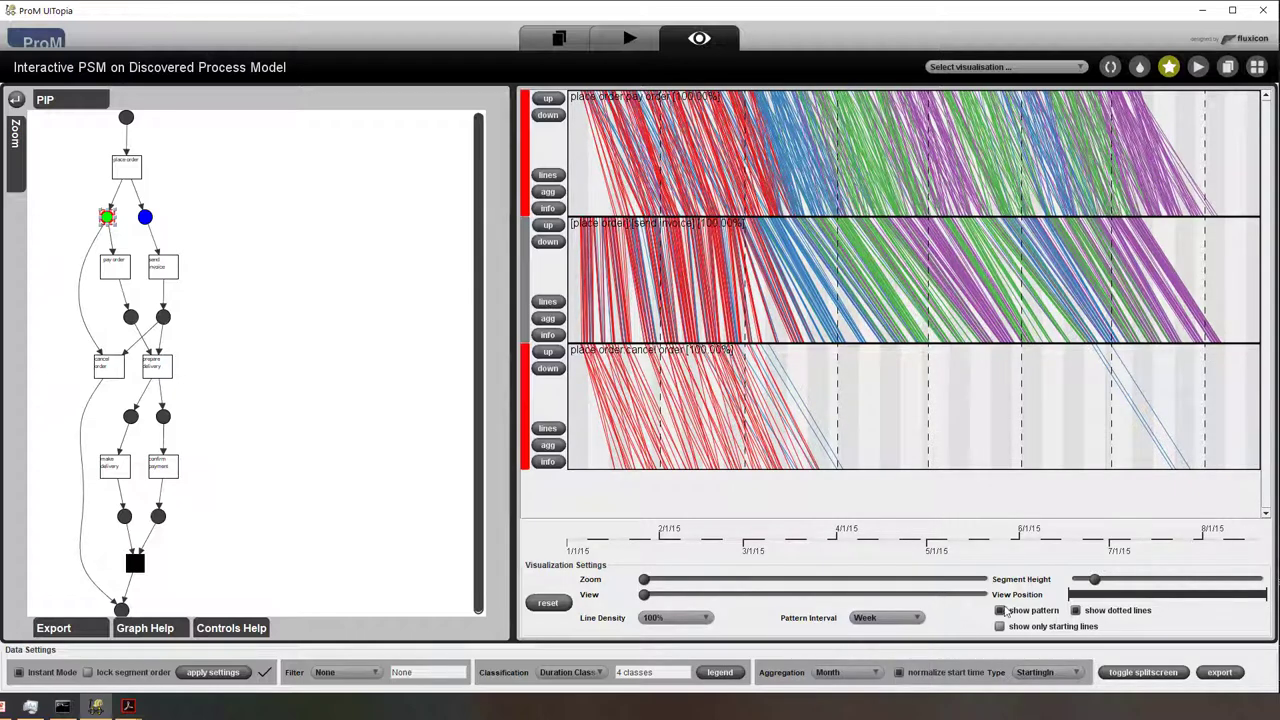
left_click(1002, 611)
left_click(1076, 611)
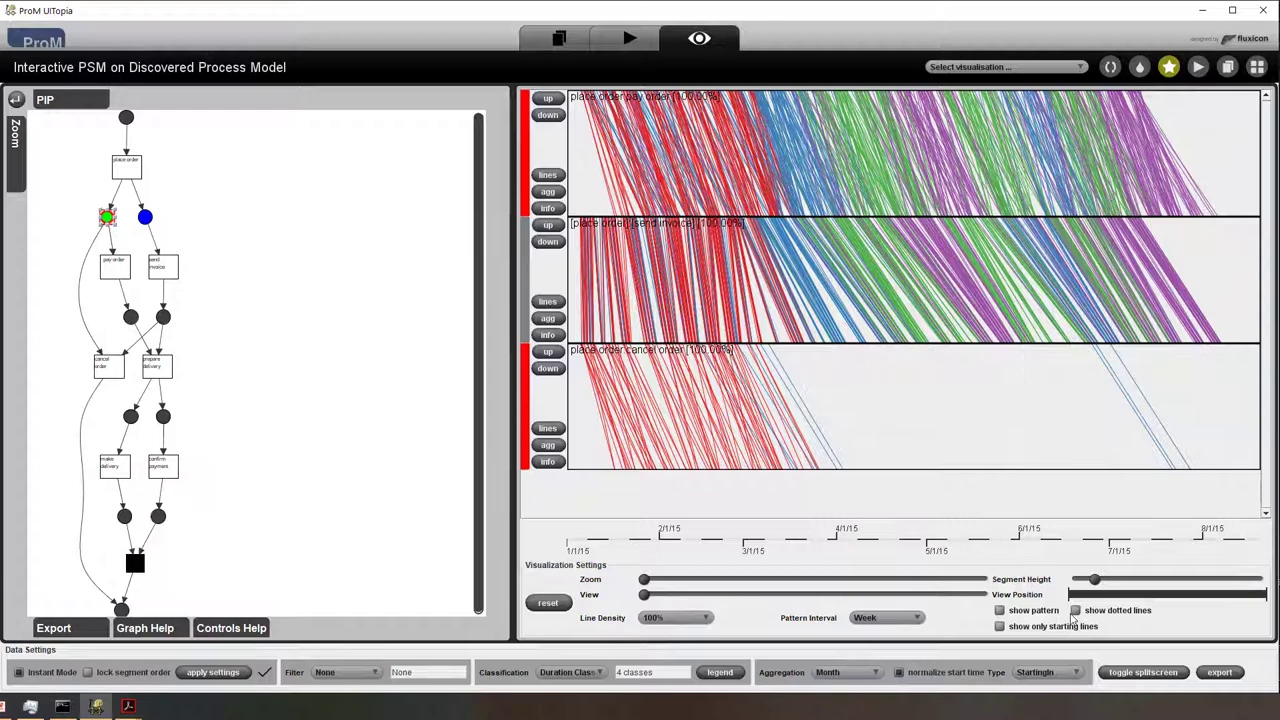
Keep Month aggregation and show pay order, send invoice and cancel order segments as stacked bars.
left_click(843, 676)
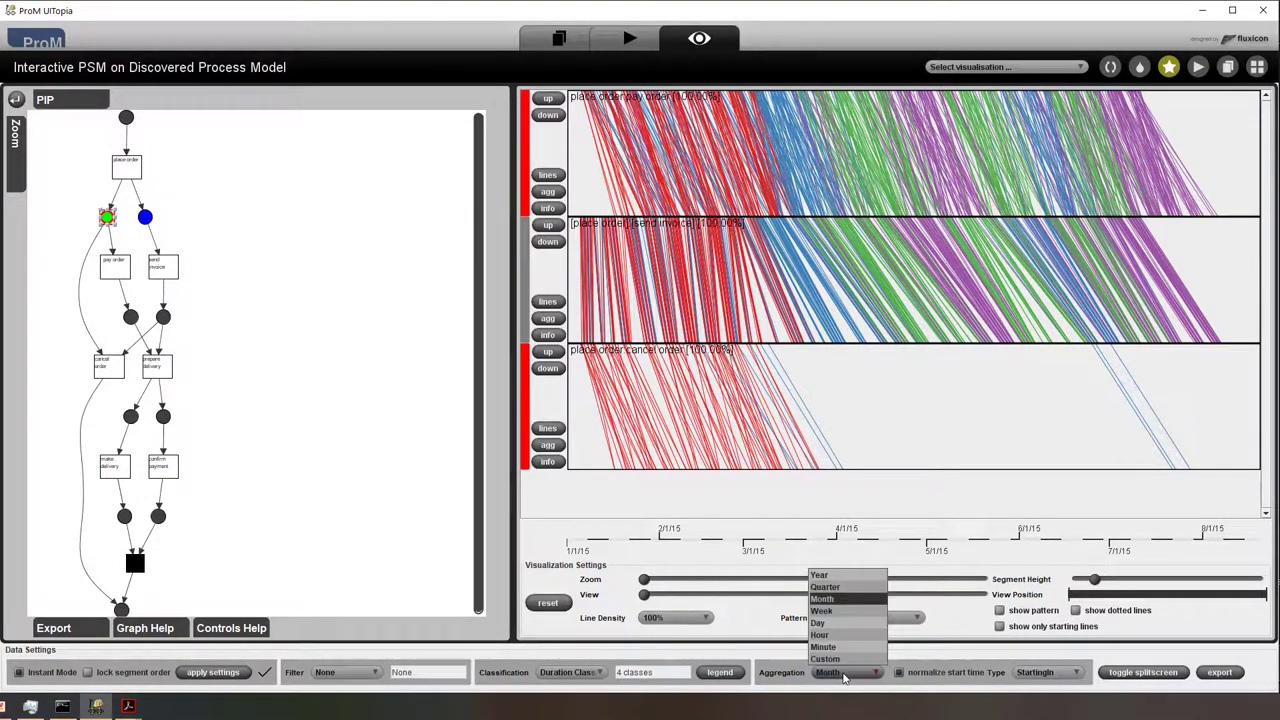
left_click(843, 678)
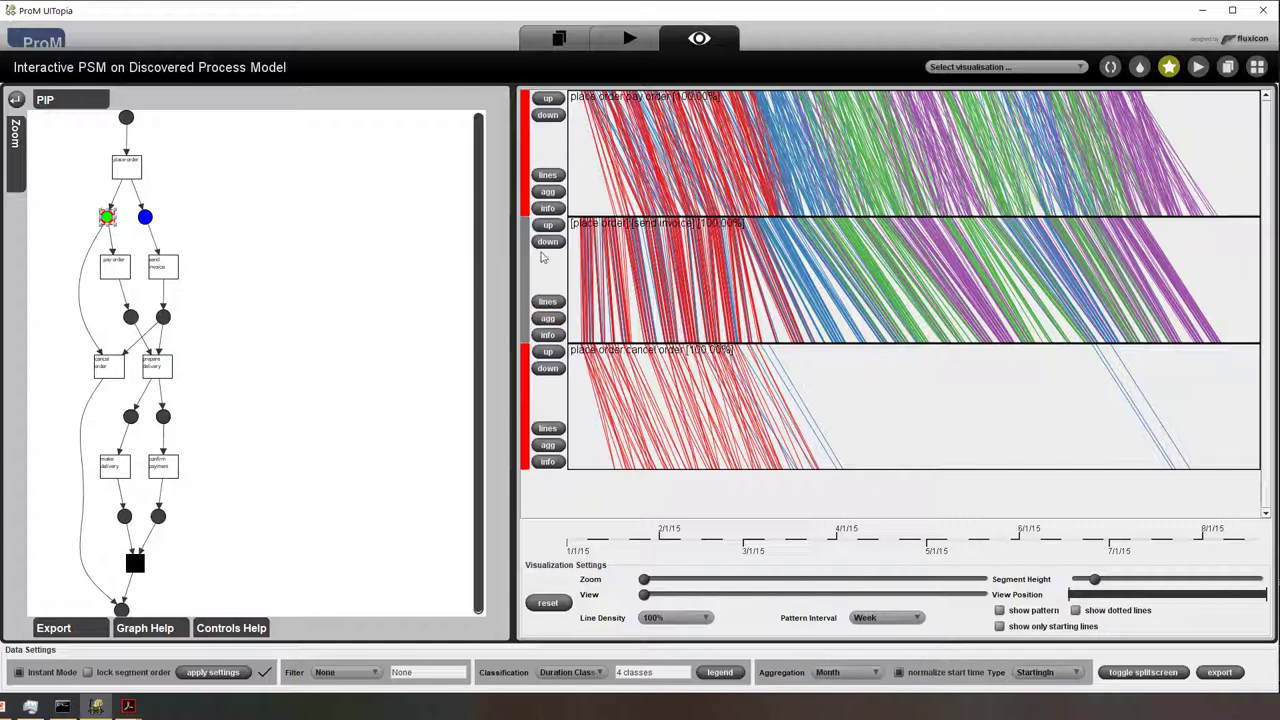
left_click(548, 191)
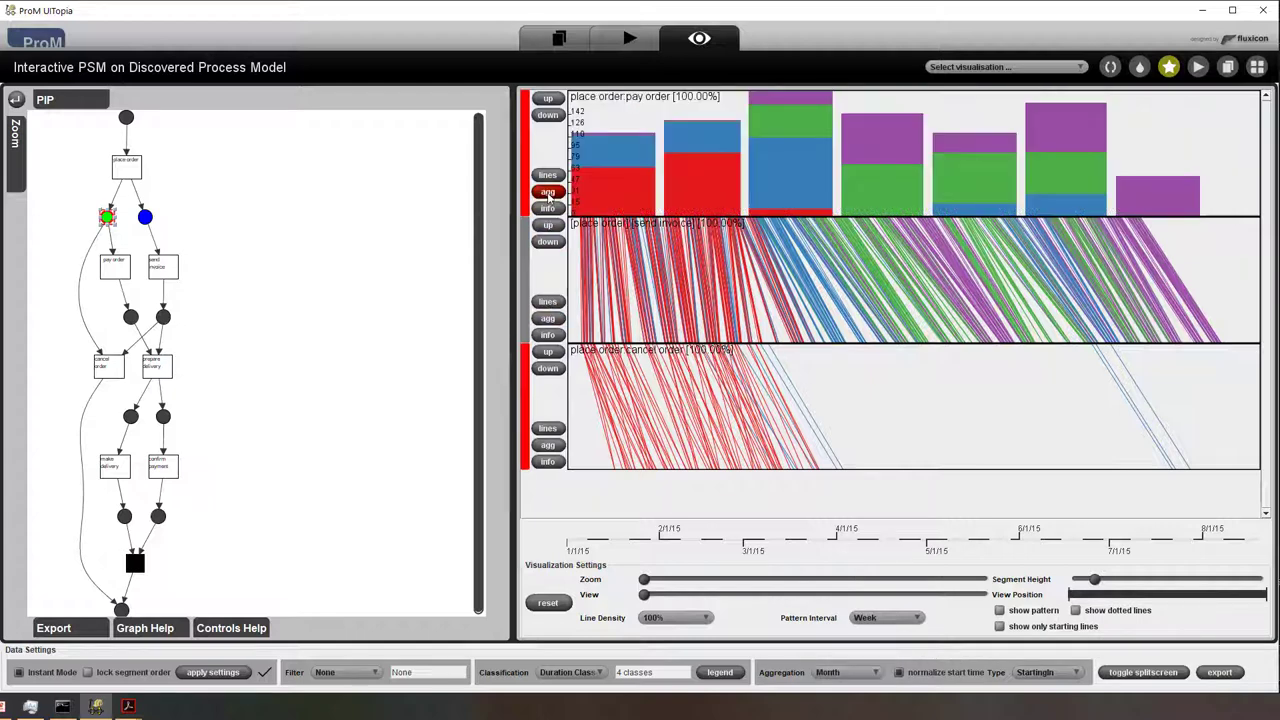
left_click(558, 318)
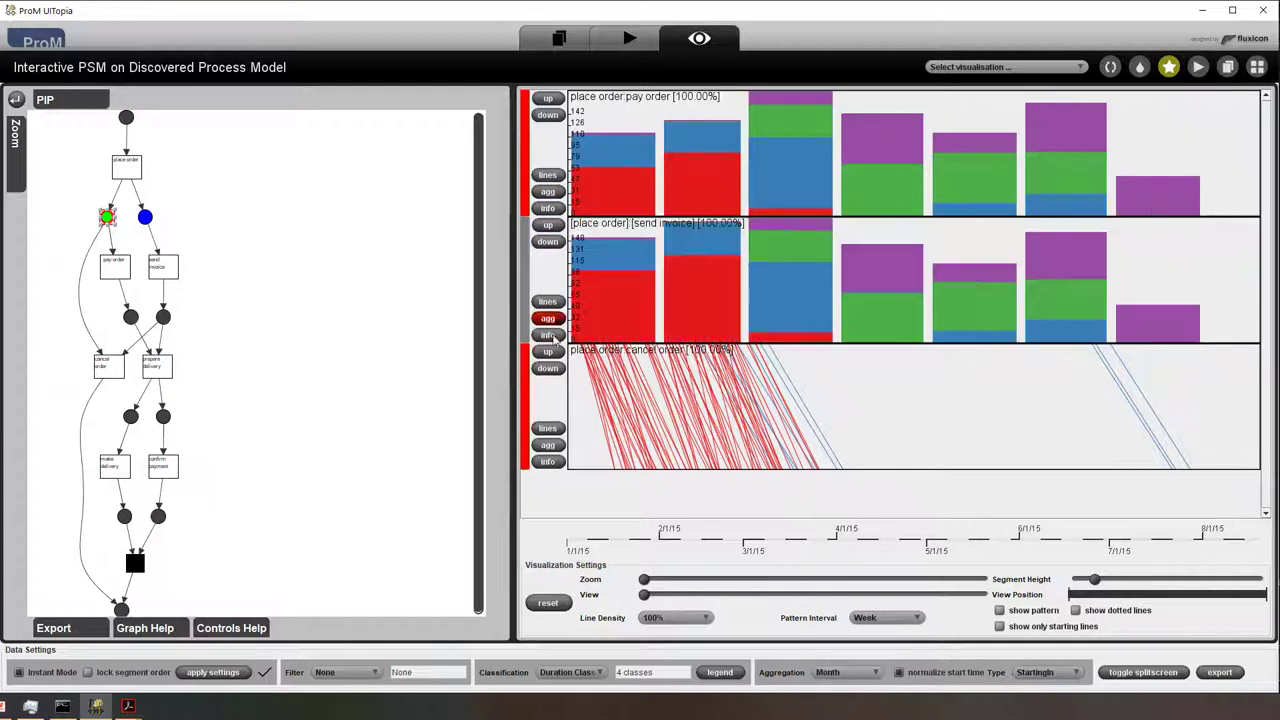
left_click(555, 447)
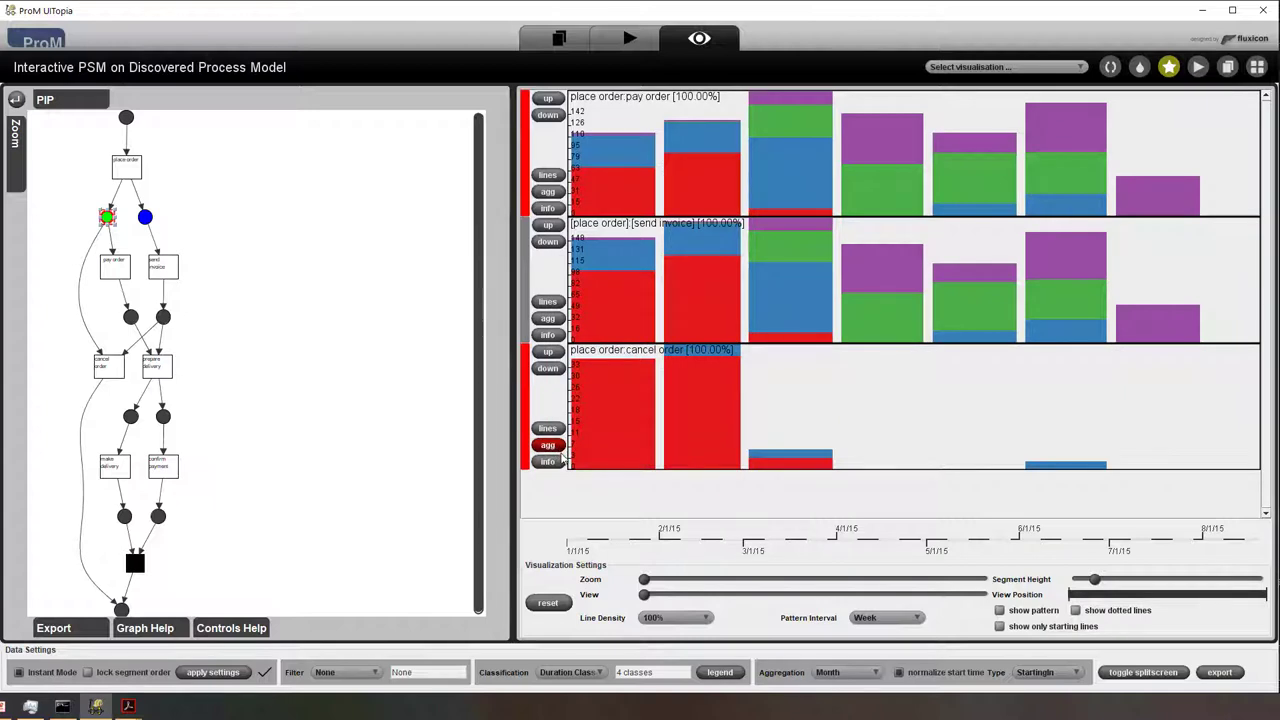
Compare Week and Day aggregation, then set aggregation back to Month.
left_click(876, 674)
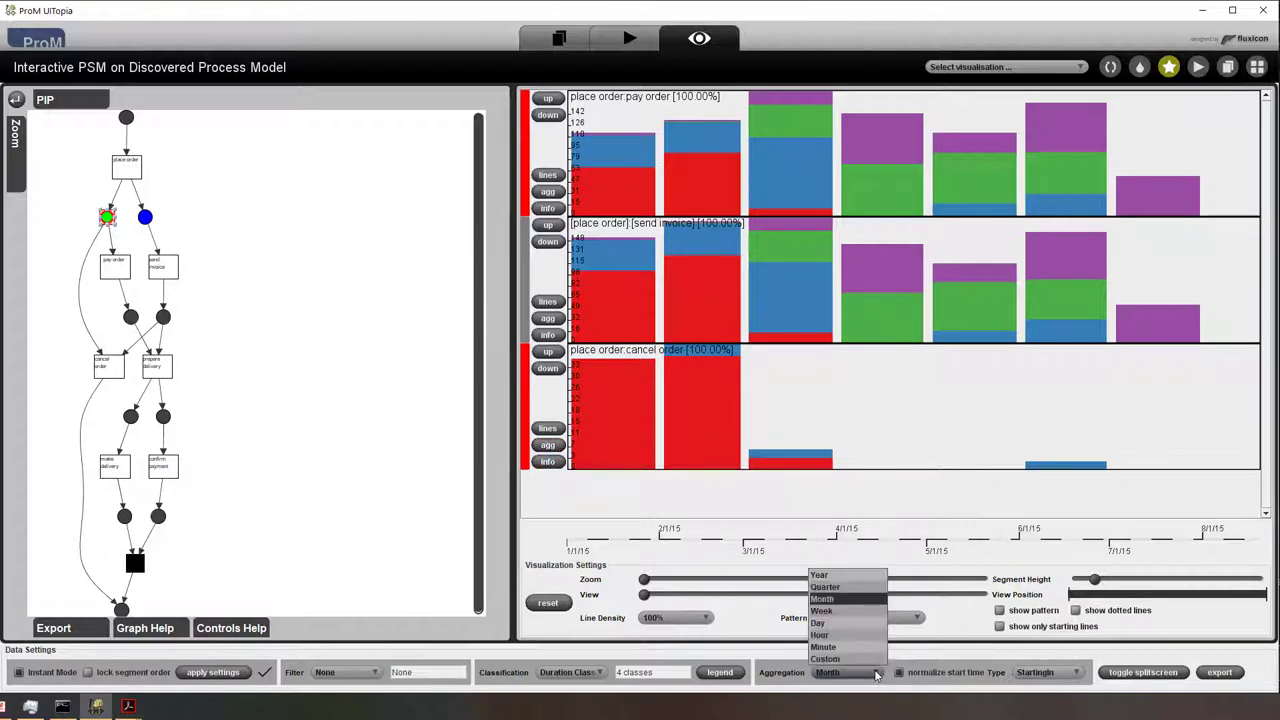
left_click(862, 612)
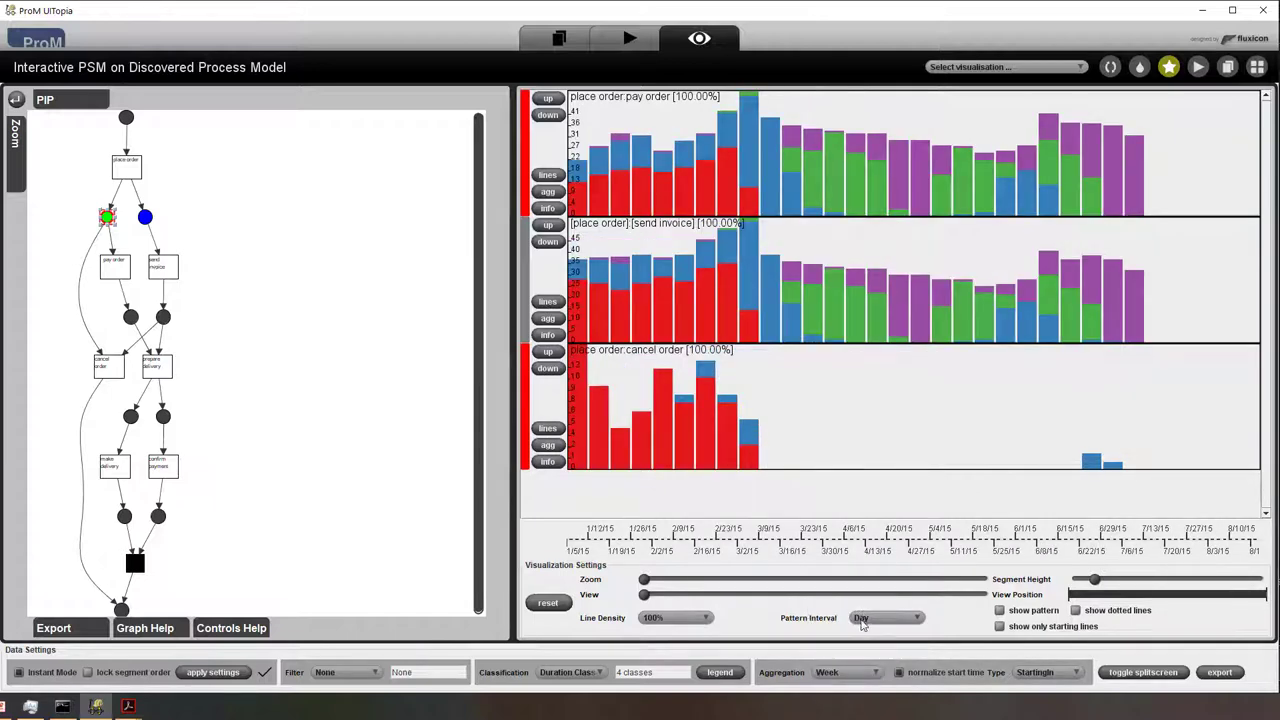
mouse_move(643, 578)
left_mouse_down()
mouse_move(695, 580)
mouse_move(626, 583)
left_mouse_up()
left_click(858, 673)
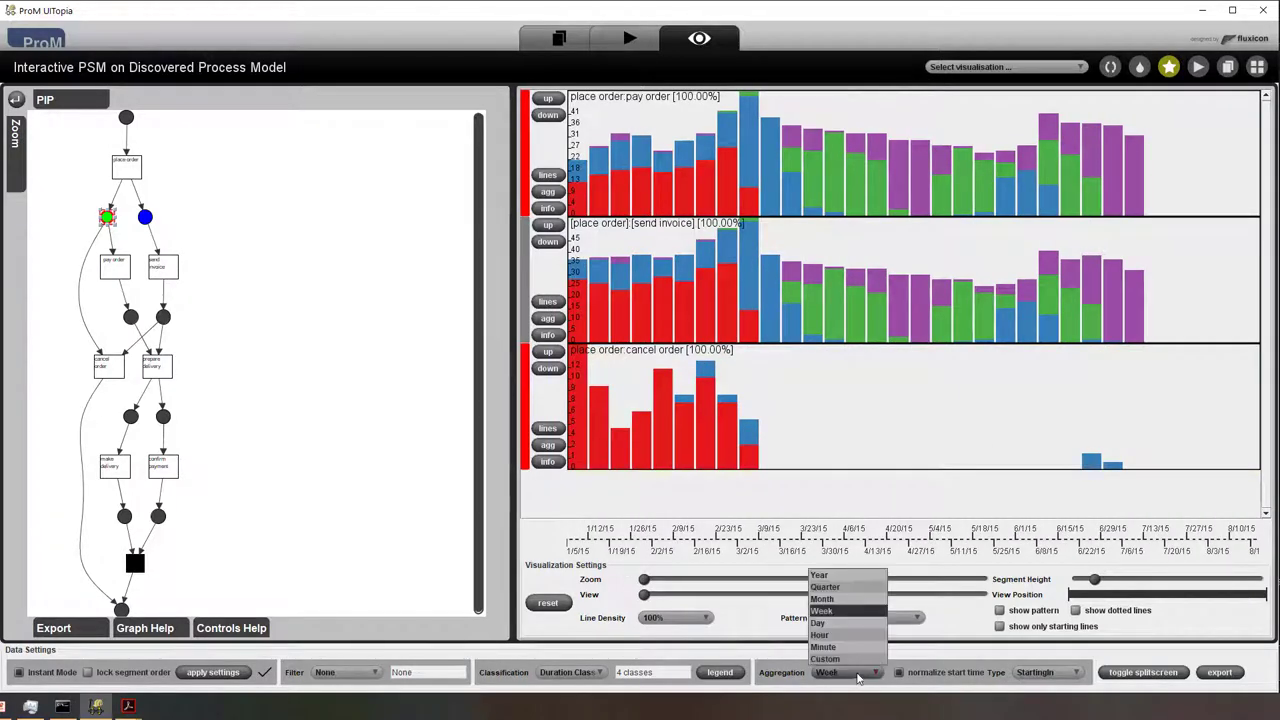
left_click(835, 623)
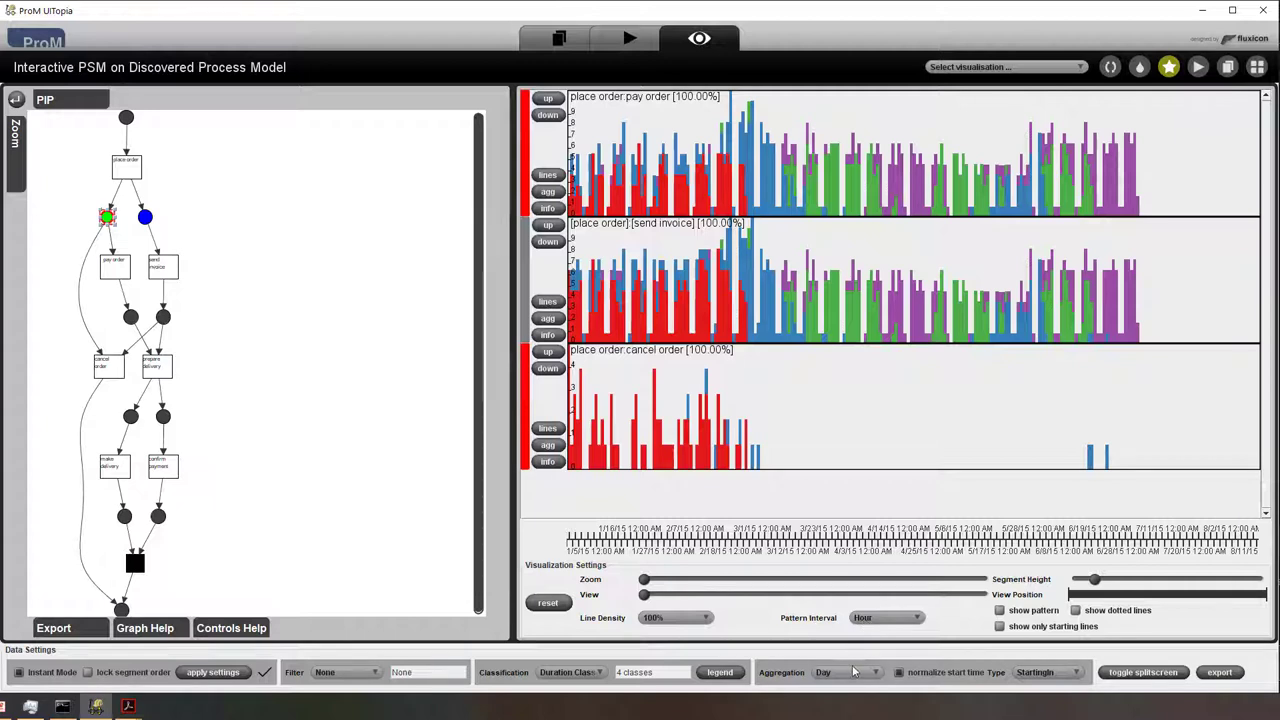
left_click(857, 672)
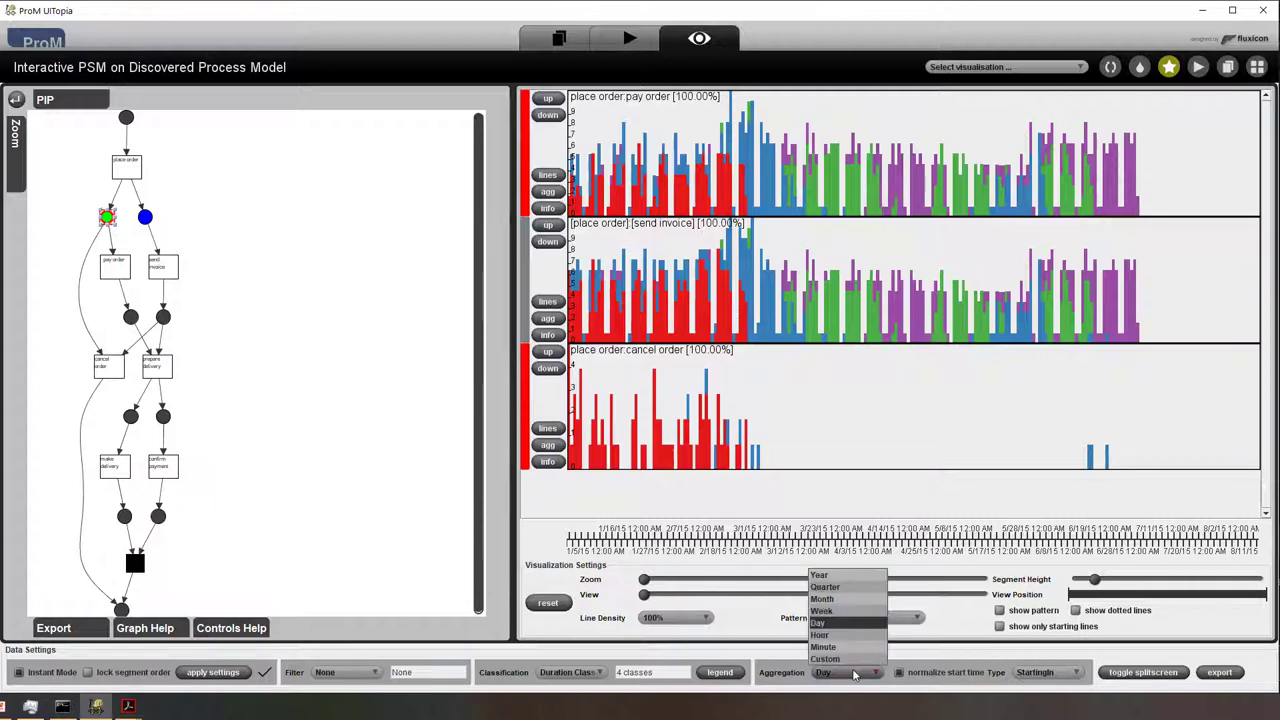
left_click(823, 599)
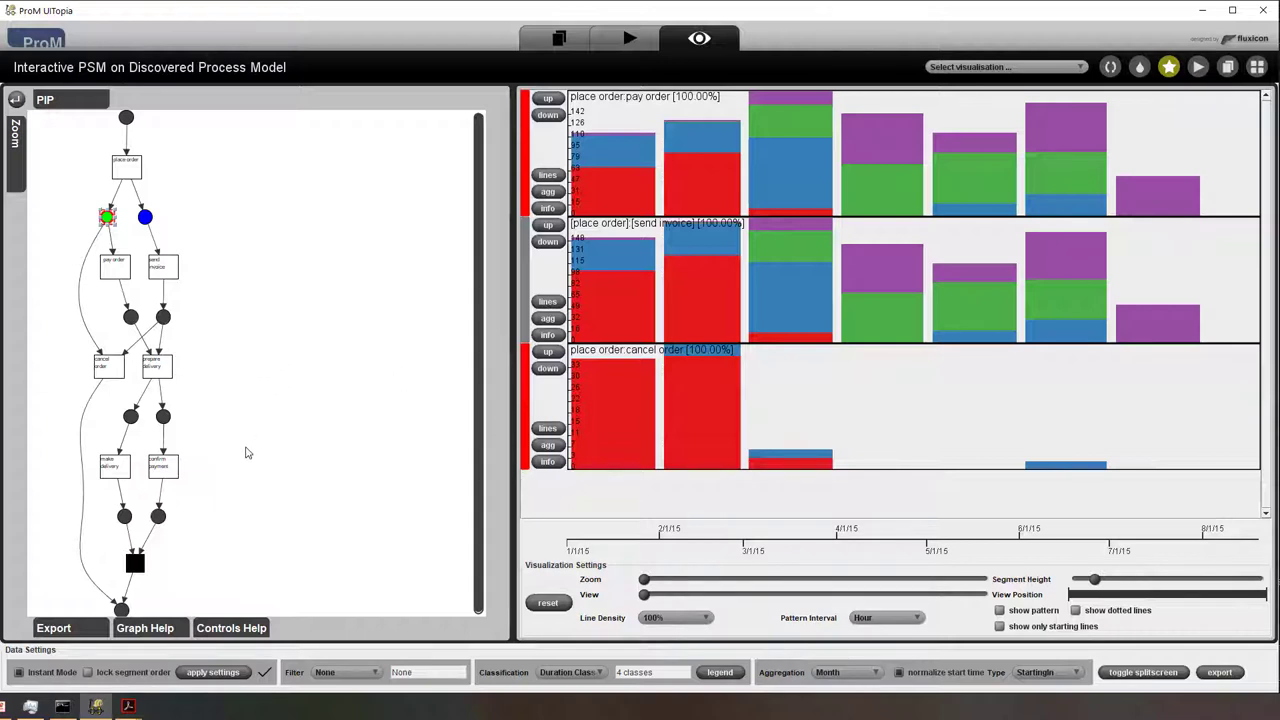
Zoom the process model in and reset all displayed segments.
mouse_move(18, 190)
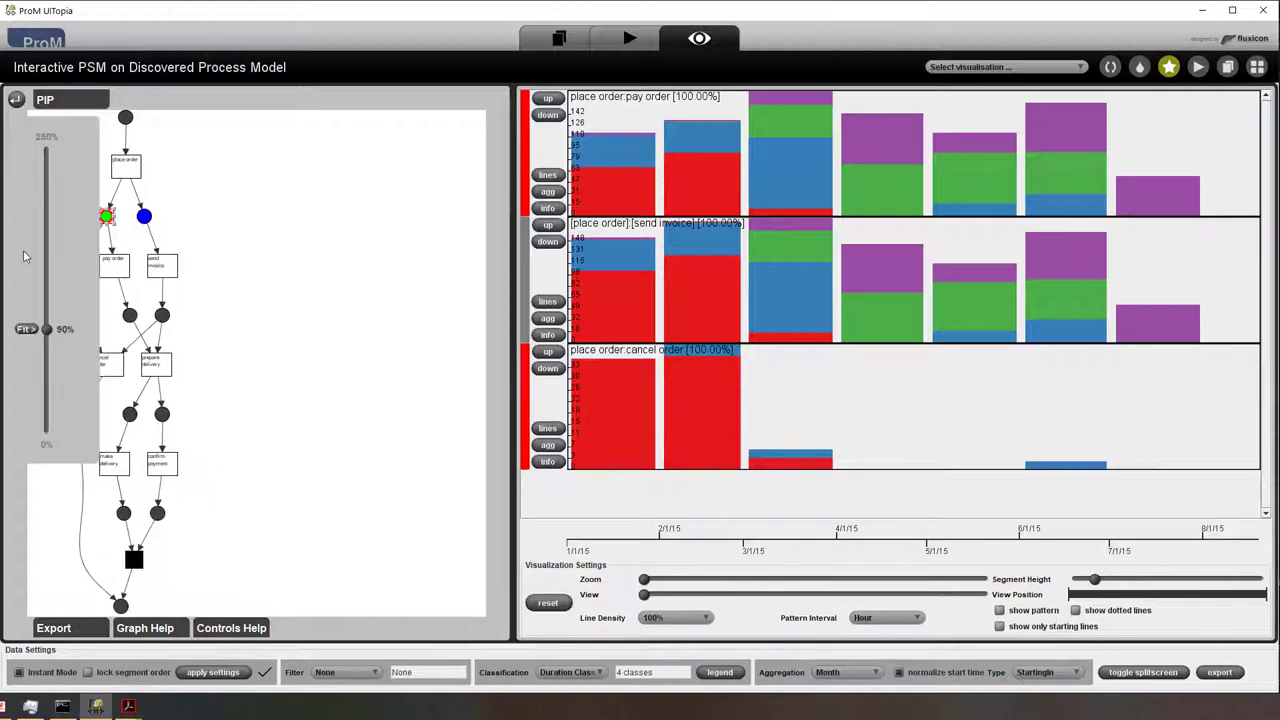
left_click_drag(50, 333, 56, 252)
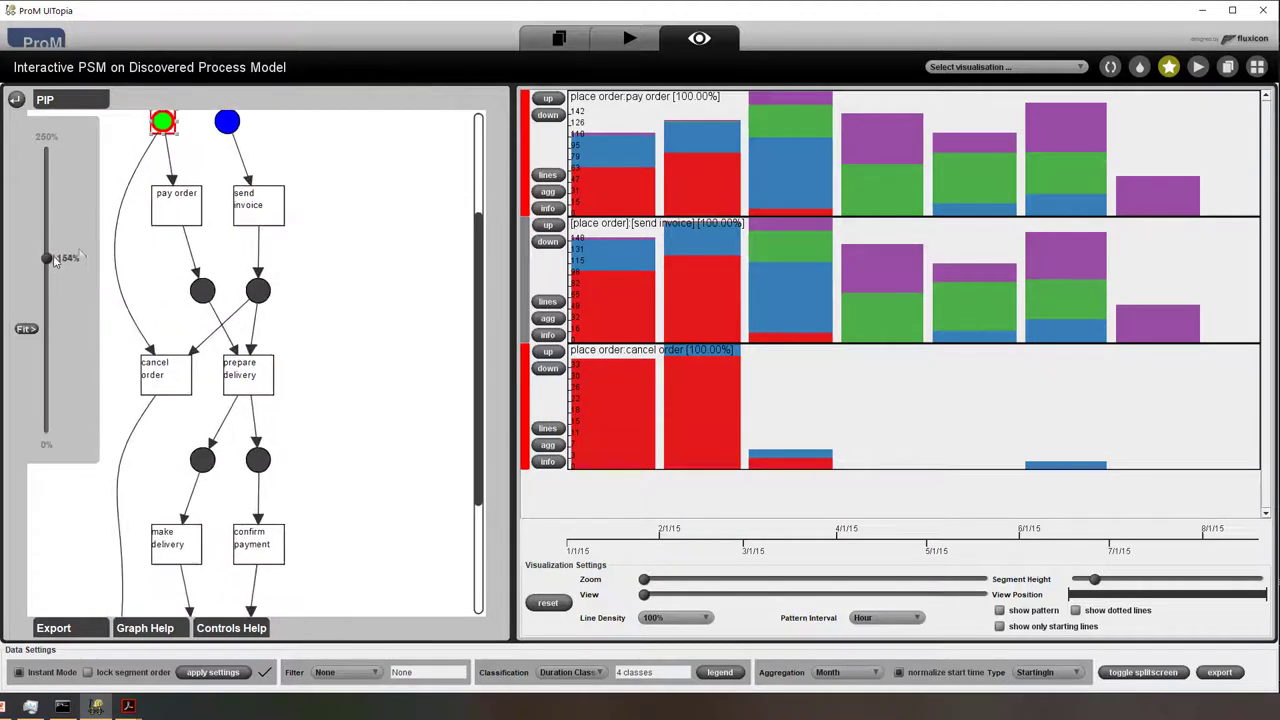
right_click(358, 188)
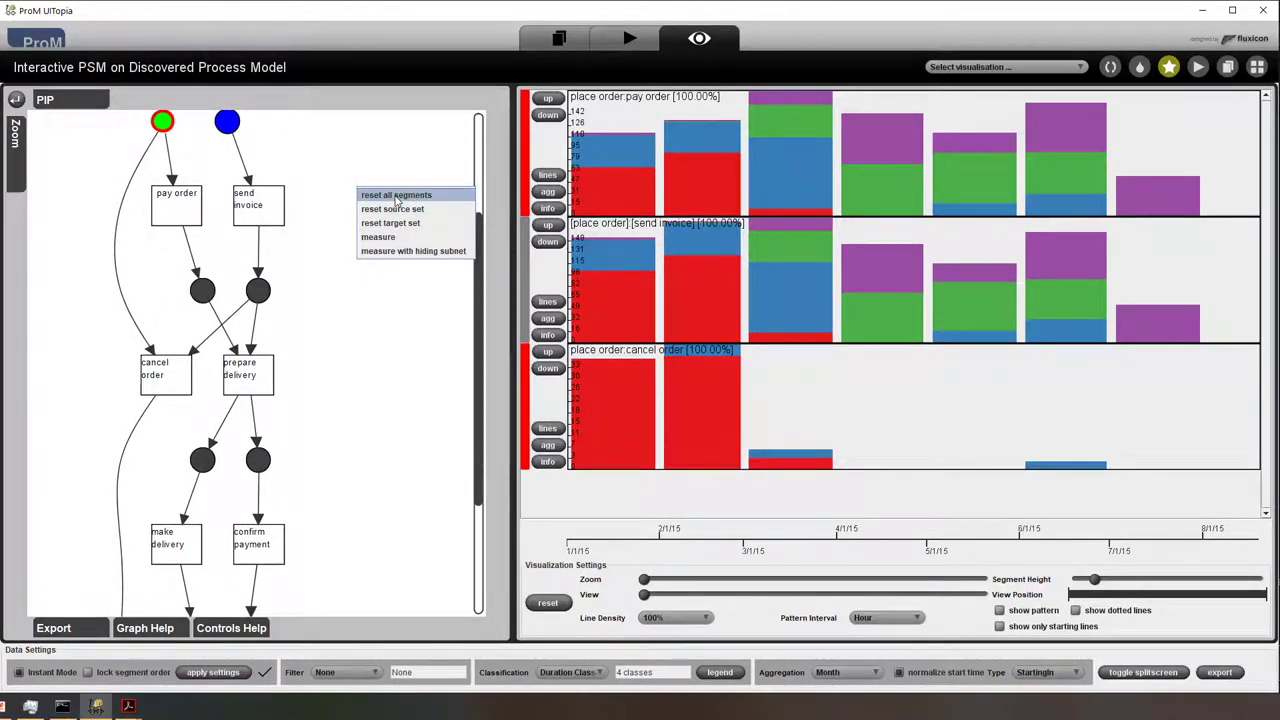
left_click(396, 197)
Show prepare delivery:make delivery and prepare delivery:confirm payment as individual segments.
scroll(463, 303, "down", 3)
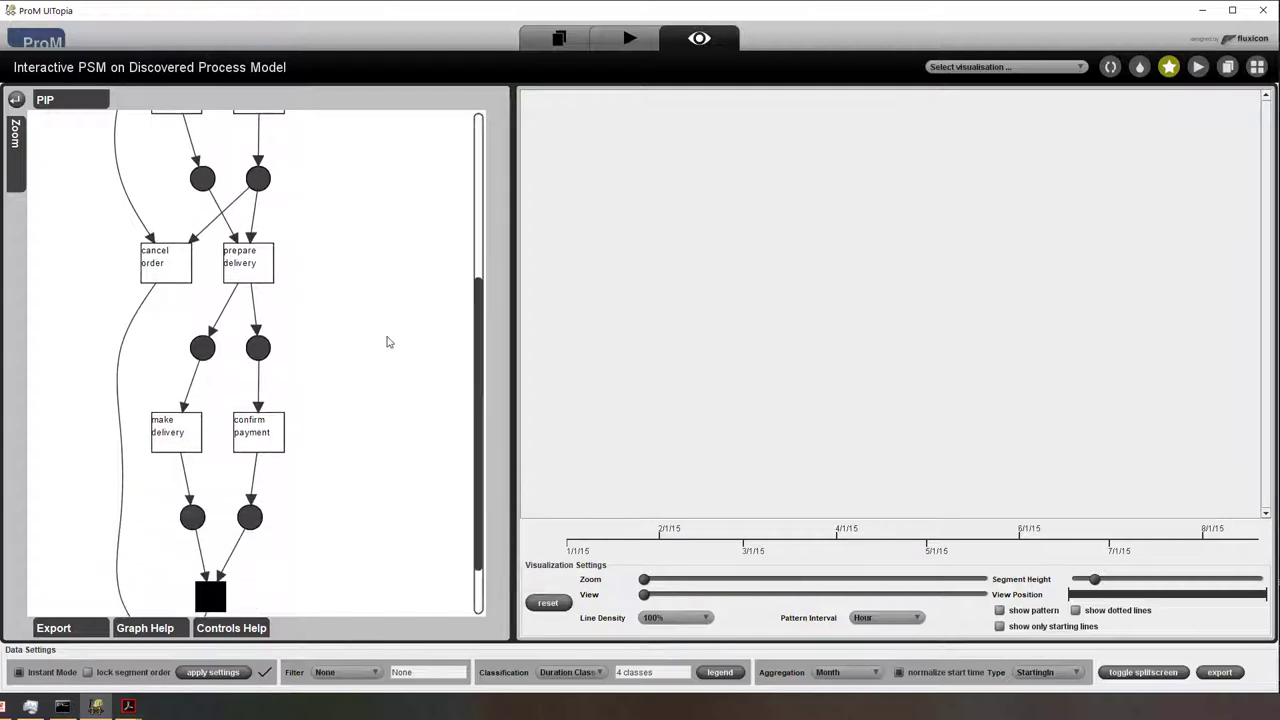
left_click(202, 348)
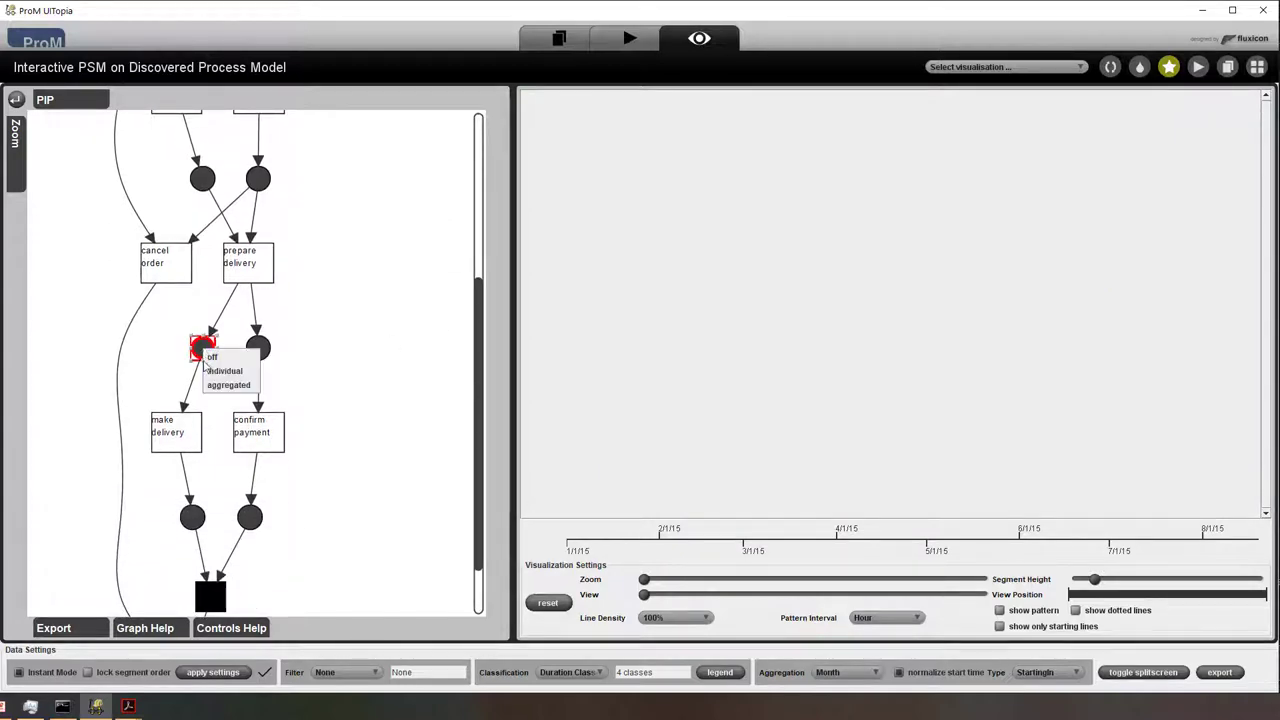
left_click(216, 371)
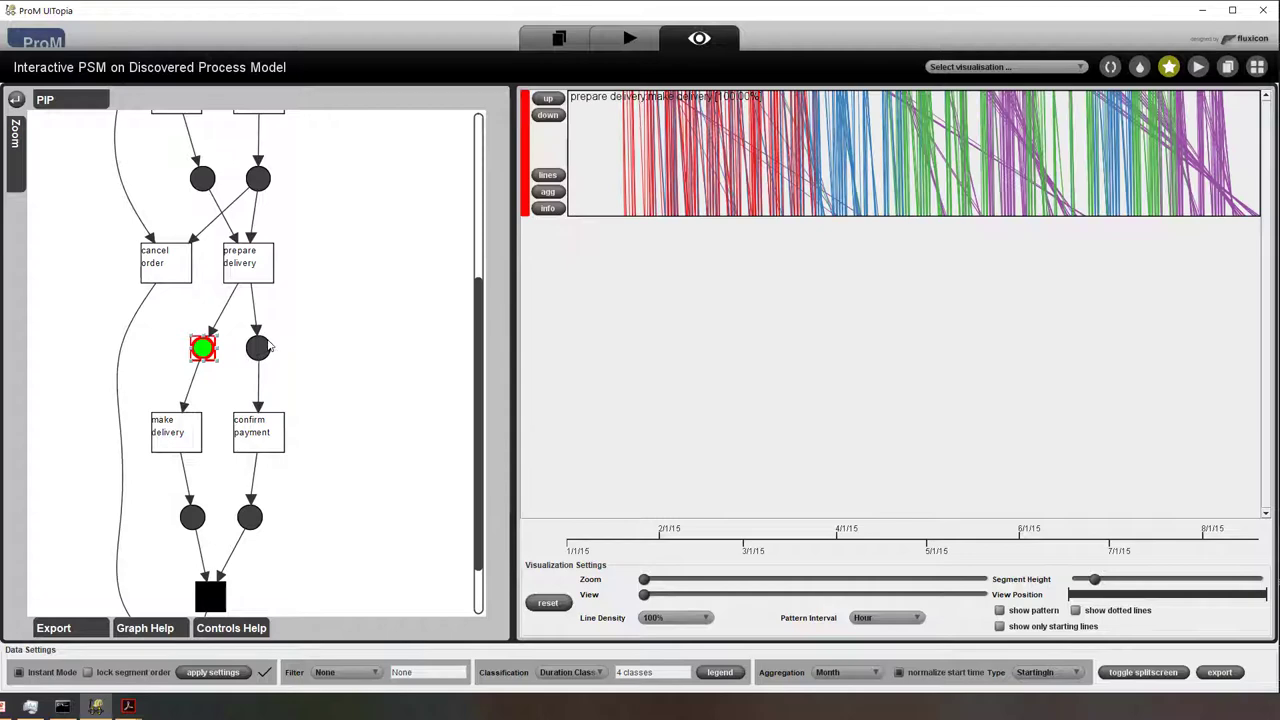
left_click(265, 347)
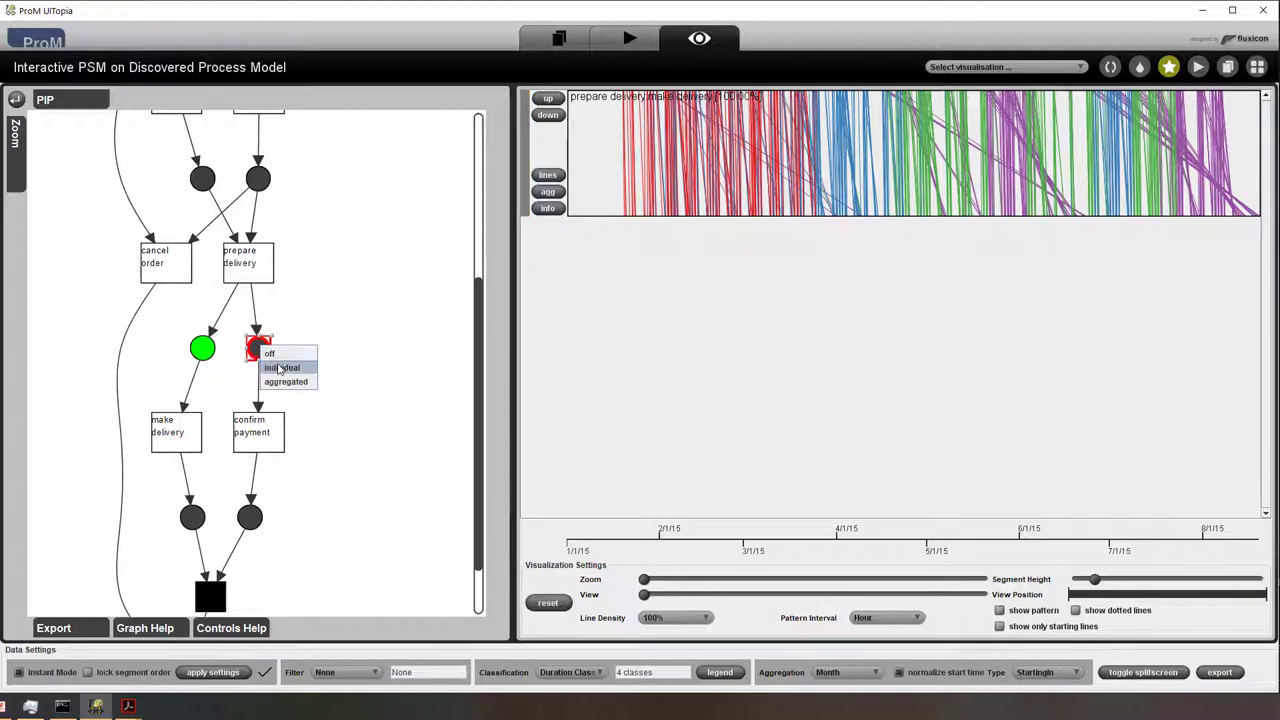
left_click(280, 368)
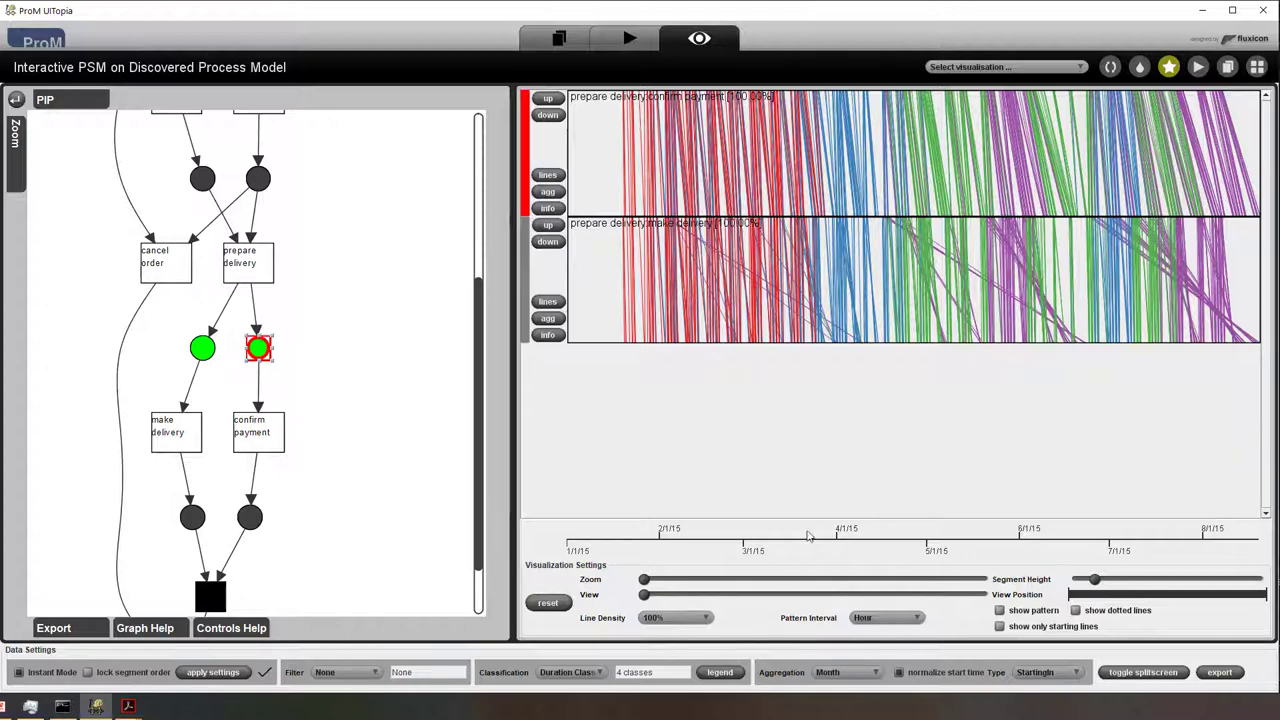
Enlarge the segment rows, zoom and pan the timeline, and zoom the model out to about 106%.
left_click_drag(1095, 580, 1130, 580)
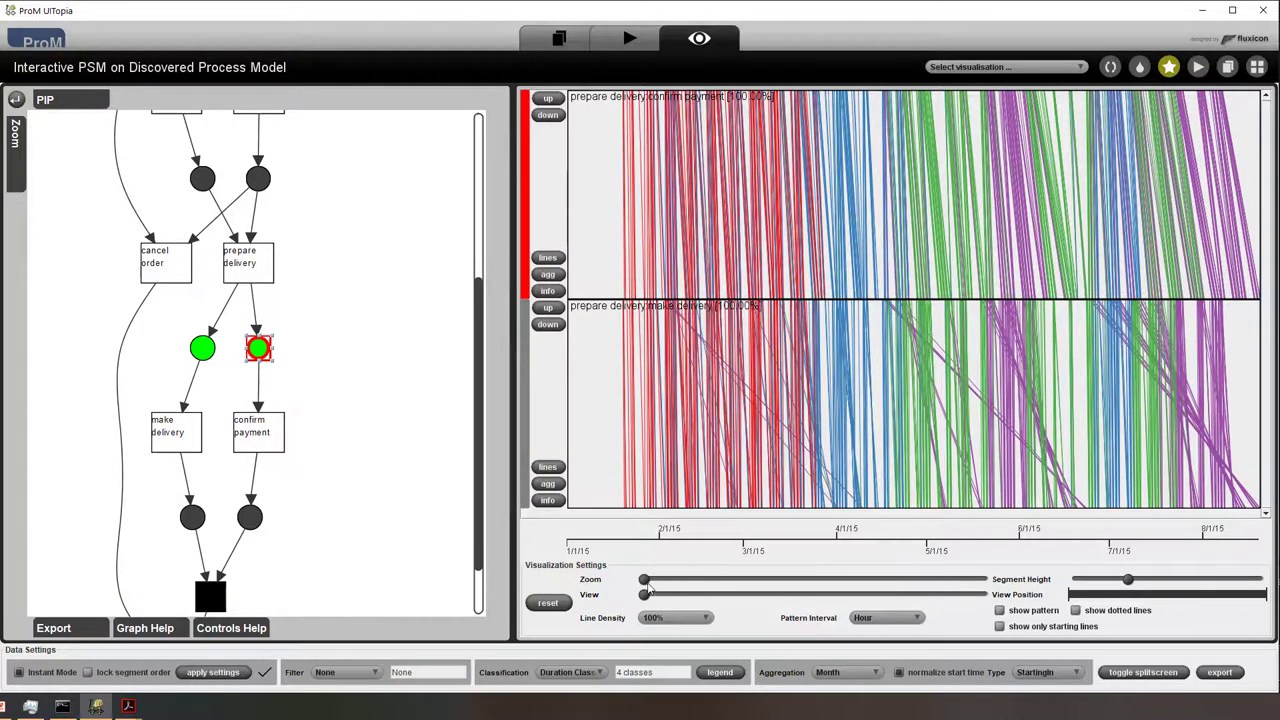
left_click_drag(645, 580, 908, 588)
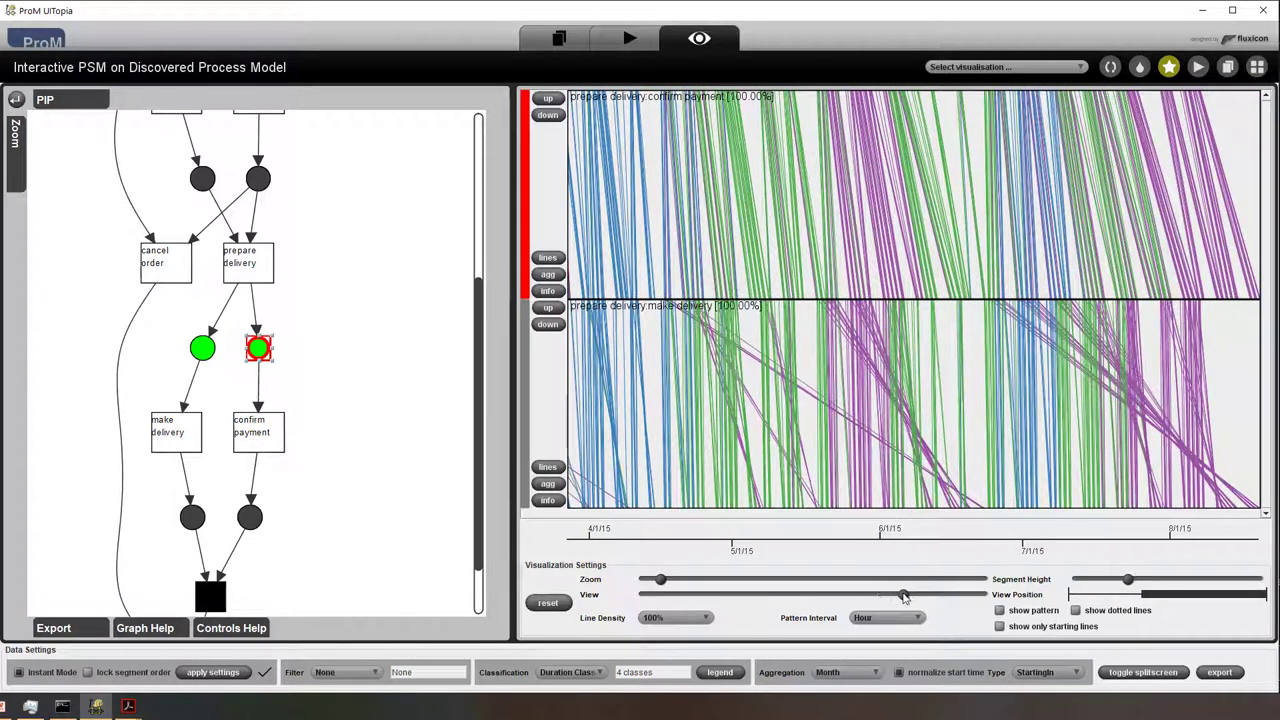
left_click_drag(903, 597, 632, 586)
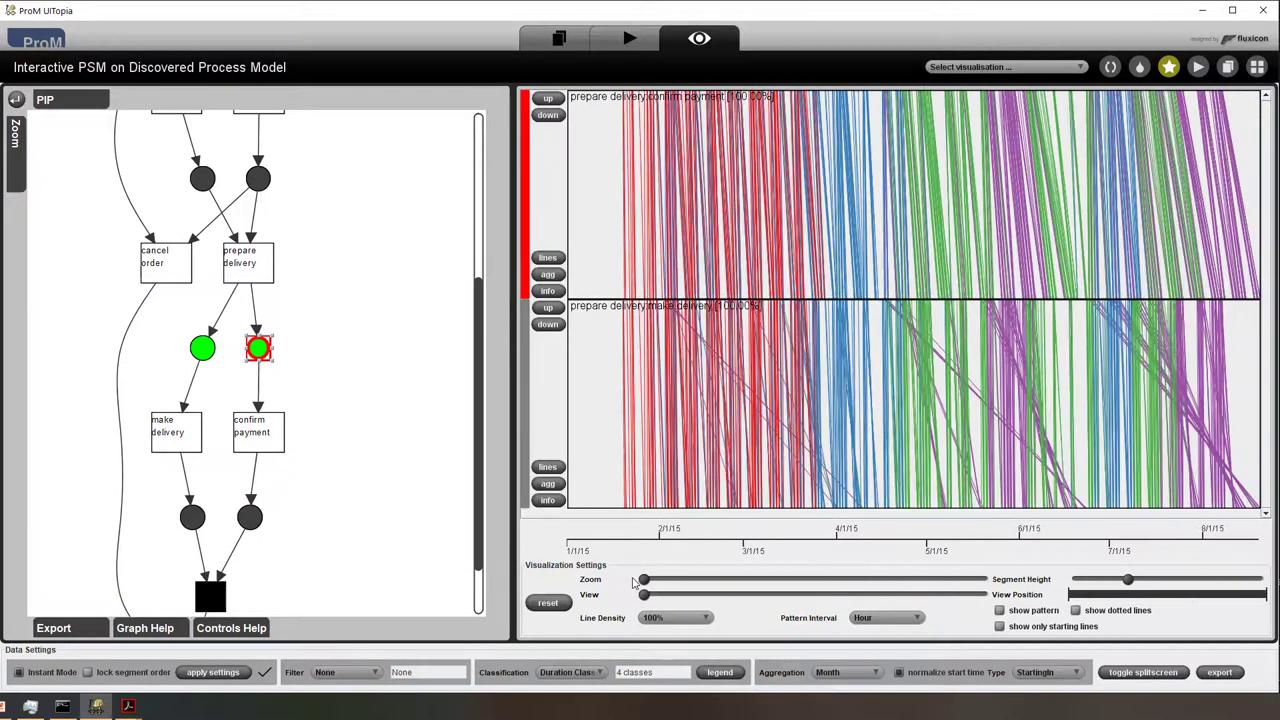
mouse_move(22, 165)
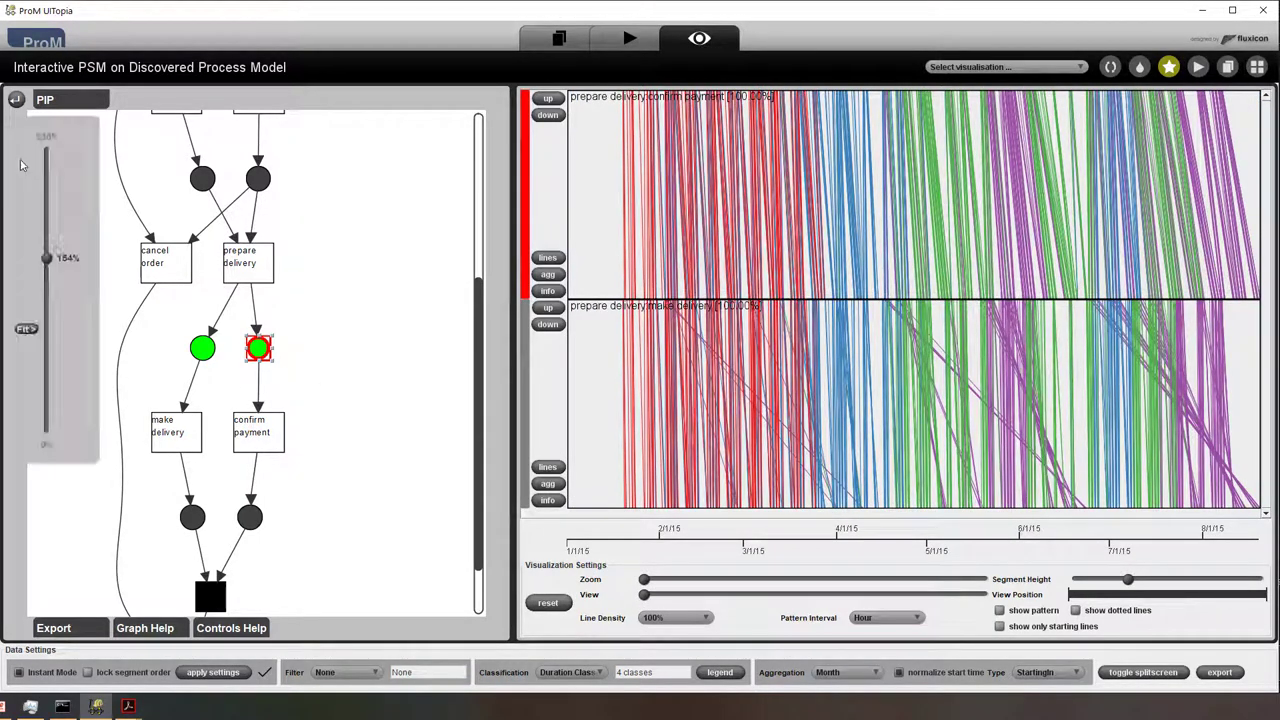
left_click_drag(46, 258, 45, 328)
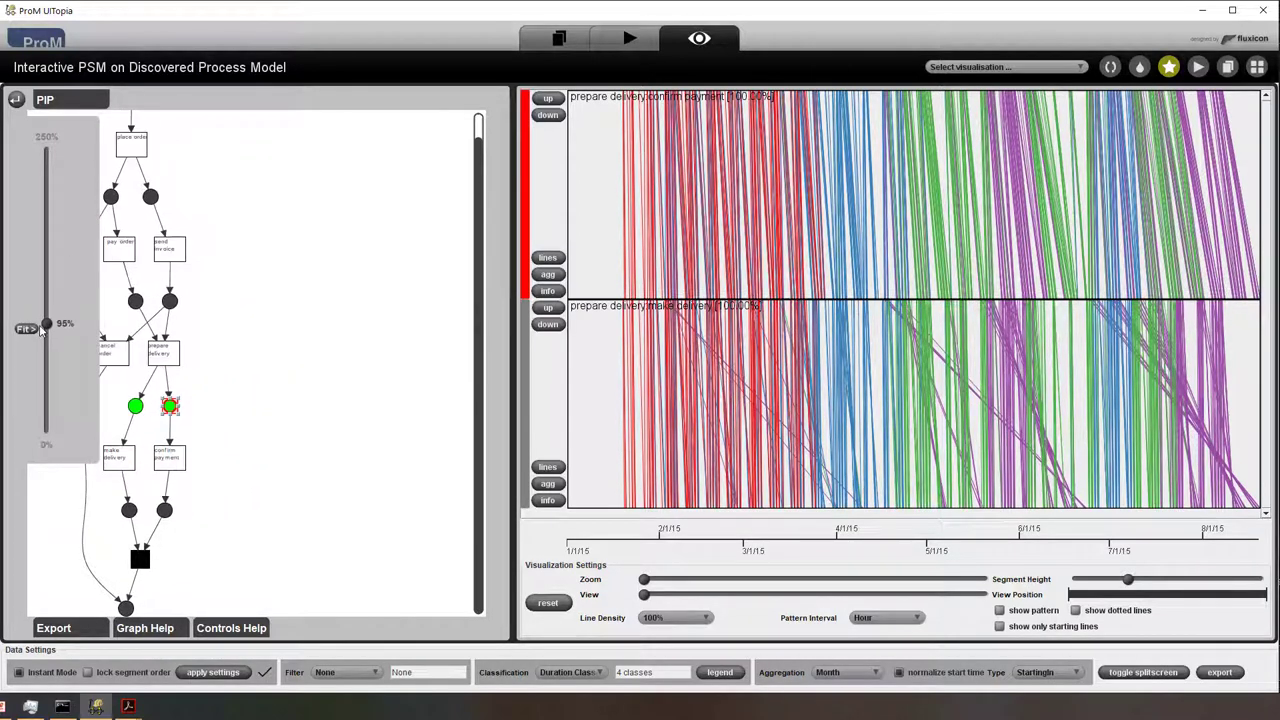
Reset all segments in the performance spectrum.
right_click(237, 259)
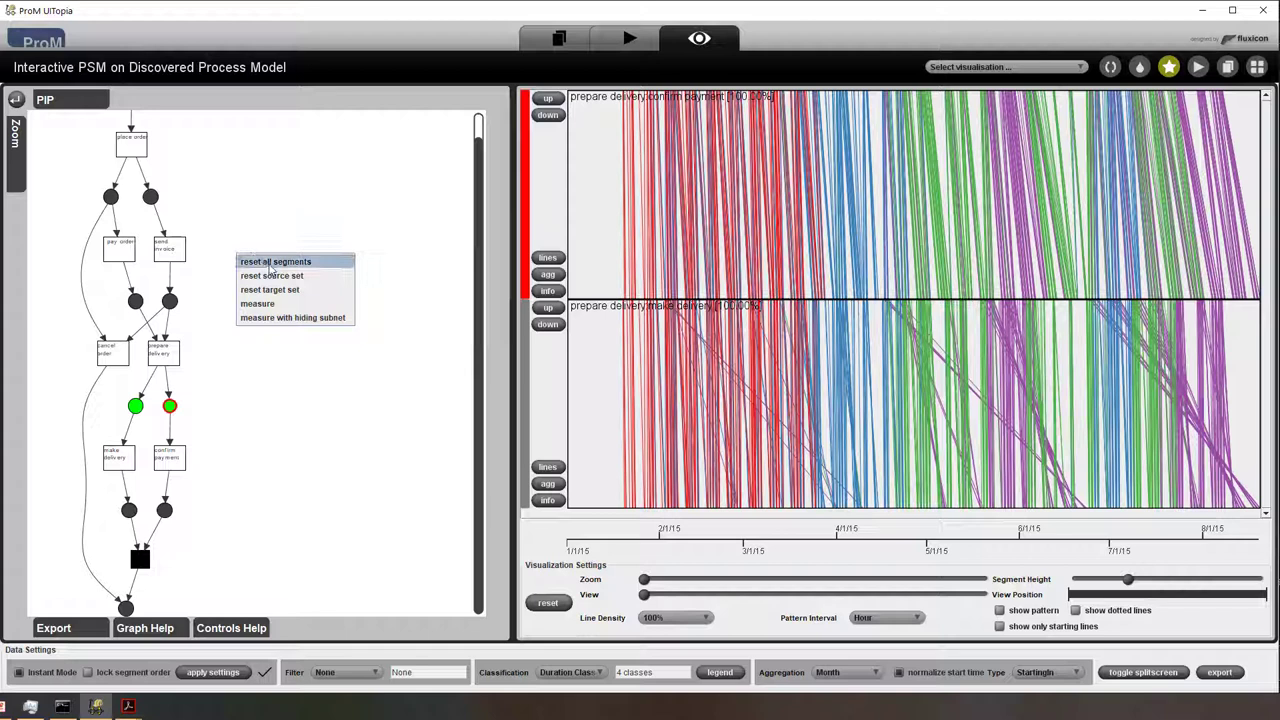
left_click(270, 262)
right_click(260, 284)
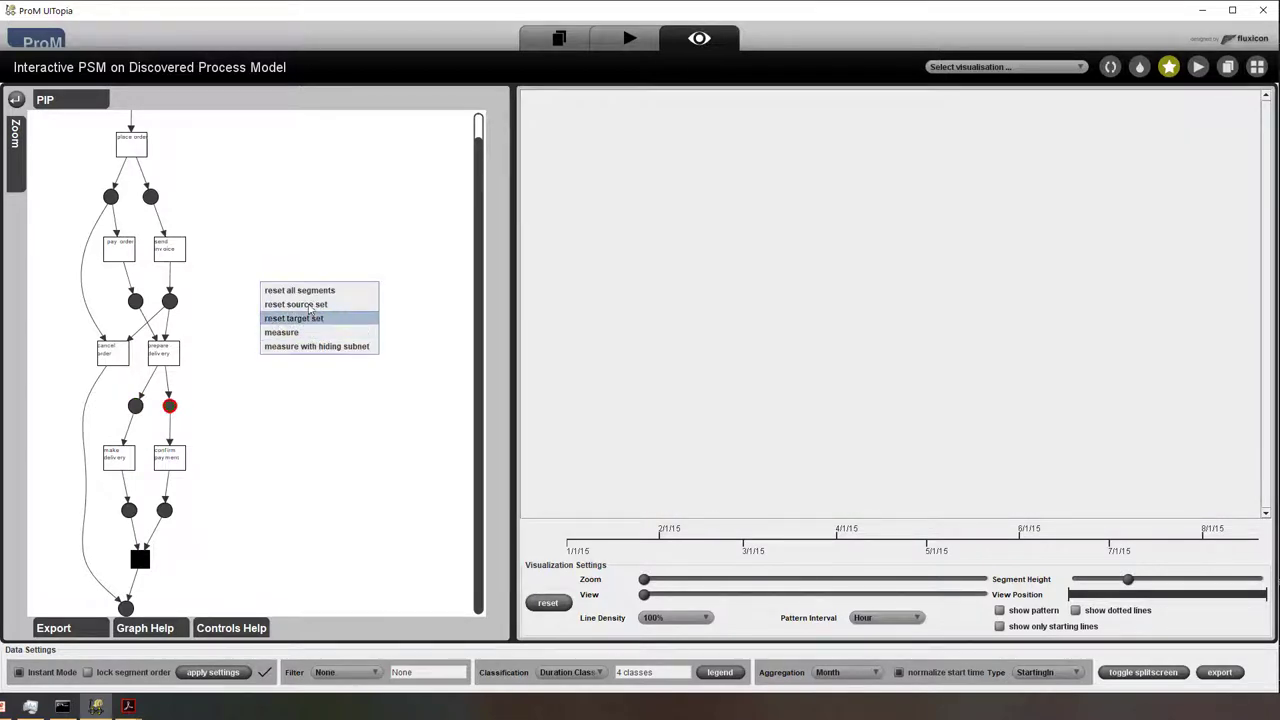
Add a measurement place from source place order to target confirm payment.
right_click(127, 150)
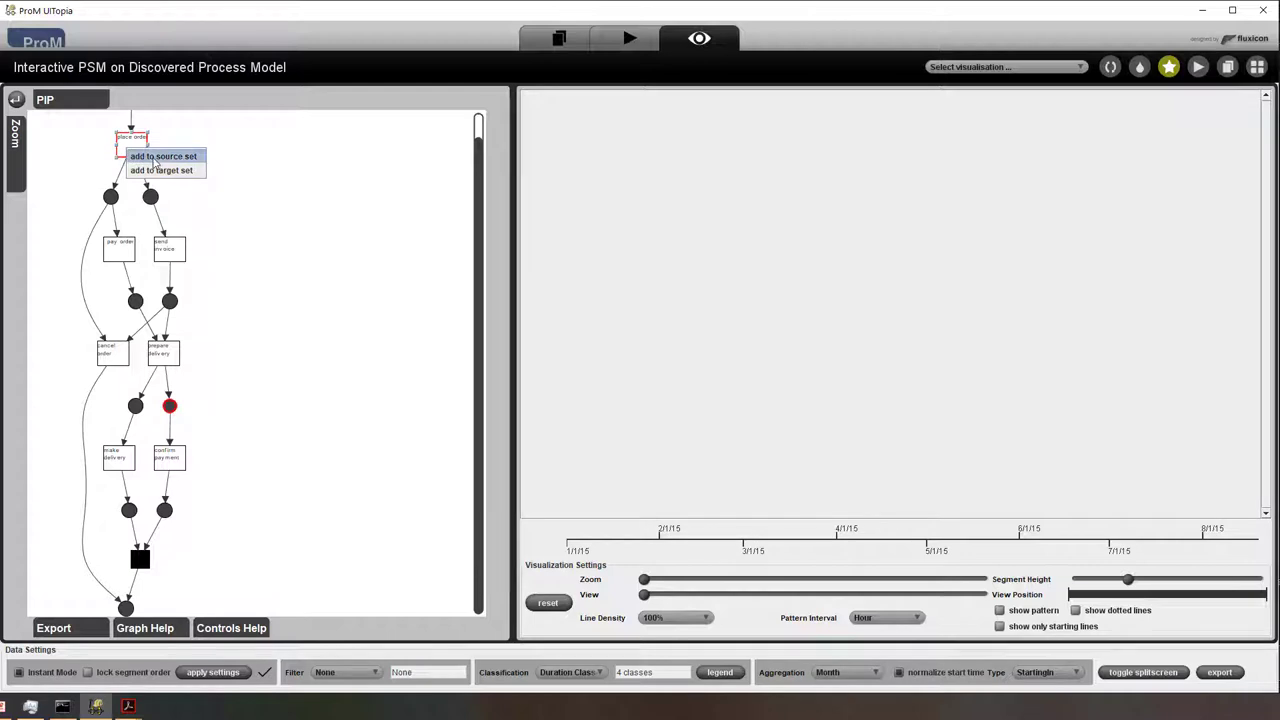
left_click(155, 157)
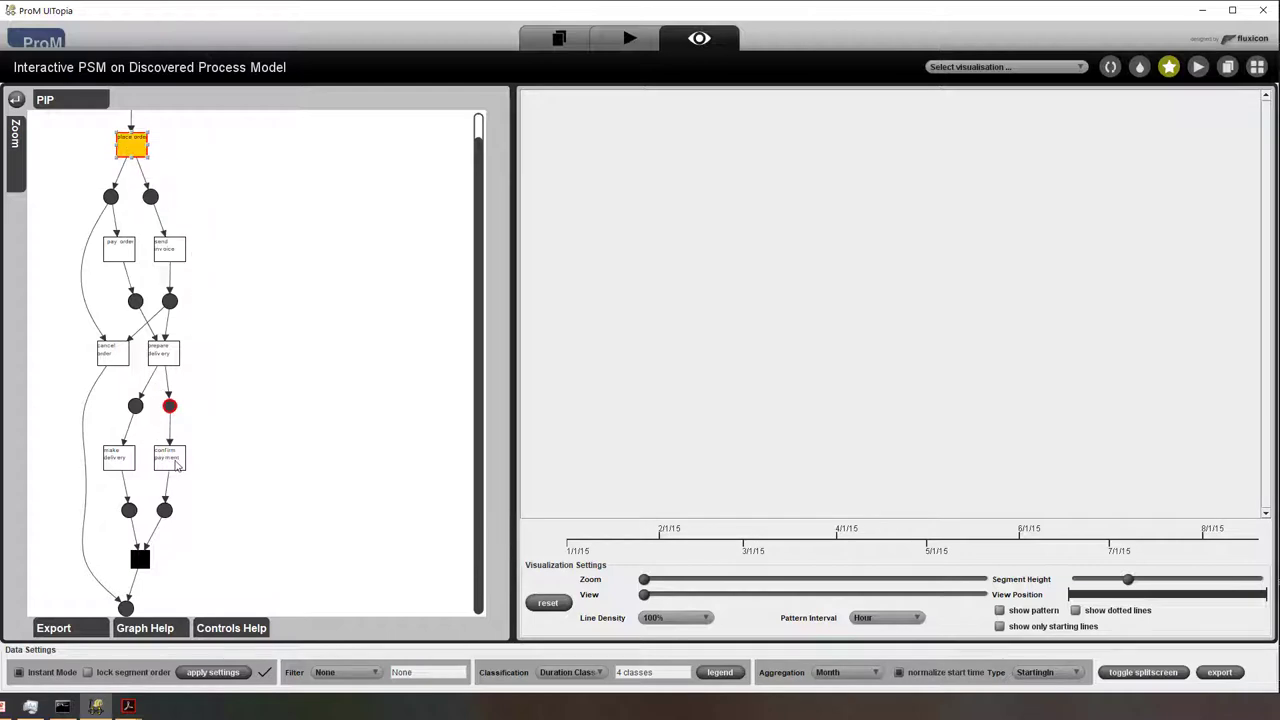
right_click(176, 462)
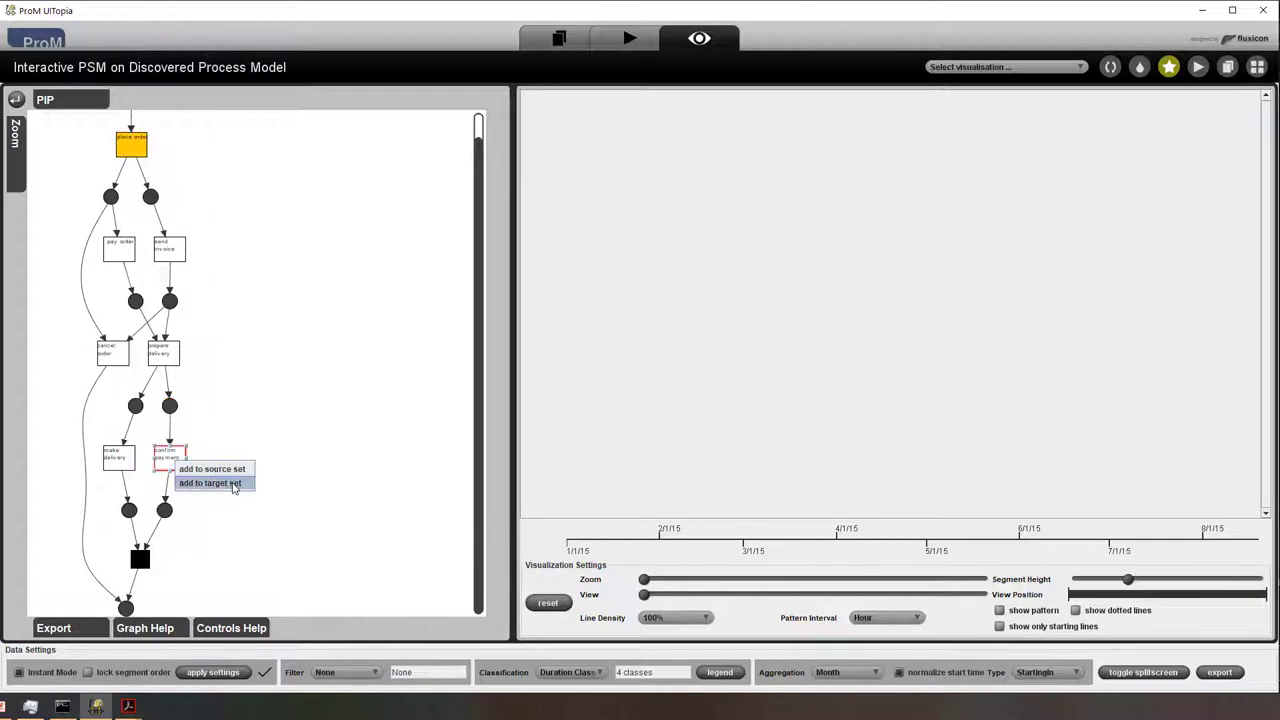
left_click(234, 484)
right_click(256, 305)
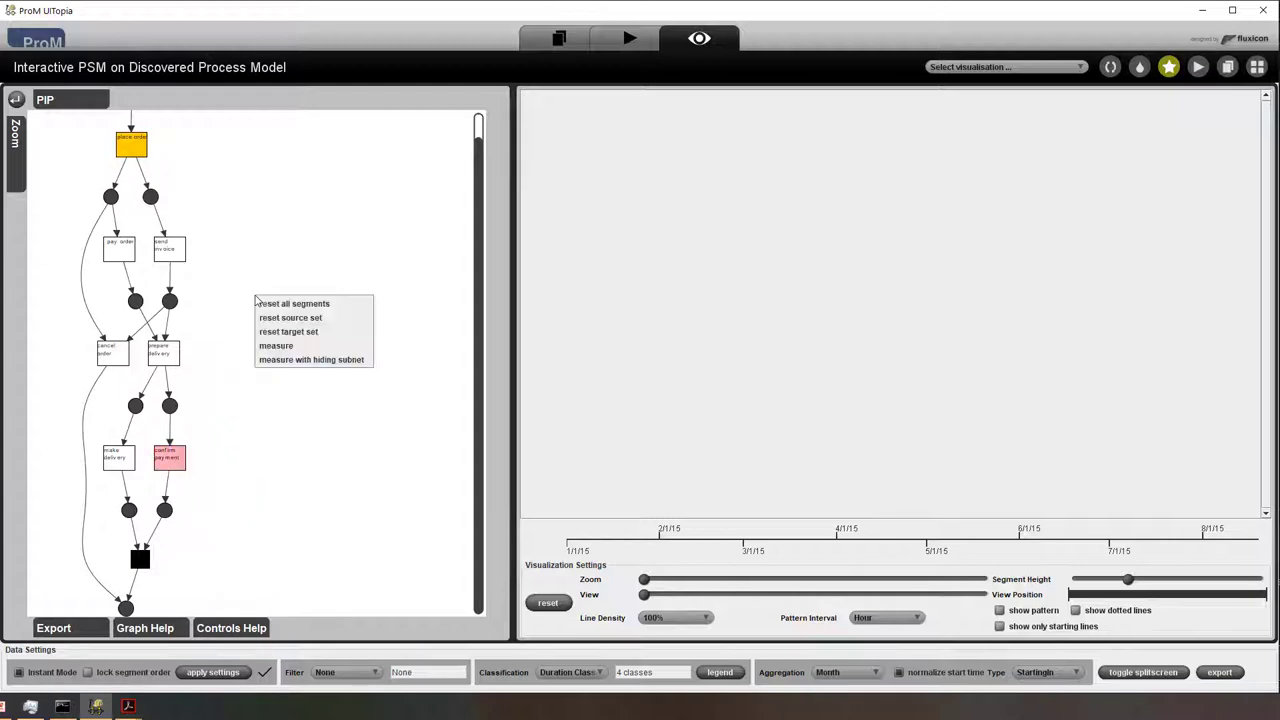
left_click(282, 349)
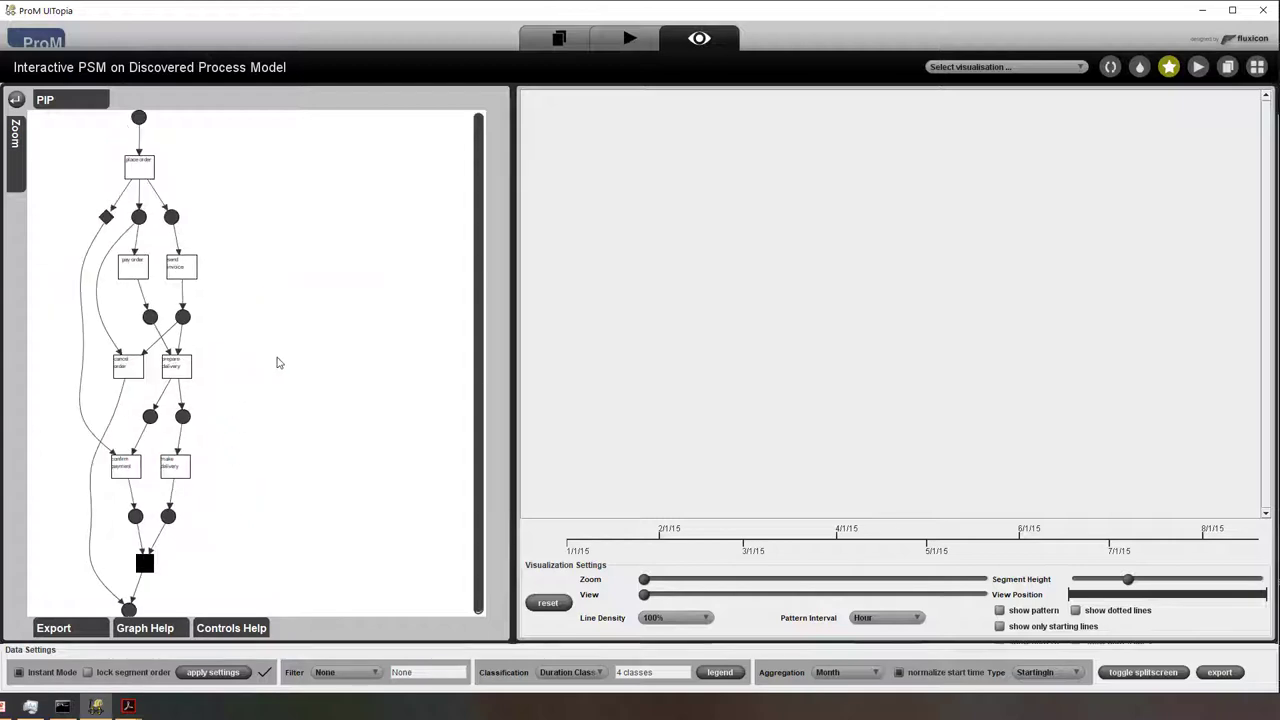
Show the new measurement place's segment individually in the spectrum.
right_click(111, 217)
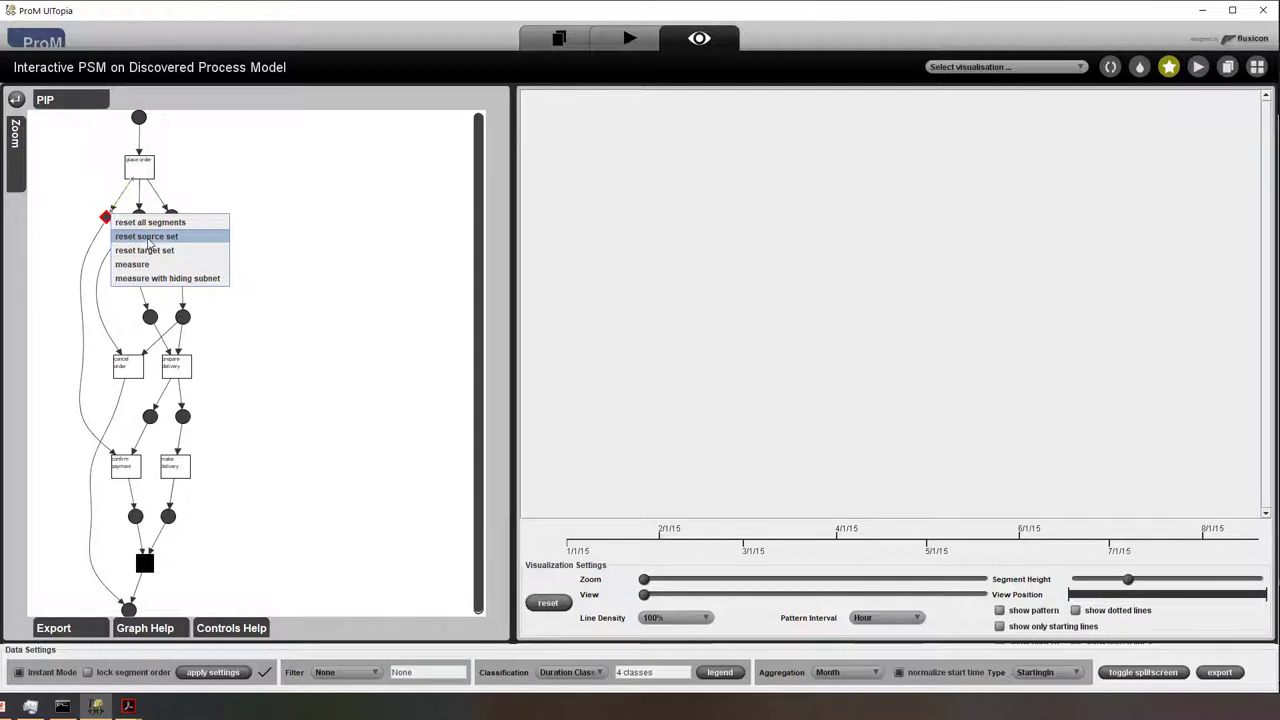
left_click(107, 219)
right_click(107, 219)
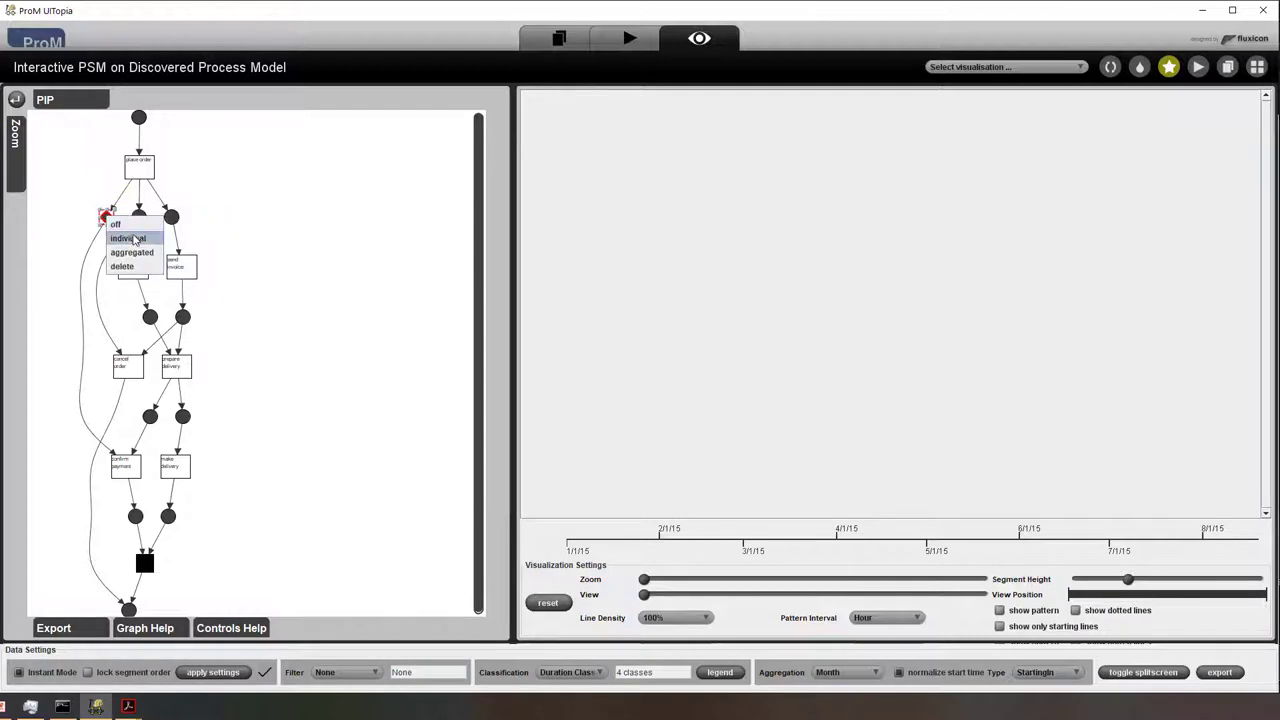
left_click(138, 238)
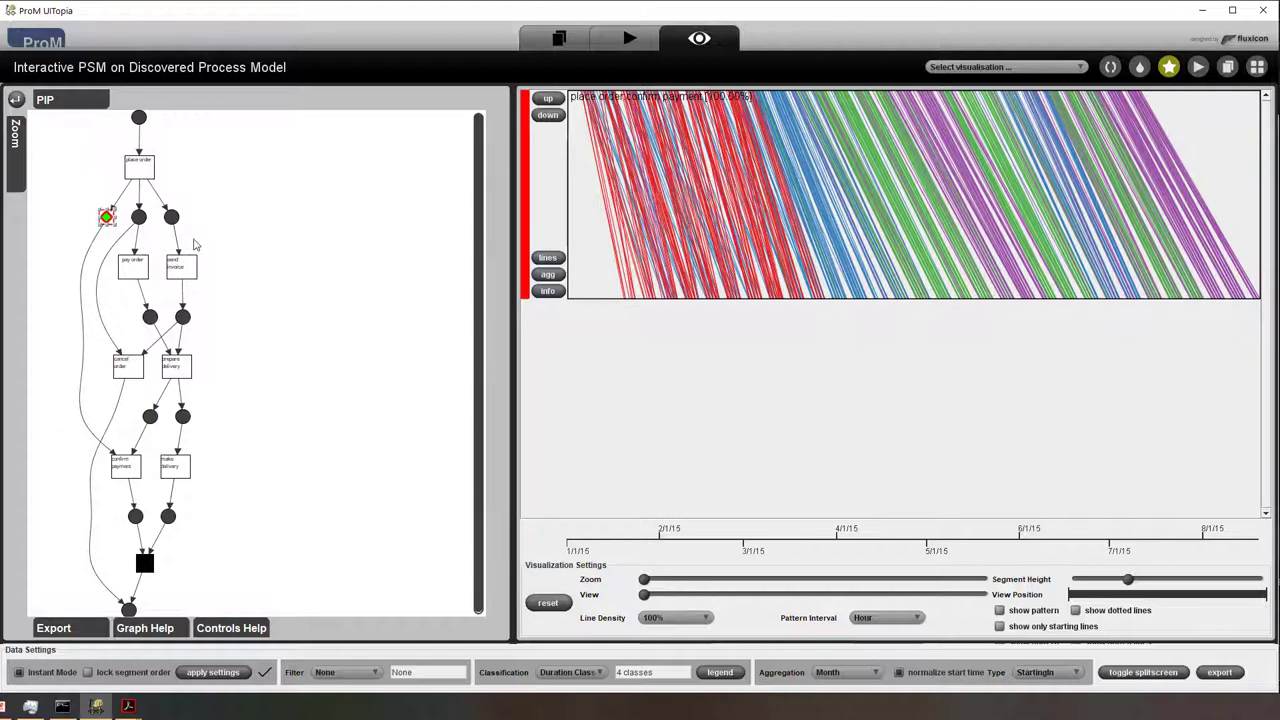
Set place order as the source and cancel order as the target for measurement.
right_click(237, 237)
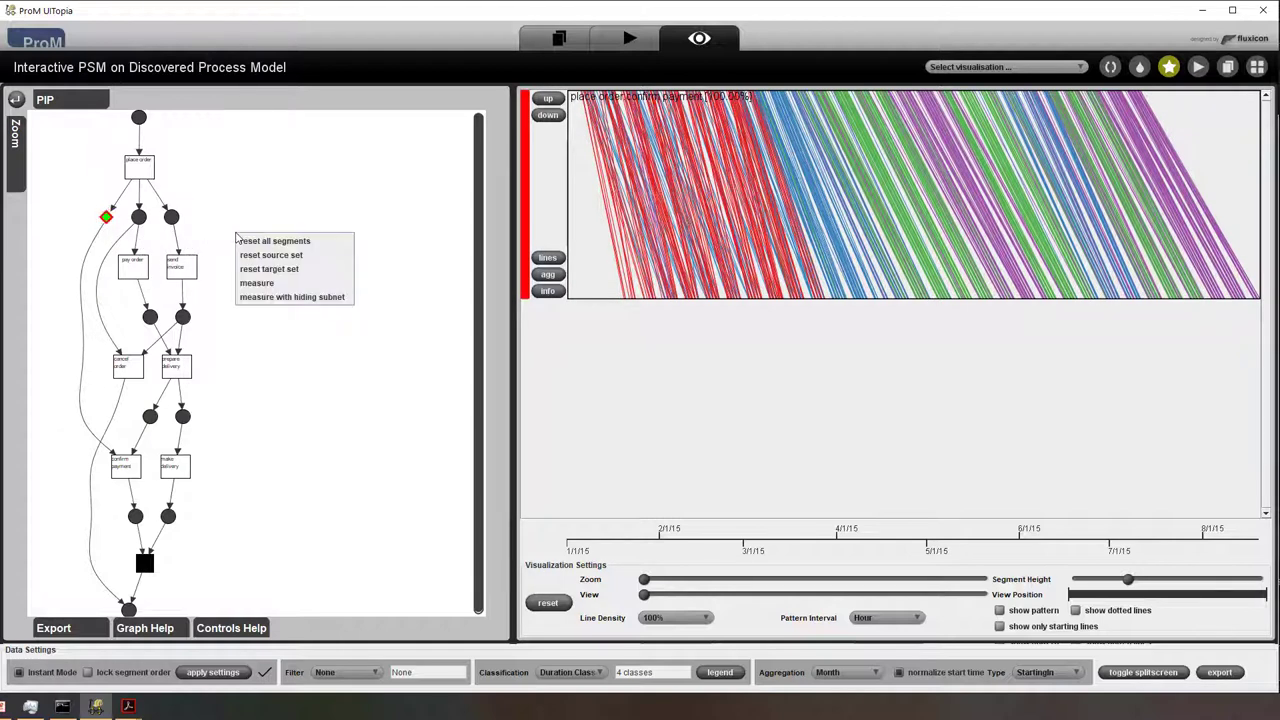
left_click(147, 172)
right_click(145, 171)
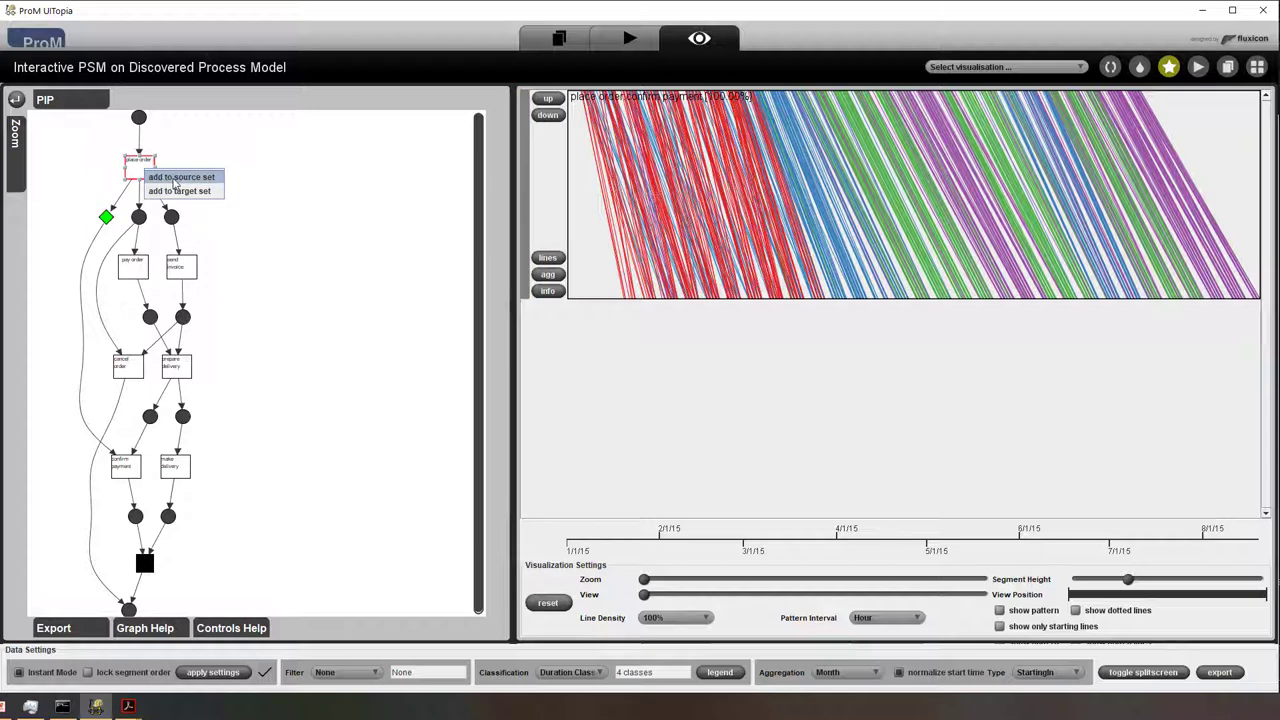
left_click(177, 179)
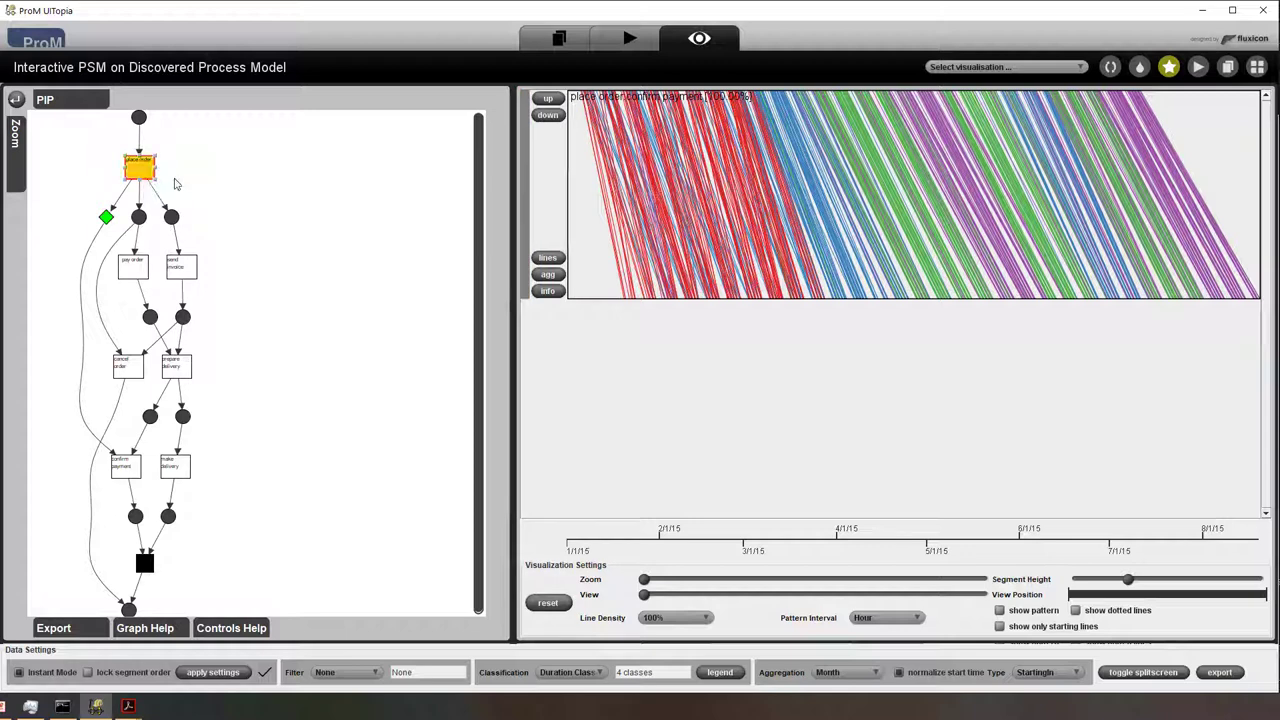
left_click(128, 373)
right_click(128, 373)
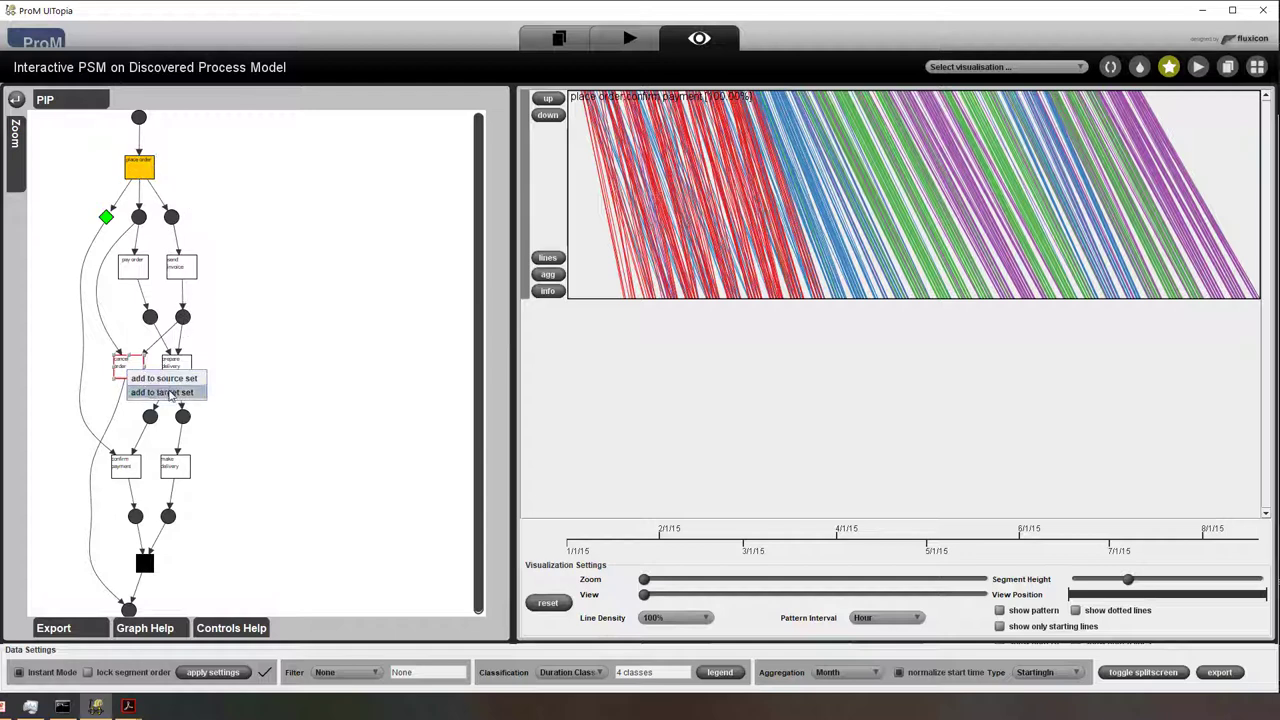
left_click(170, 392)
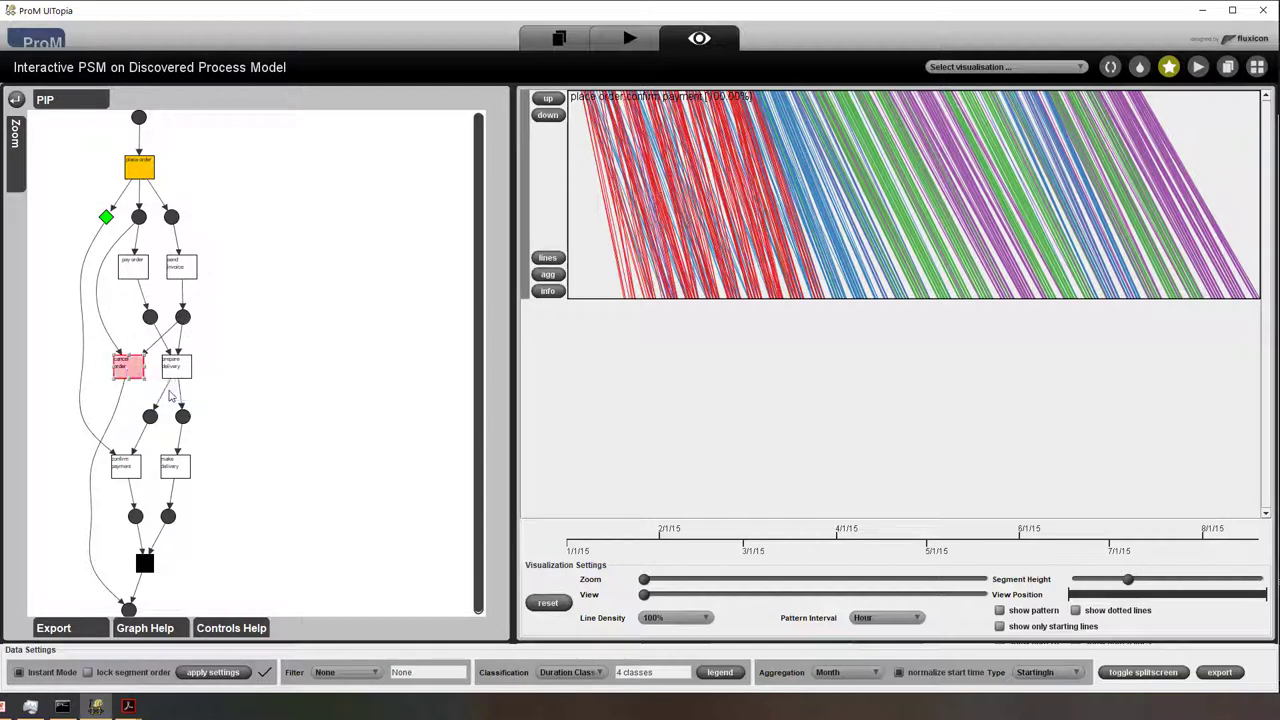
right_click(228, 265)
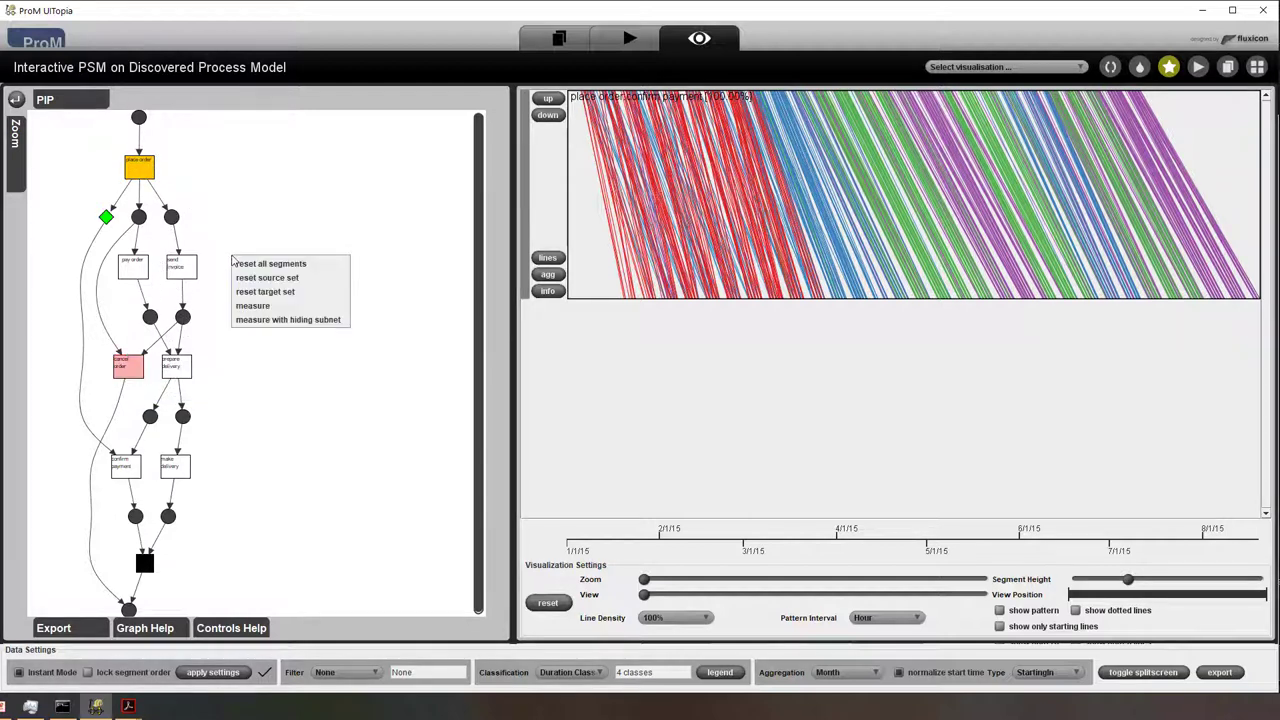
Measure place order to cancel order, show that segment, and aggregate both spectrum rows.
left_click(300, 306)
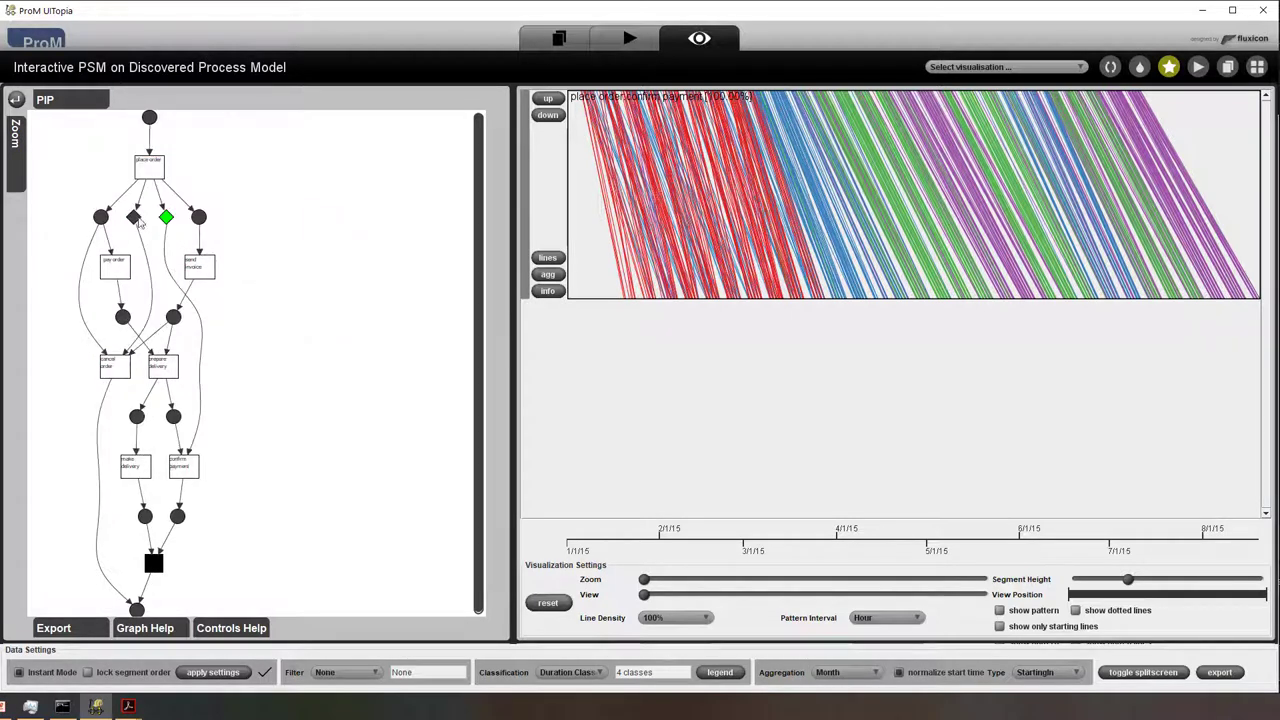
right_click(137, 221)
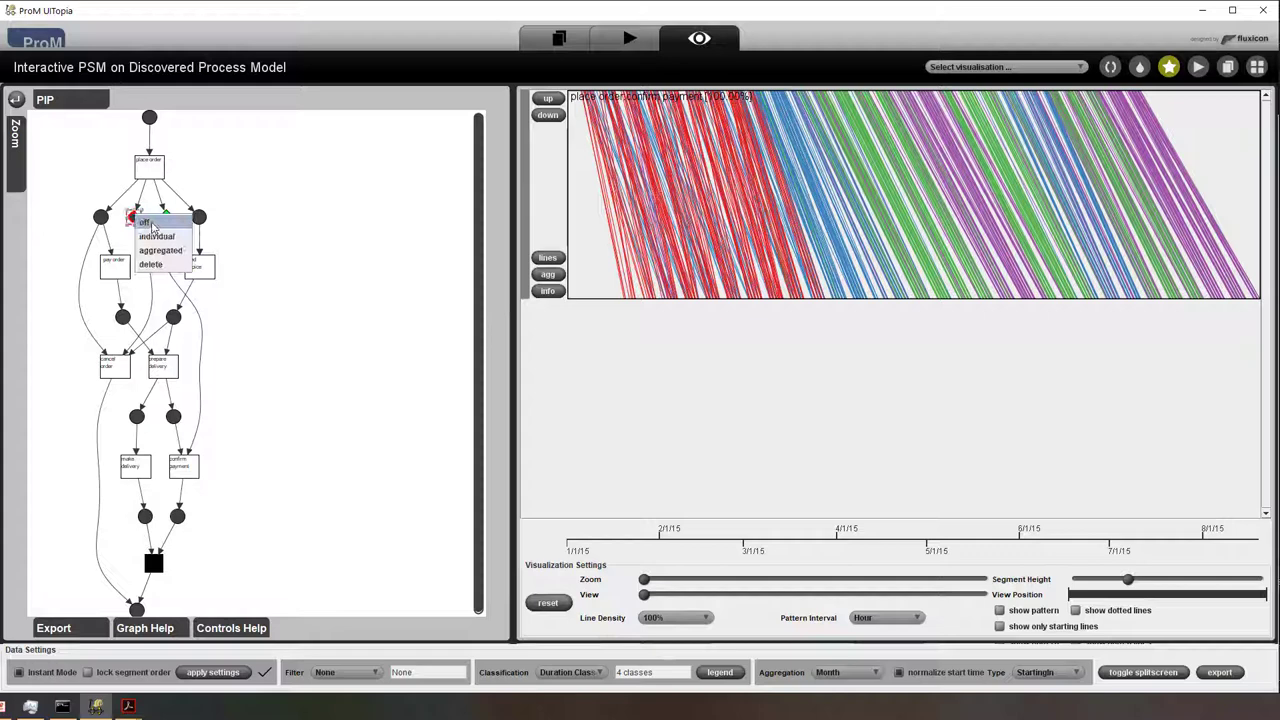
left_click(158, 243)
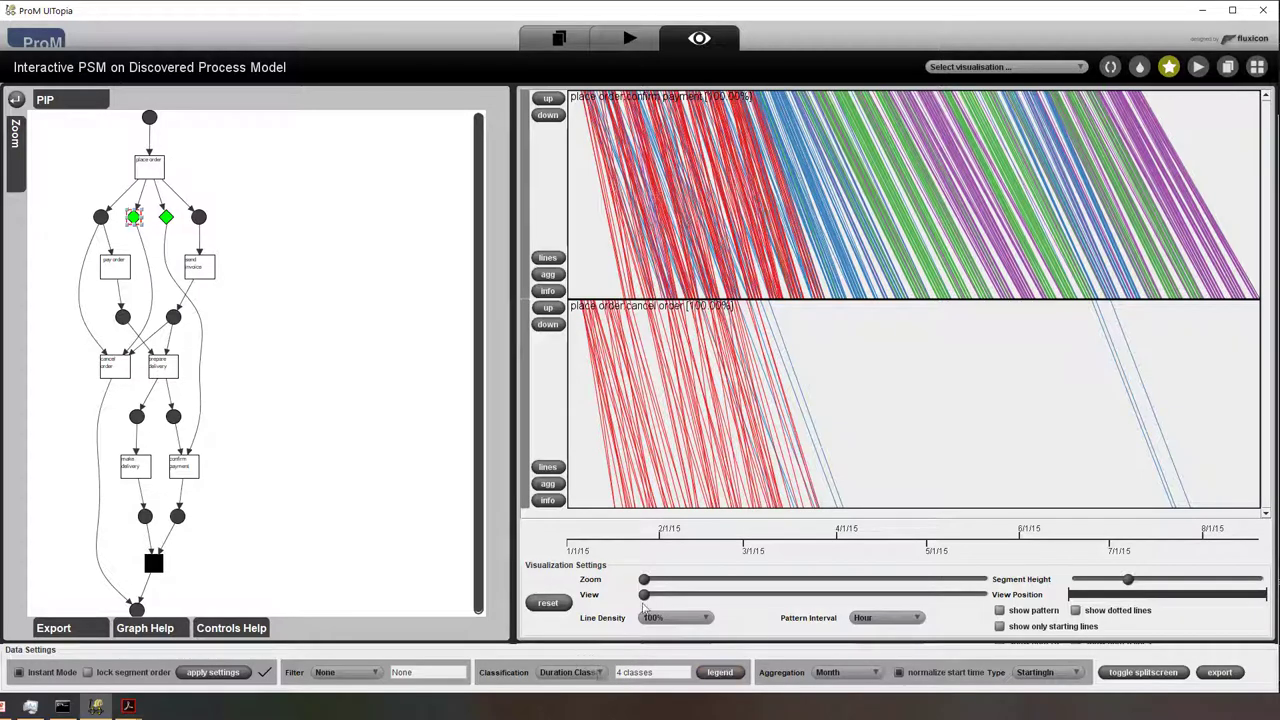
left_click(547, 483)
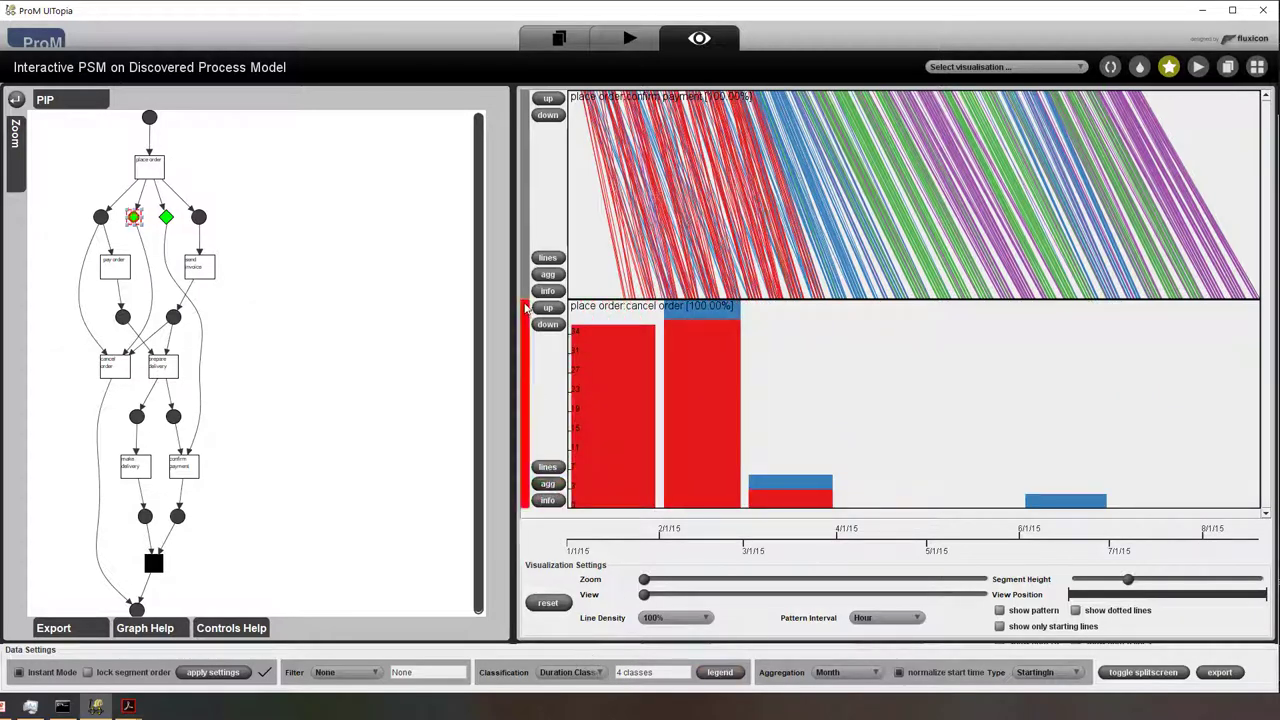
left_click(549, 275)
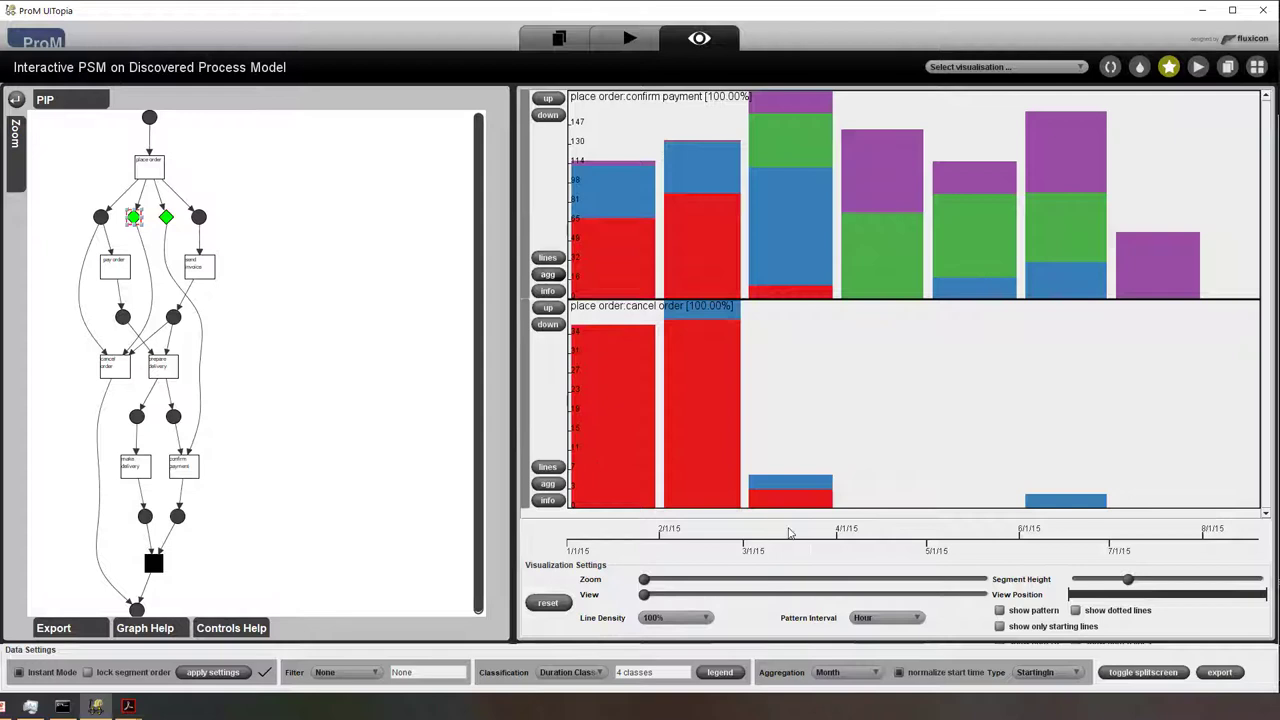
Delete every resource listed under All in the workspace.
left_click(560, 39)
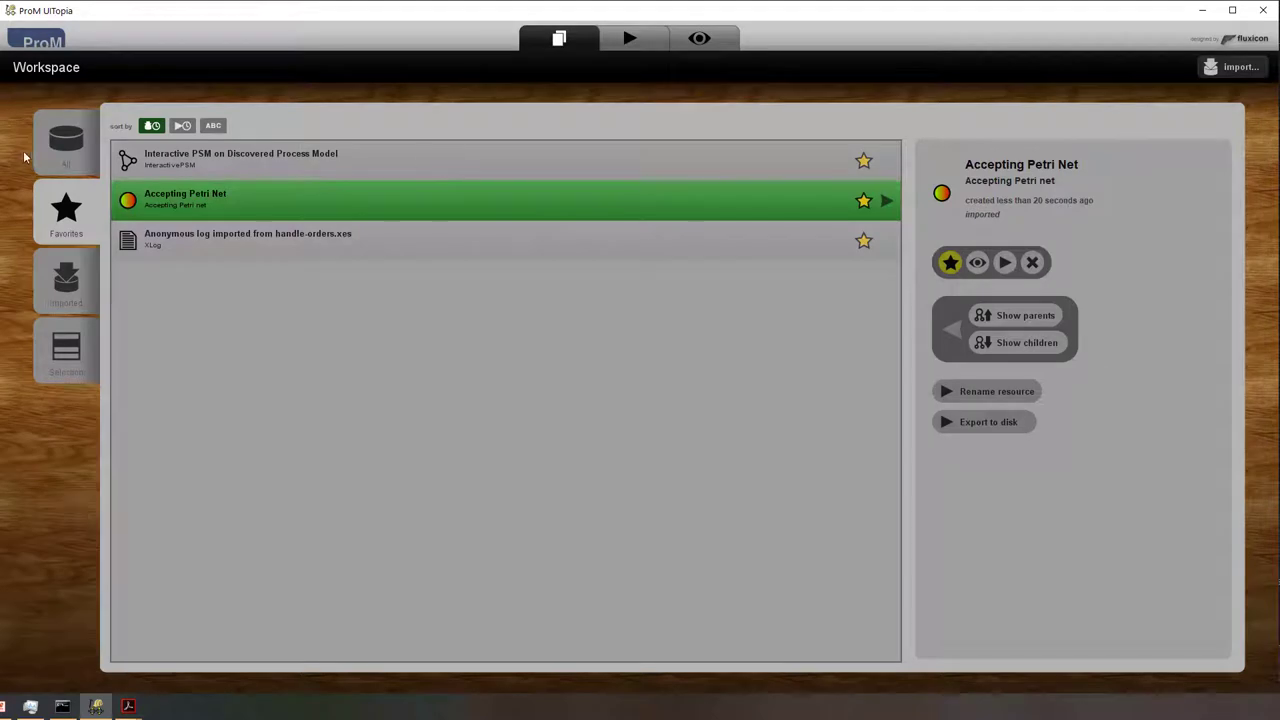
left_click(42, 155)
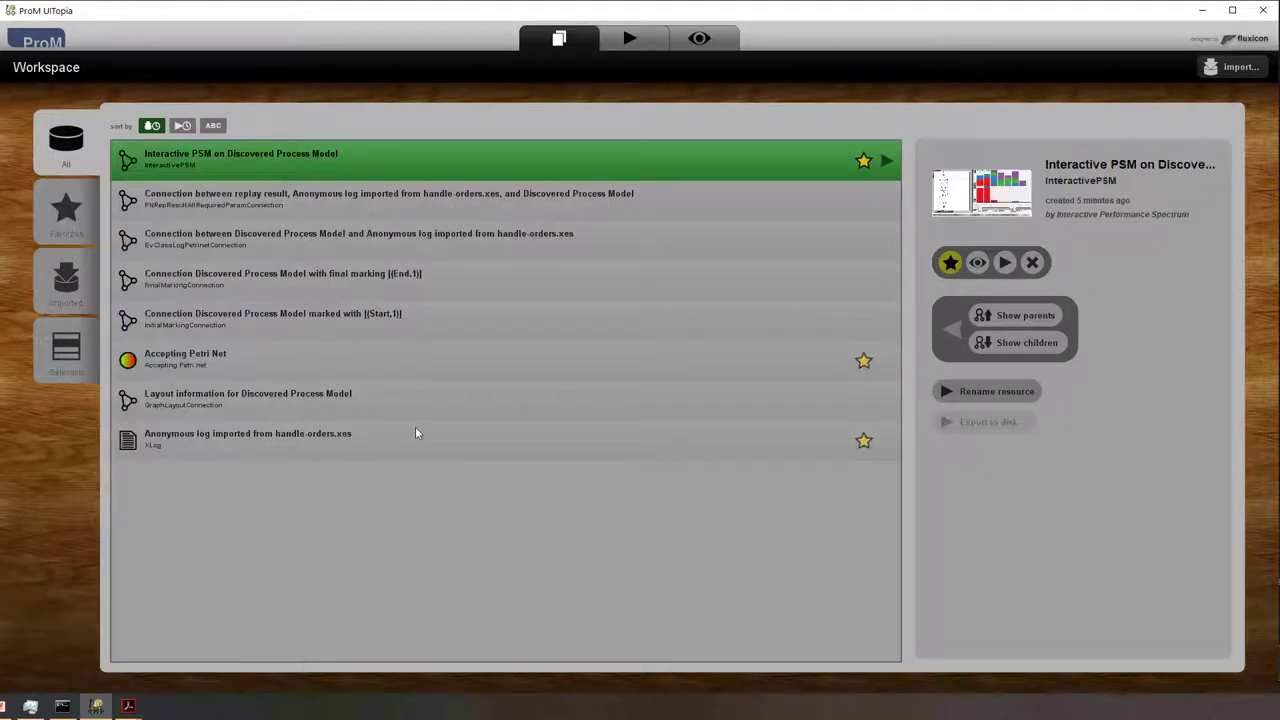
left_click(417, 437, "shift")
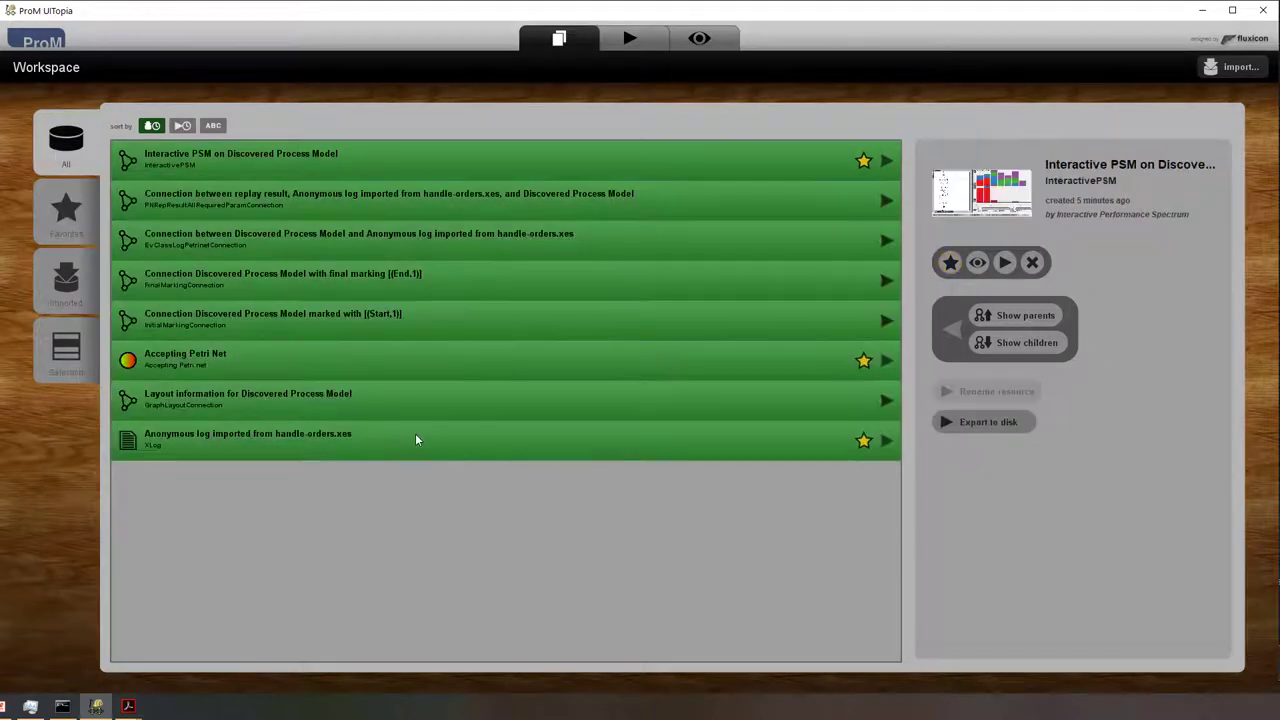
left_click(1032, 262)
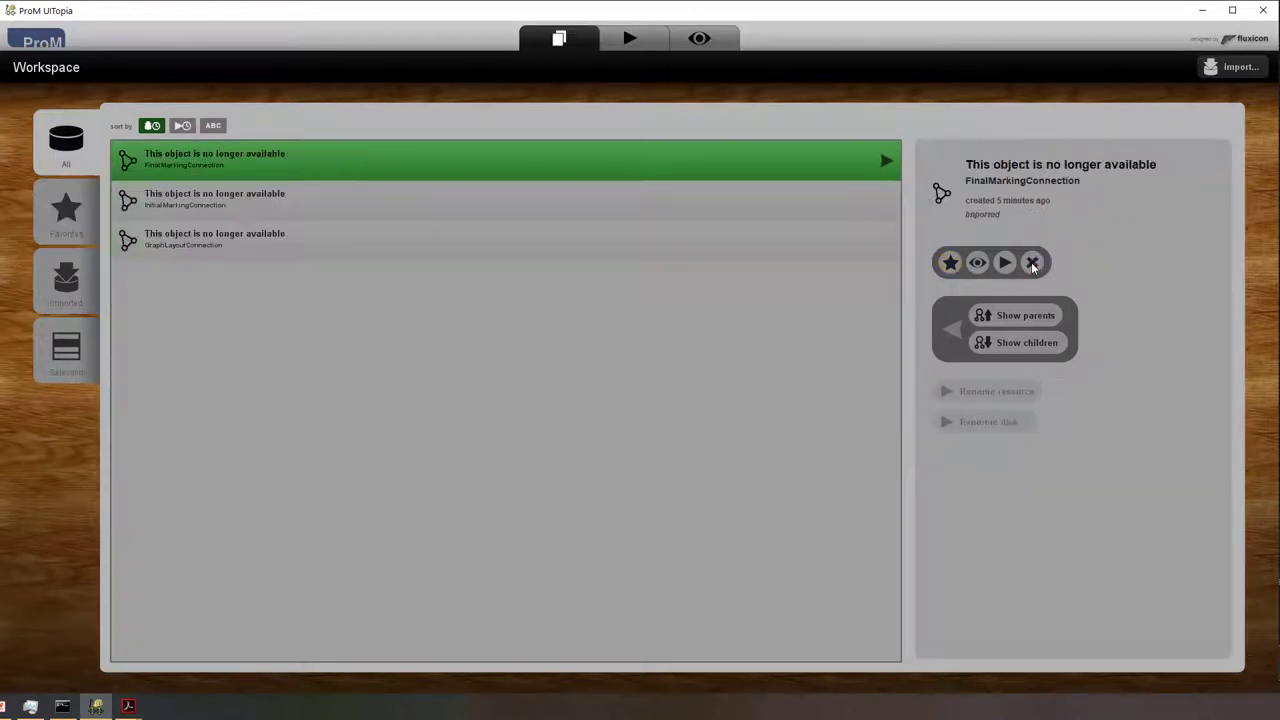
Import handle-orders.xes and use it as input for a new action.
left_click(86, 210)
left_click(1240, 67)
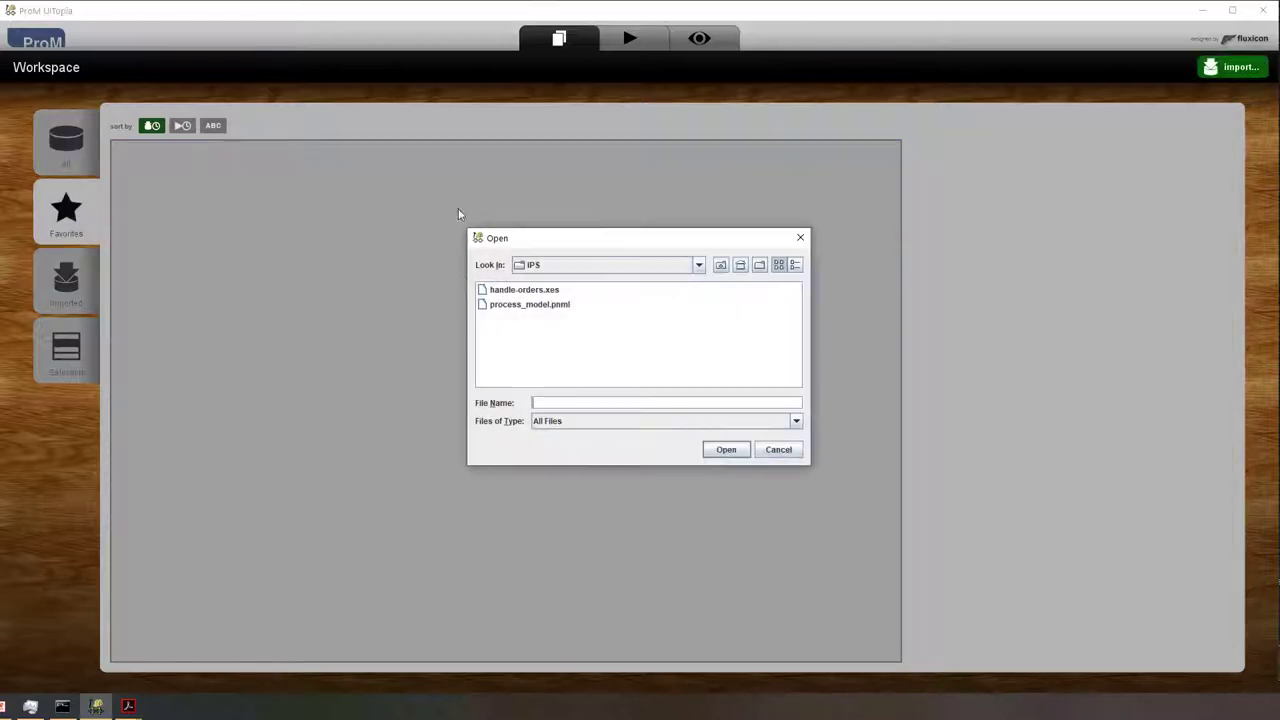
left_click(510, 290)
left_click(743, 451)
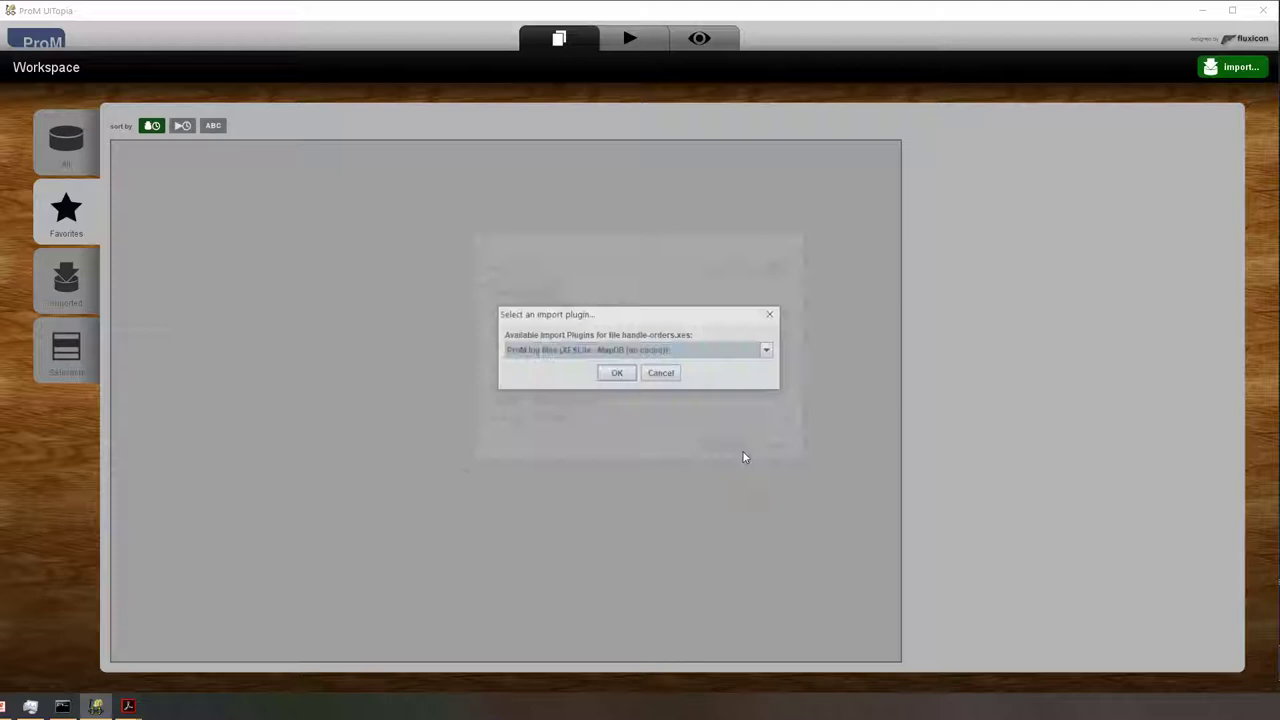
left_click(617, 374)
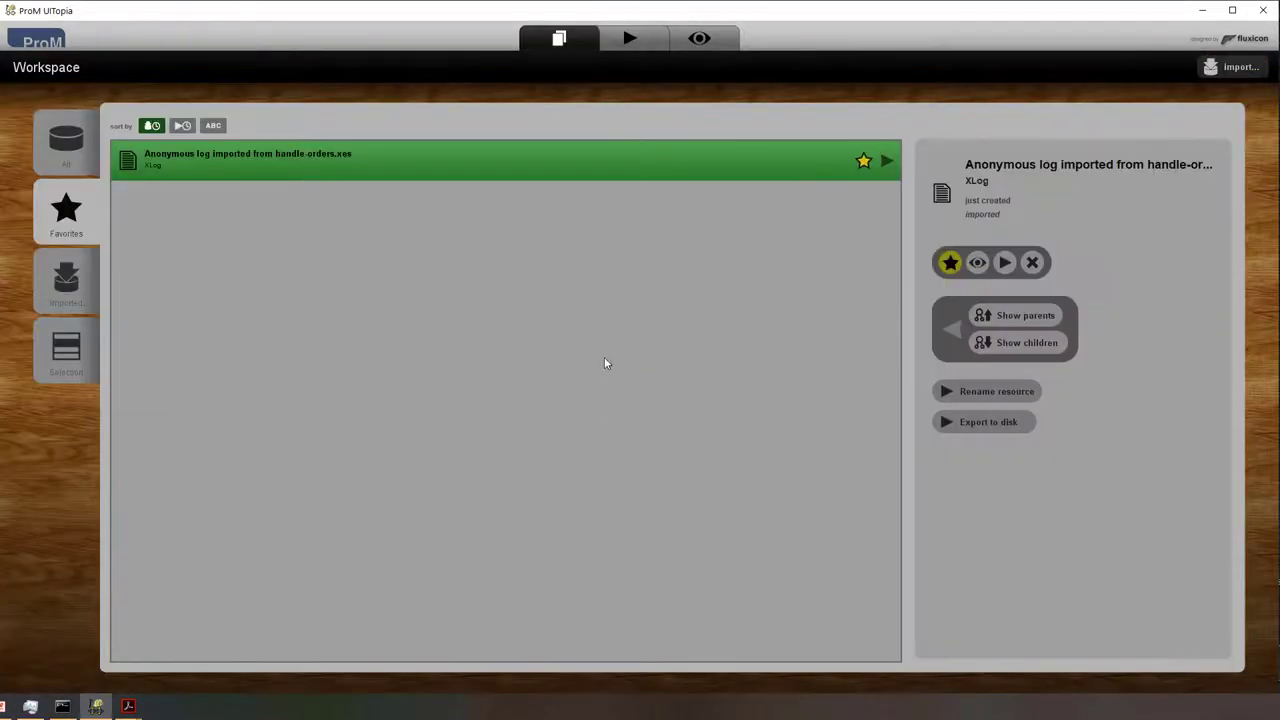
left_click(1008, 265)
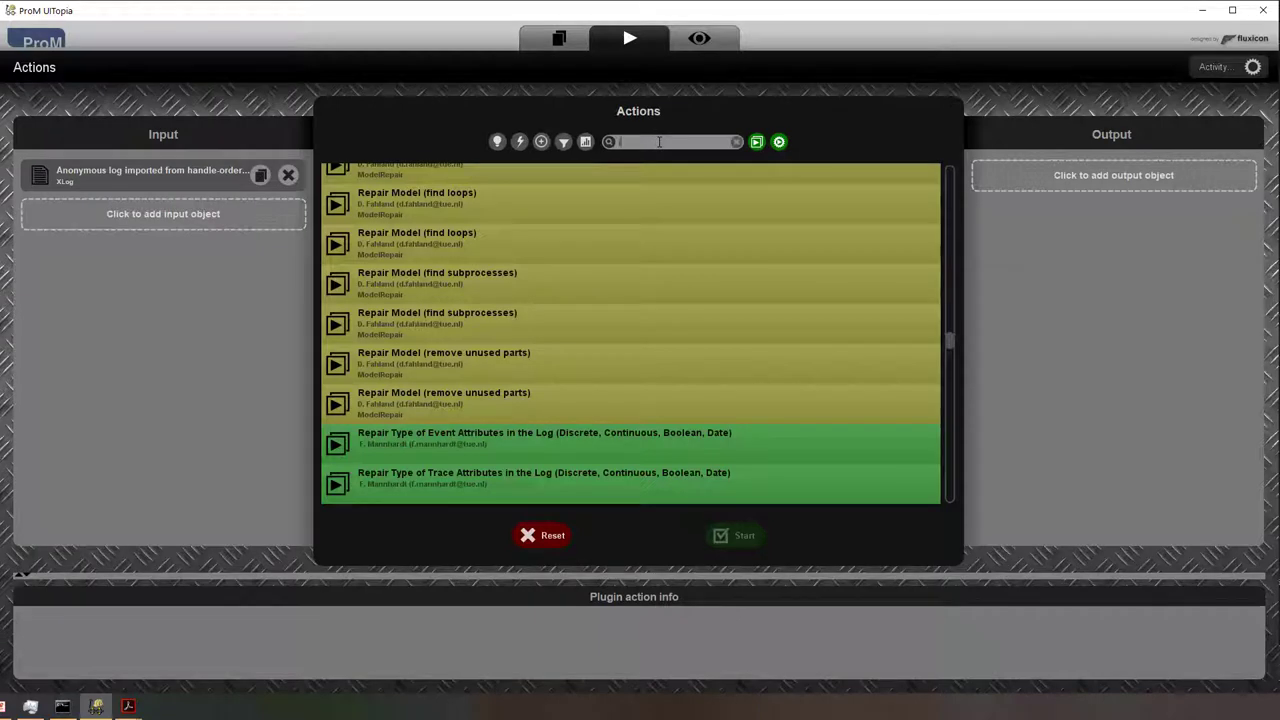
Run Mine with Inductive visual Miner, found by searching 'induc', on handle-orders.xes.
type("induct")
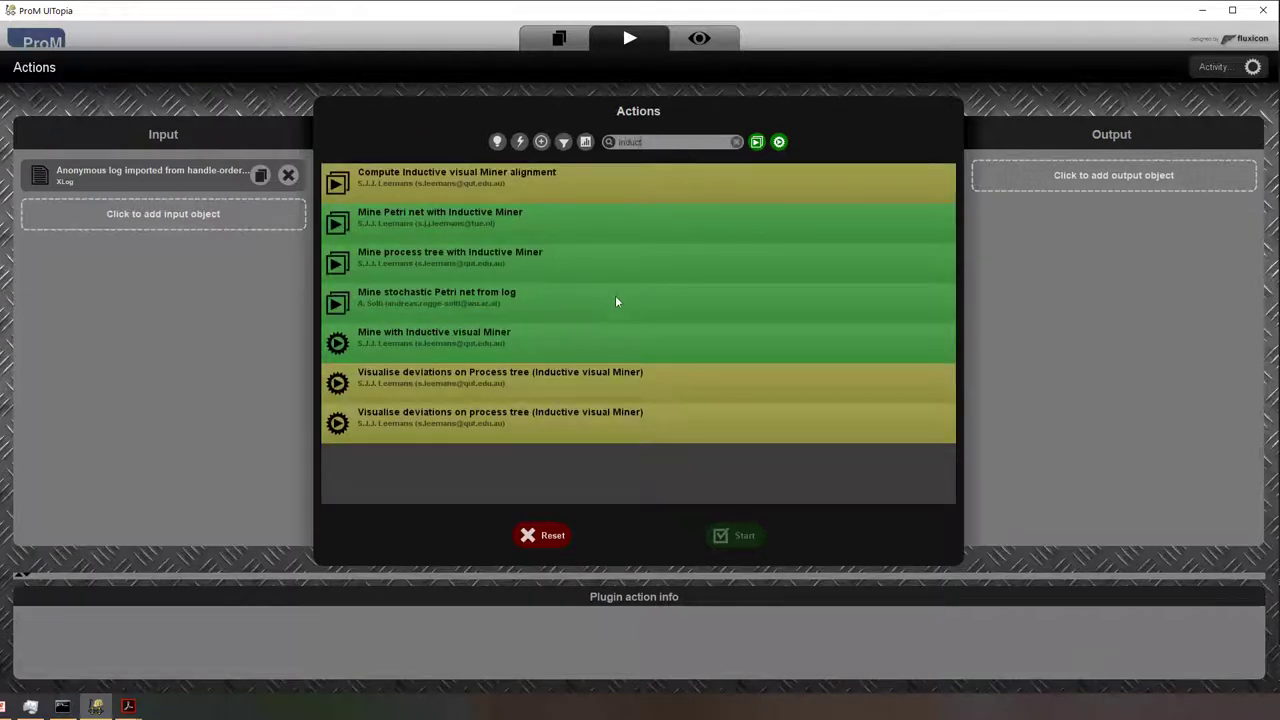
left_click(620, 342)
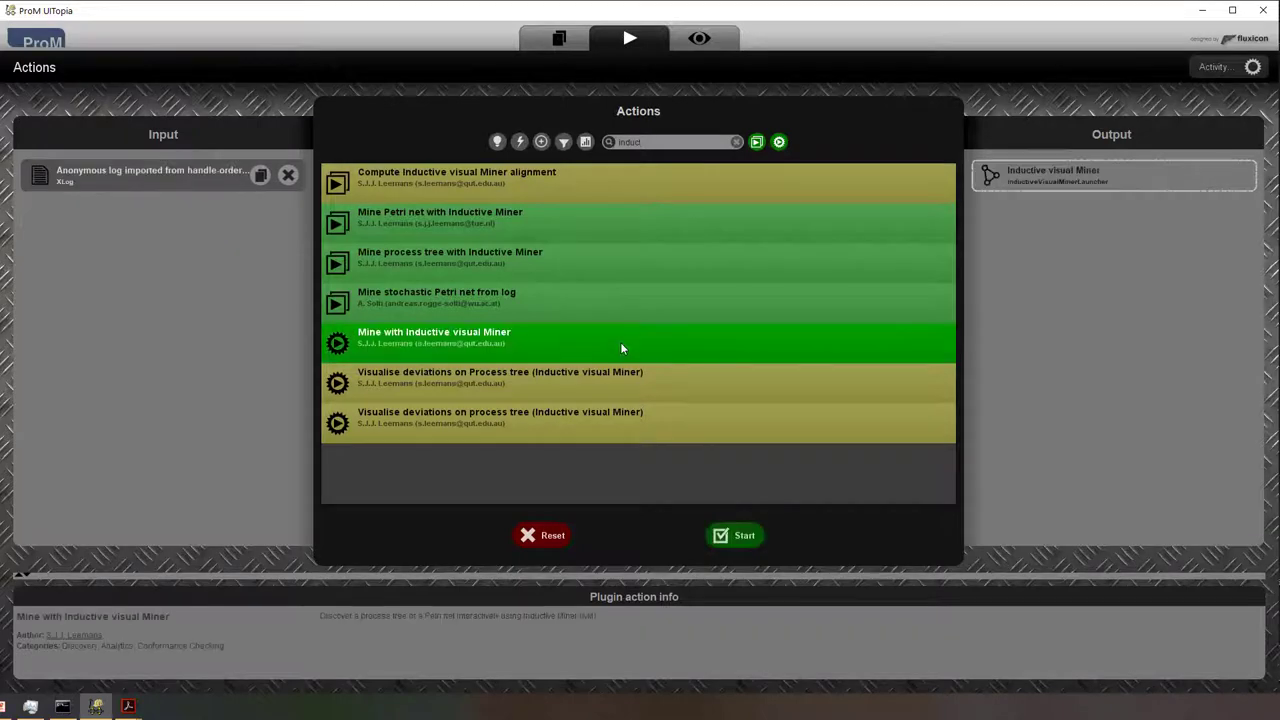
left_click(745, 536)
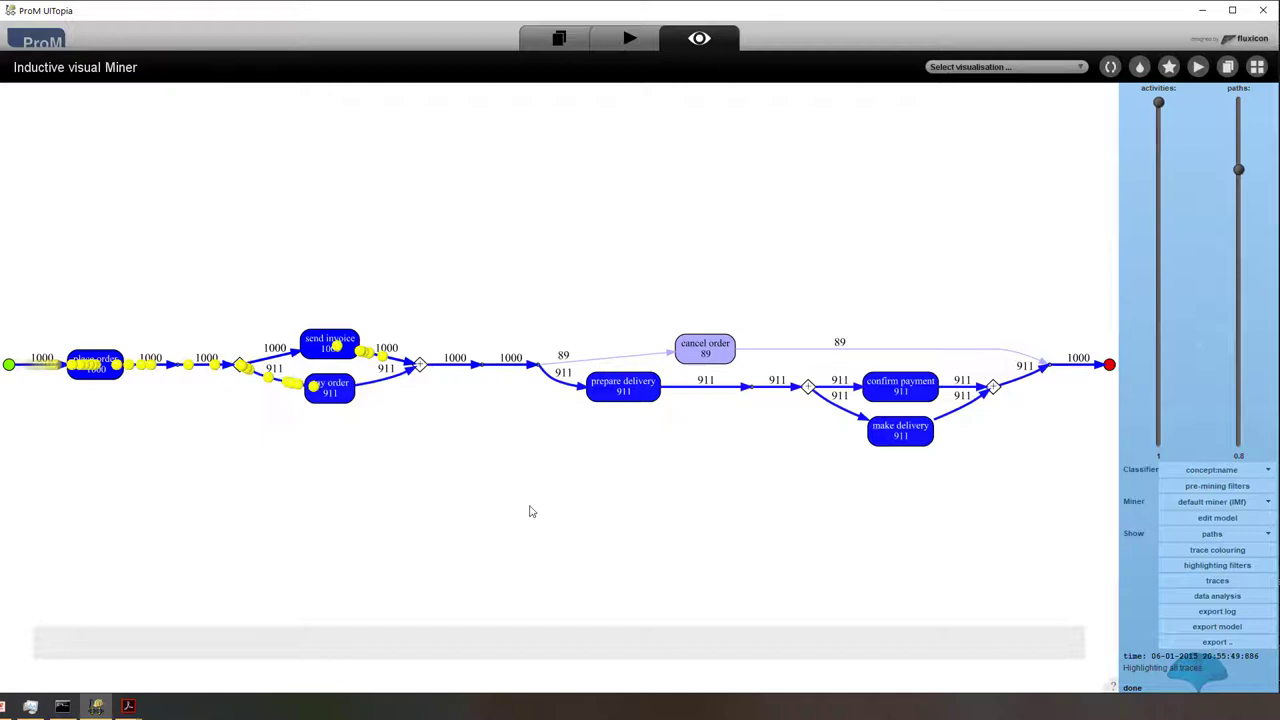
Raise the paths slider to 1, revealing the 89-case branch around pay order.
scroll(556, 386, "up", 3)
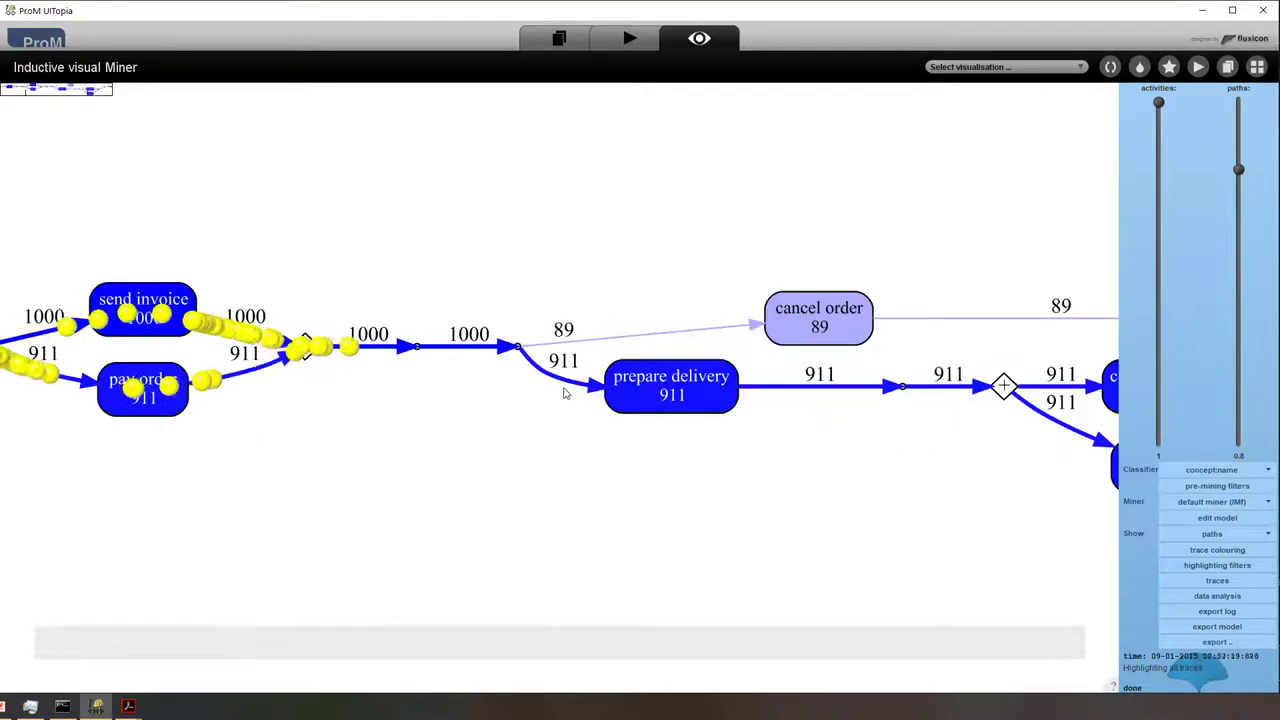
left_click_drag(480, 429, 475, 394)
left_click_drag(923, 394, 443, 400)
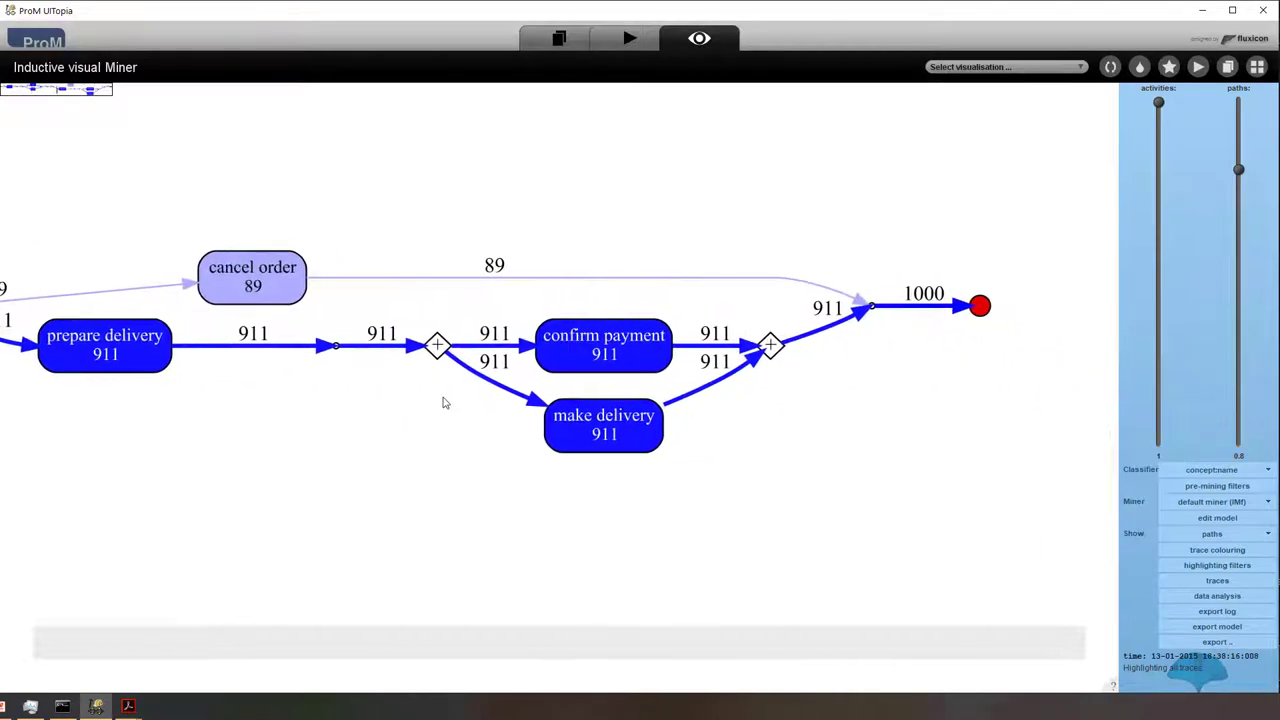
left_click(396, 640)
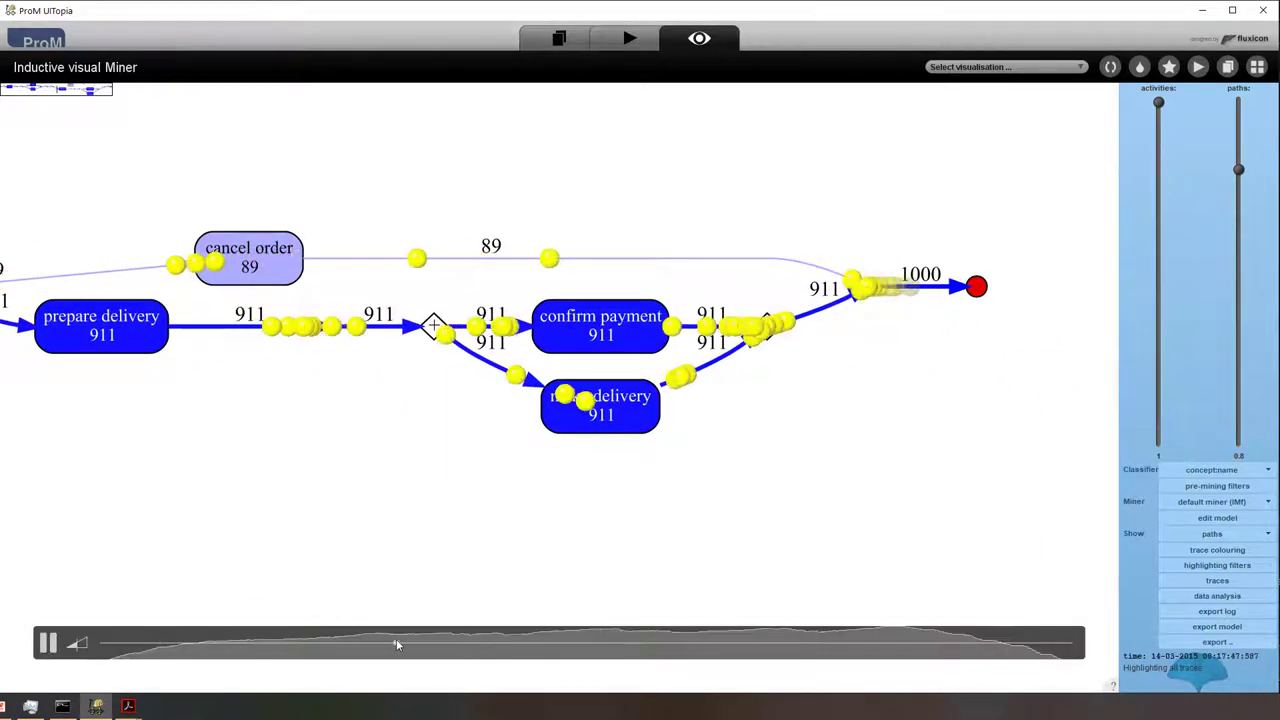
left_click(1240, 125)
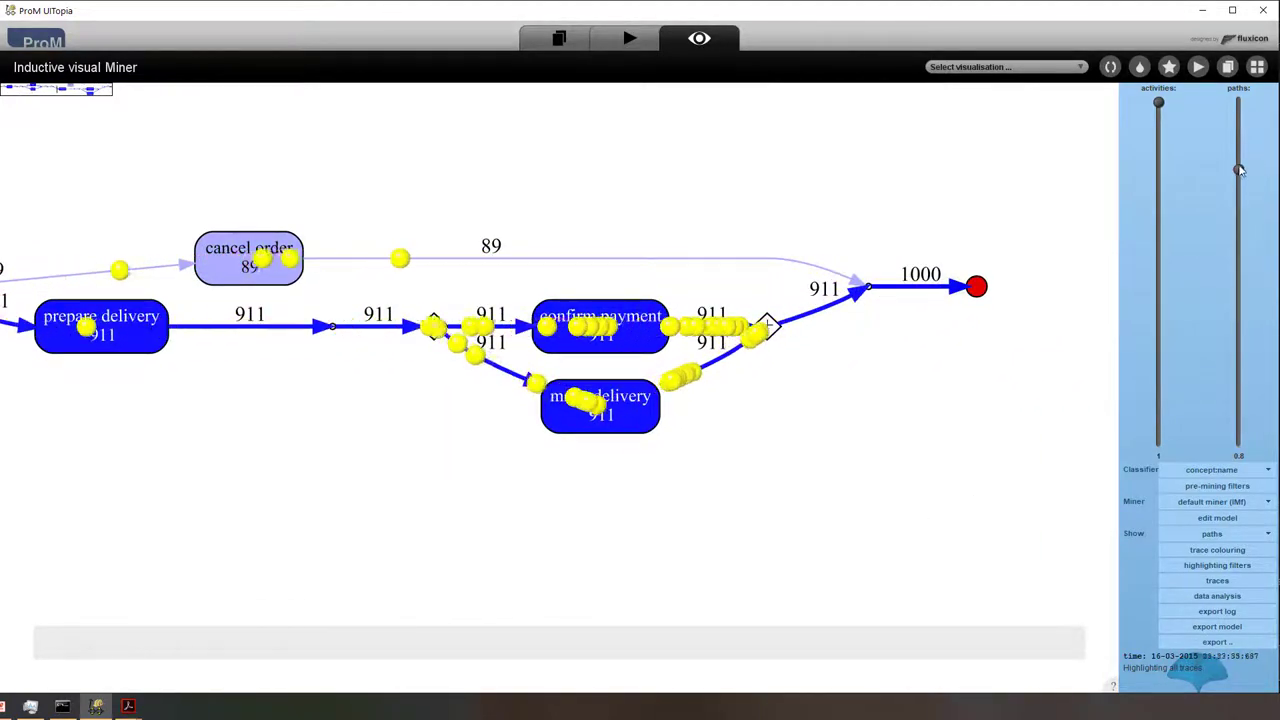
left_click(1245, 125)
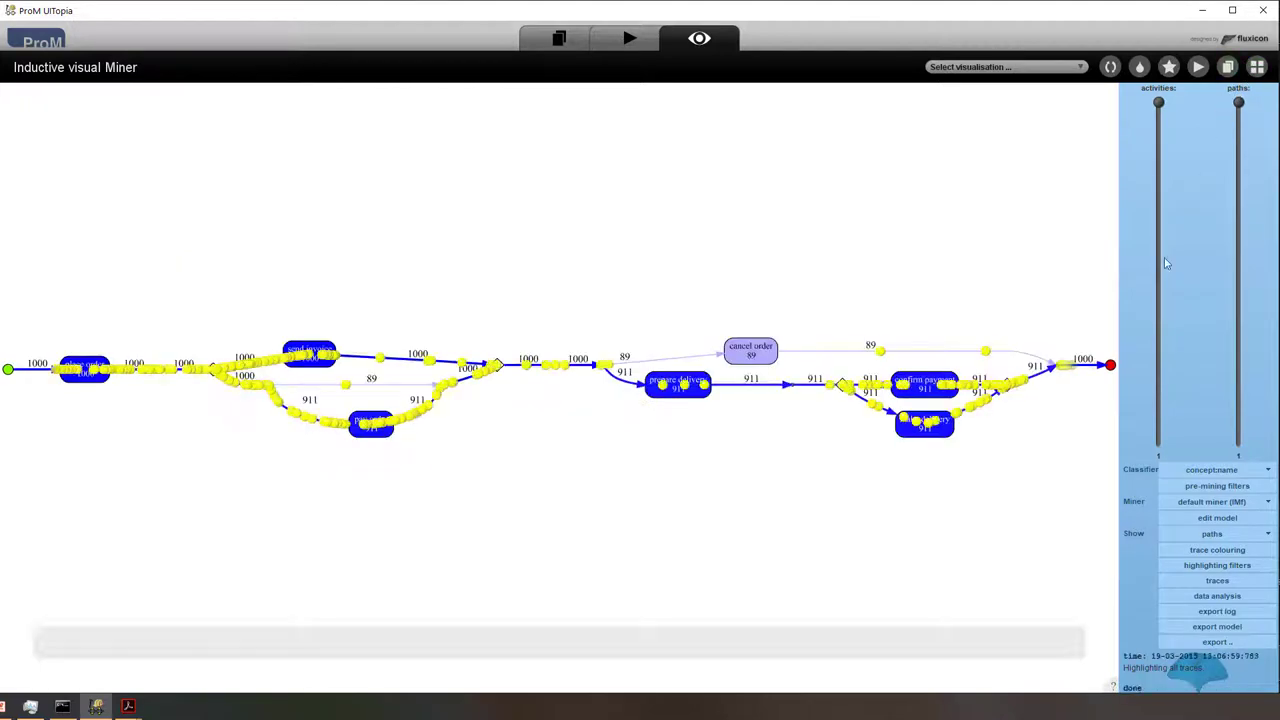
Briefly display paths with sojourn times, then switch the model back to plain paths.
left_click(1228, 534)
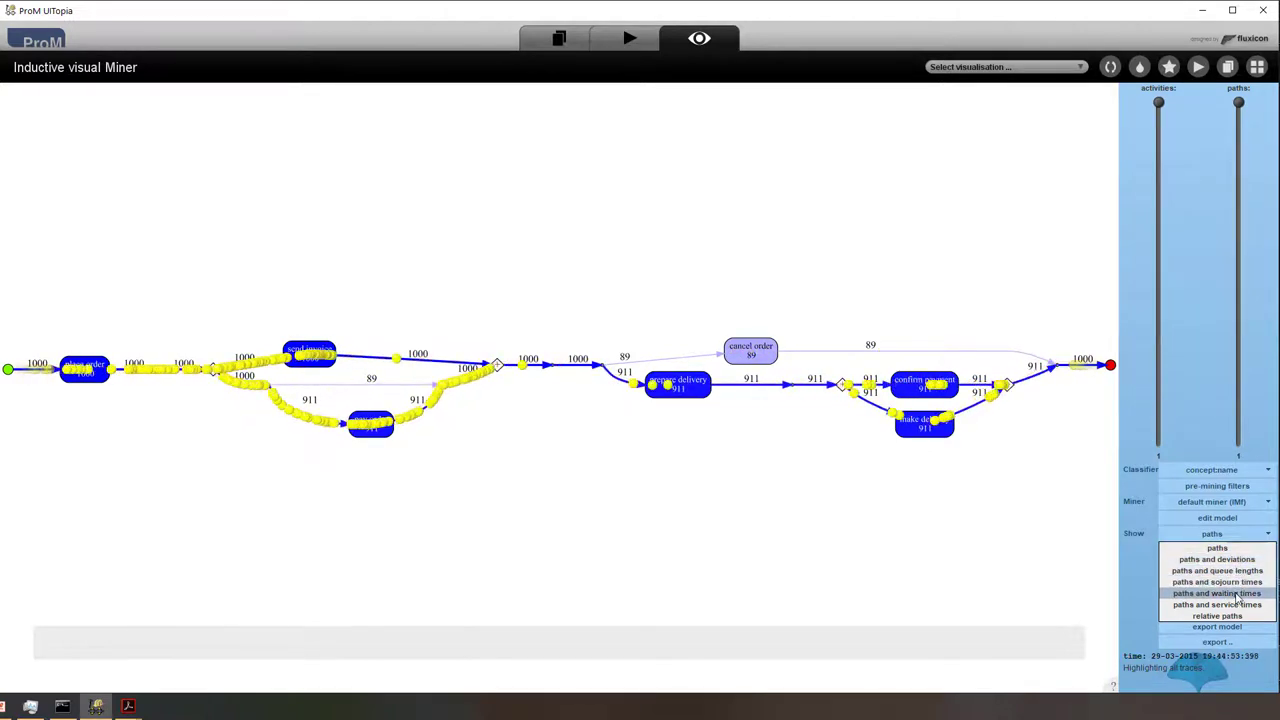
left_click(1234, 583)
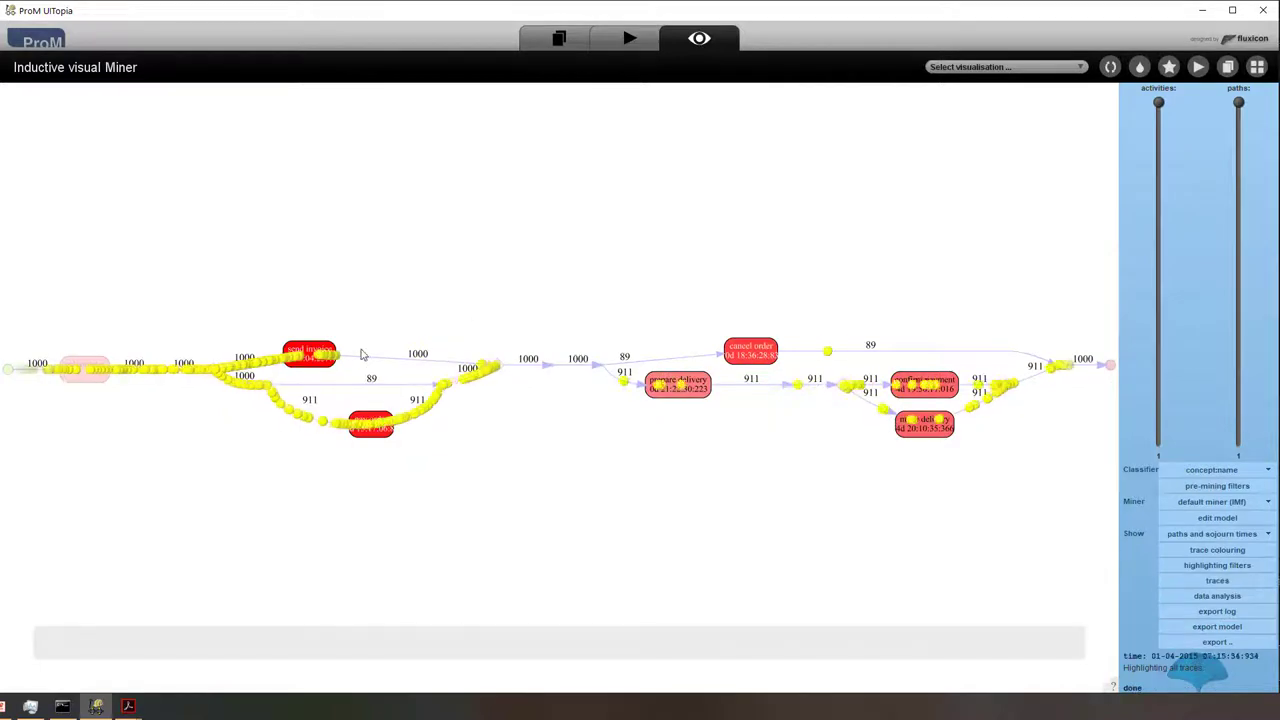
scroll(370, 375, "up", 5)
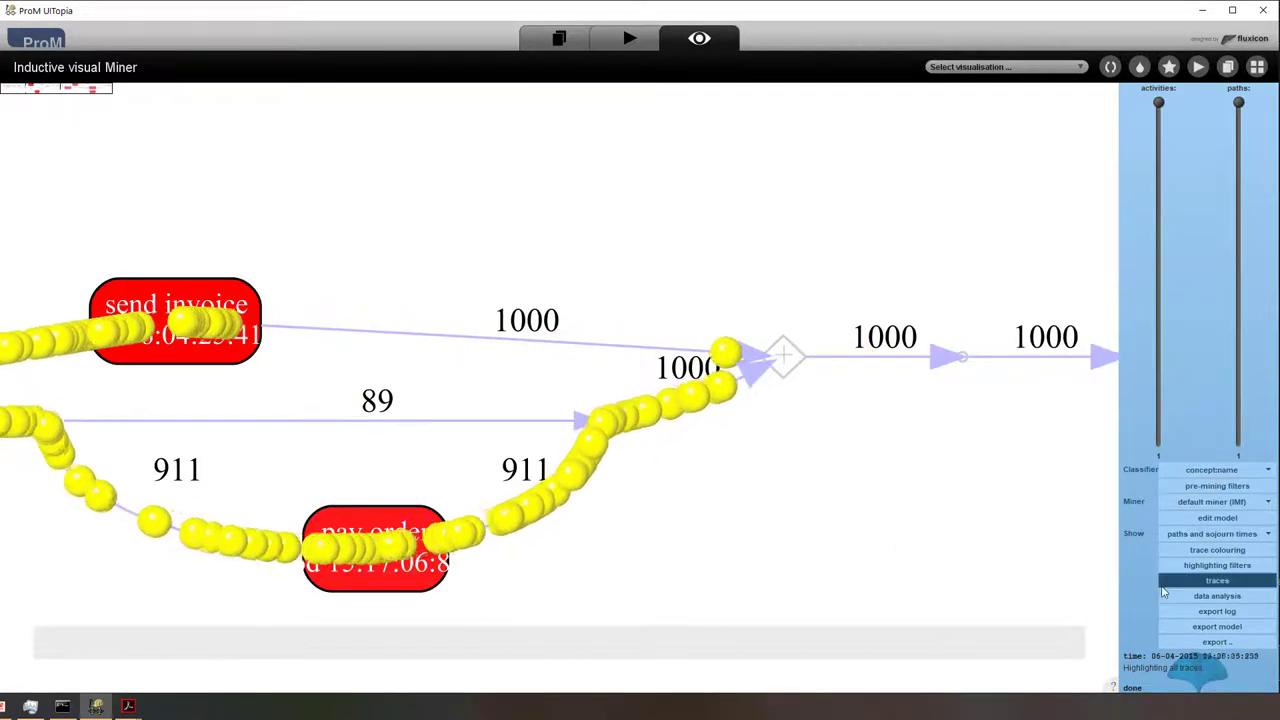
left_click(1205, 534)
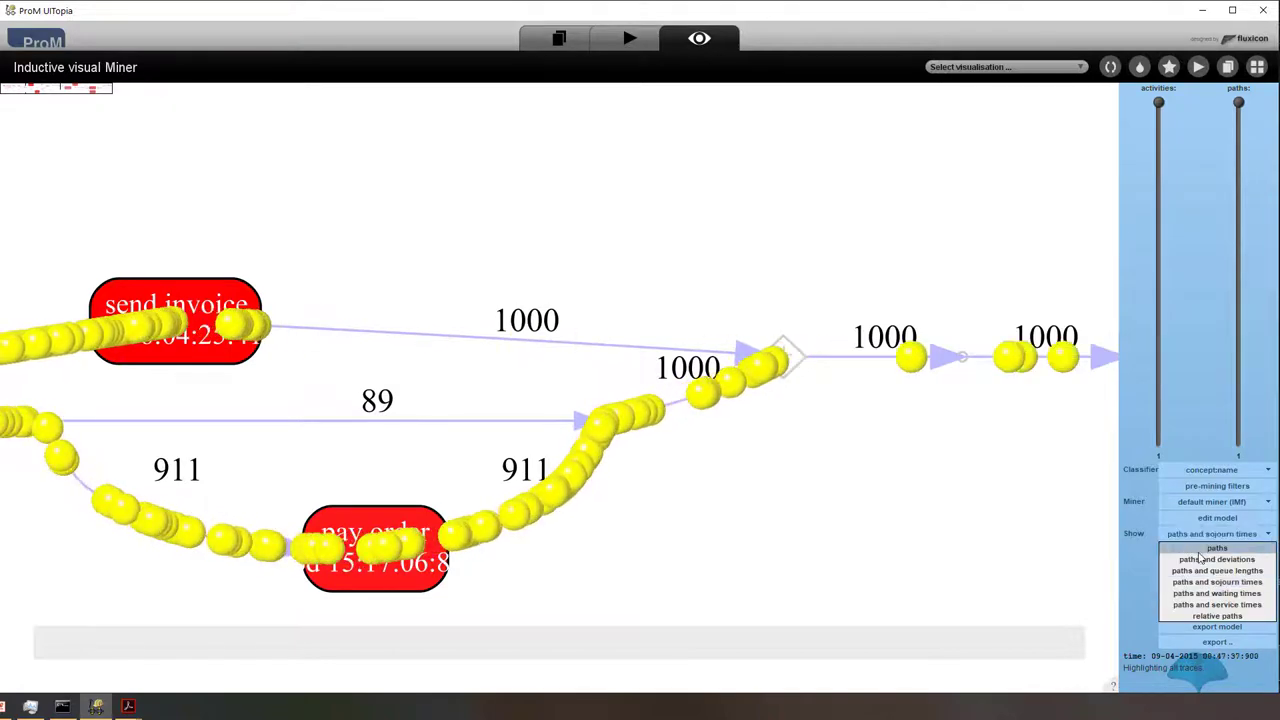
left_click(1217, 548)
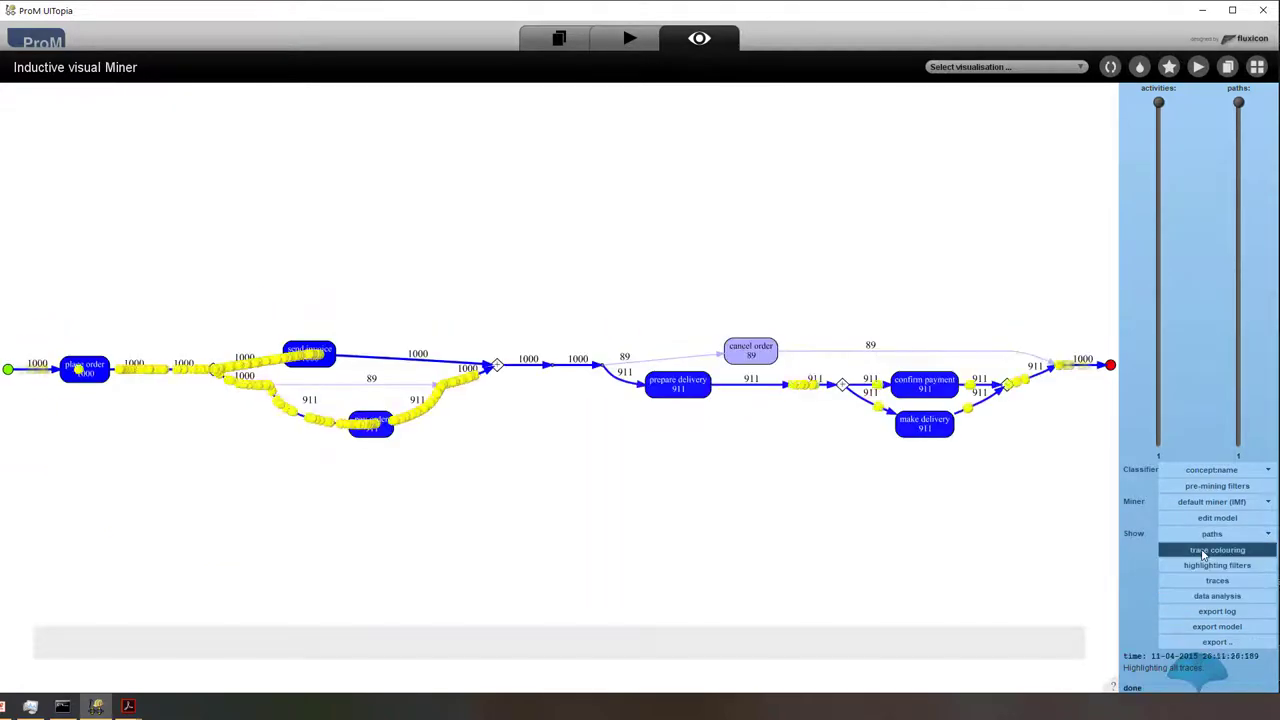
Export the model as an Accepting Petri net and select it in the workspace.
left_click(1253, 628)
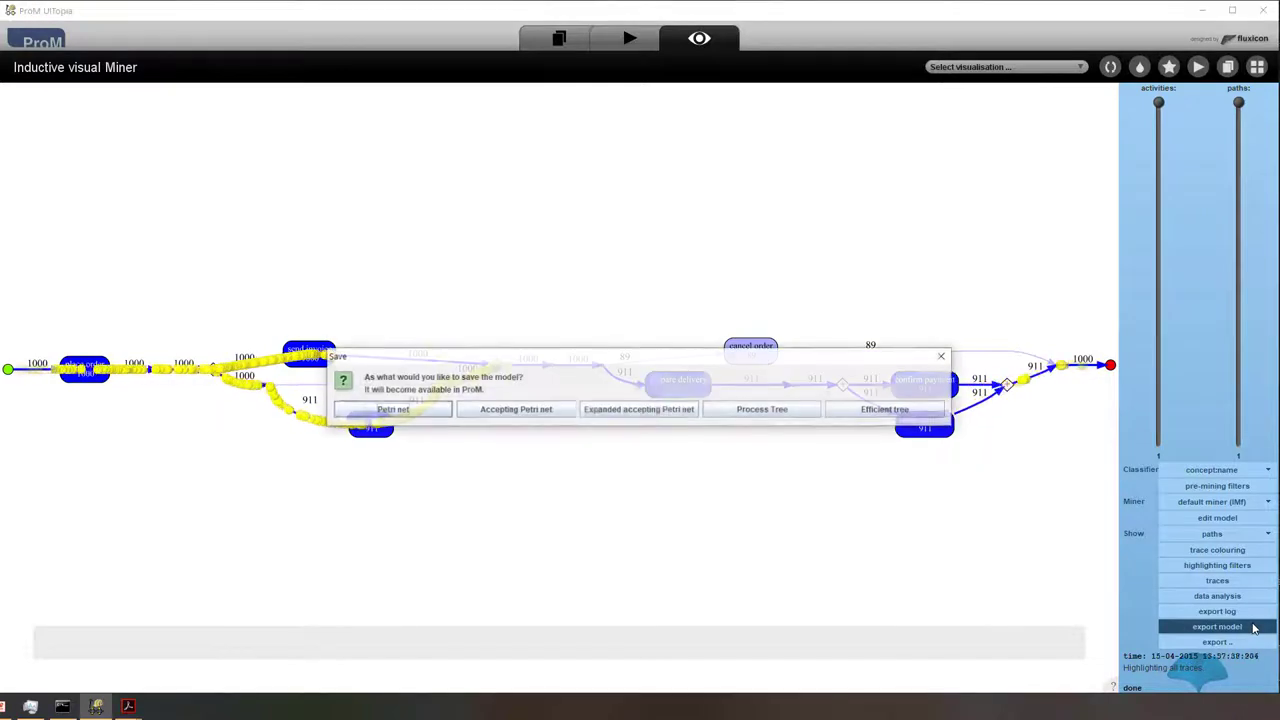
left_click(543, 414)
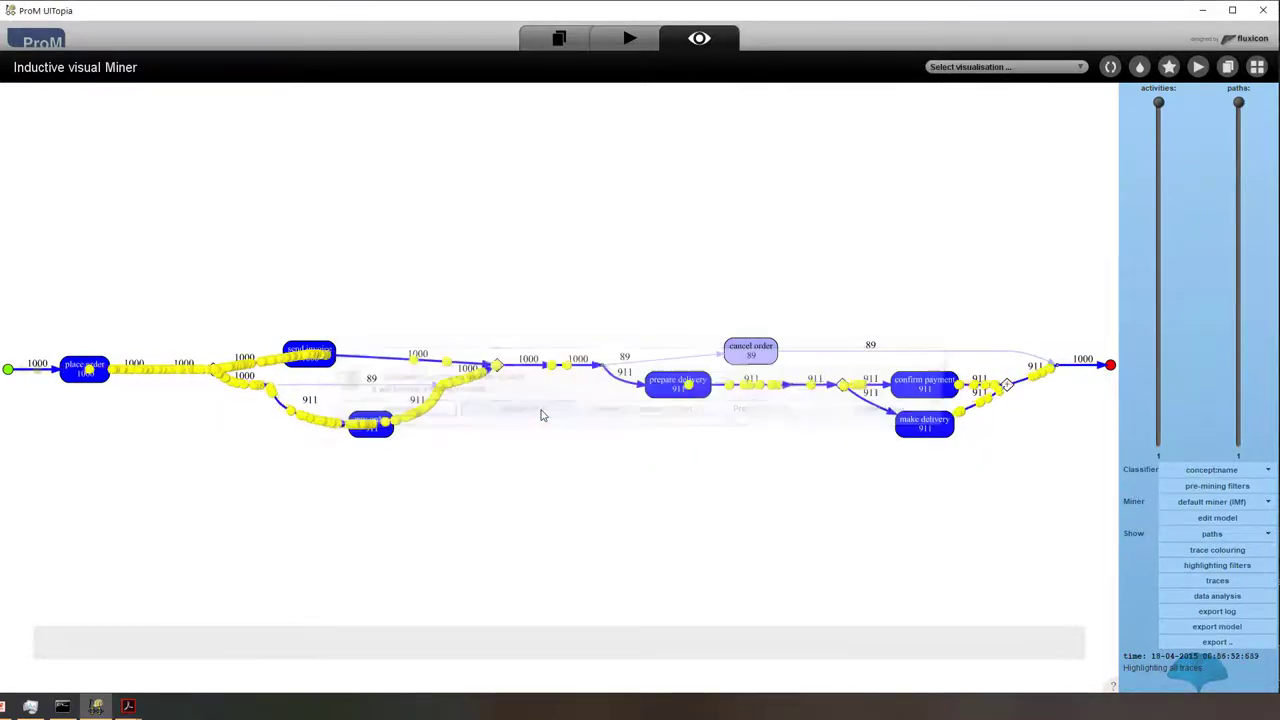
left_click(560, 38)
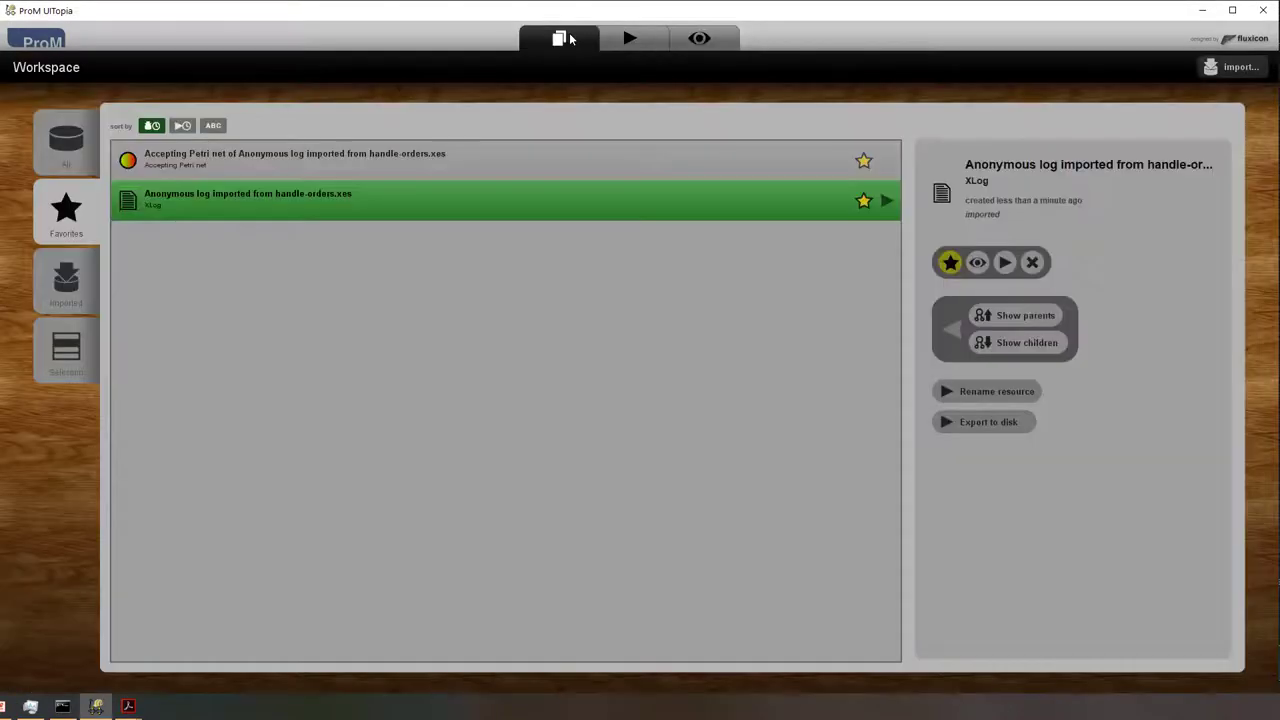
left_click(531, 166)
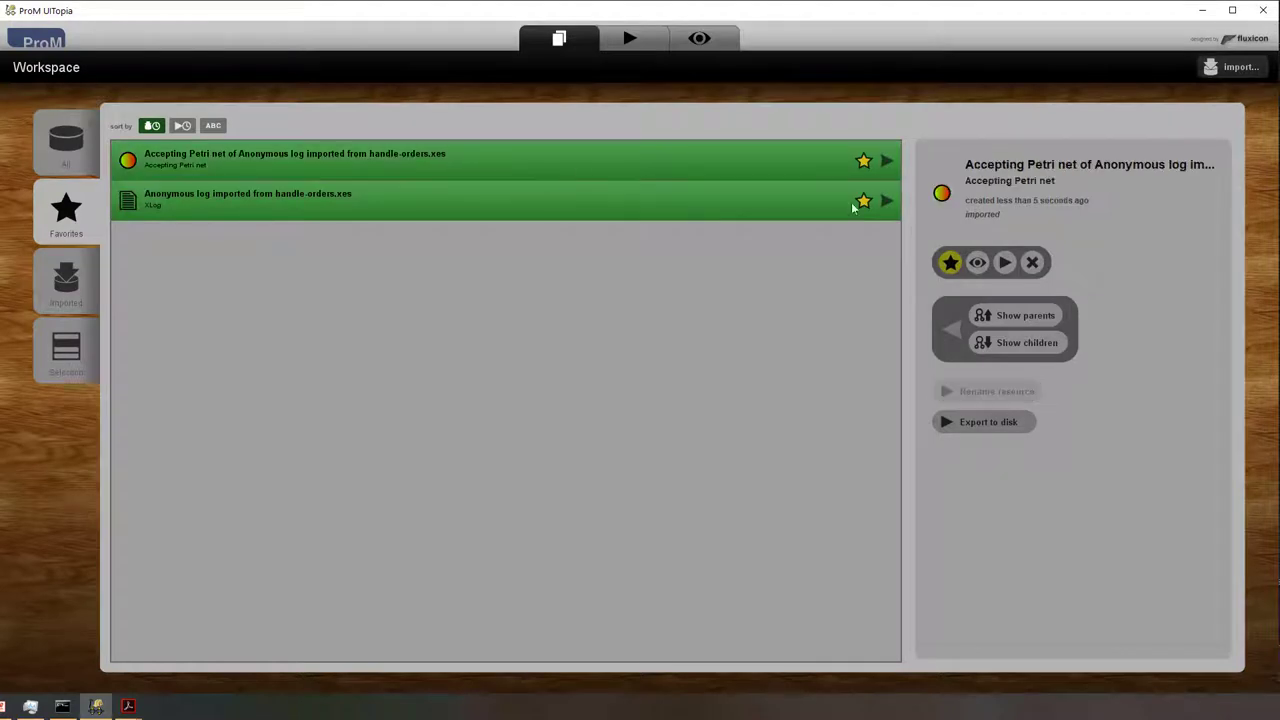
Start Interactive Performance Spectrum, found by searching 'spe', on the net and log.
left_click(1005, 262)
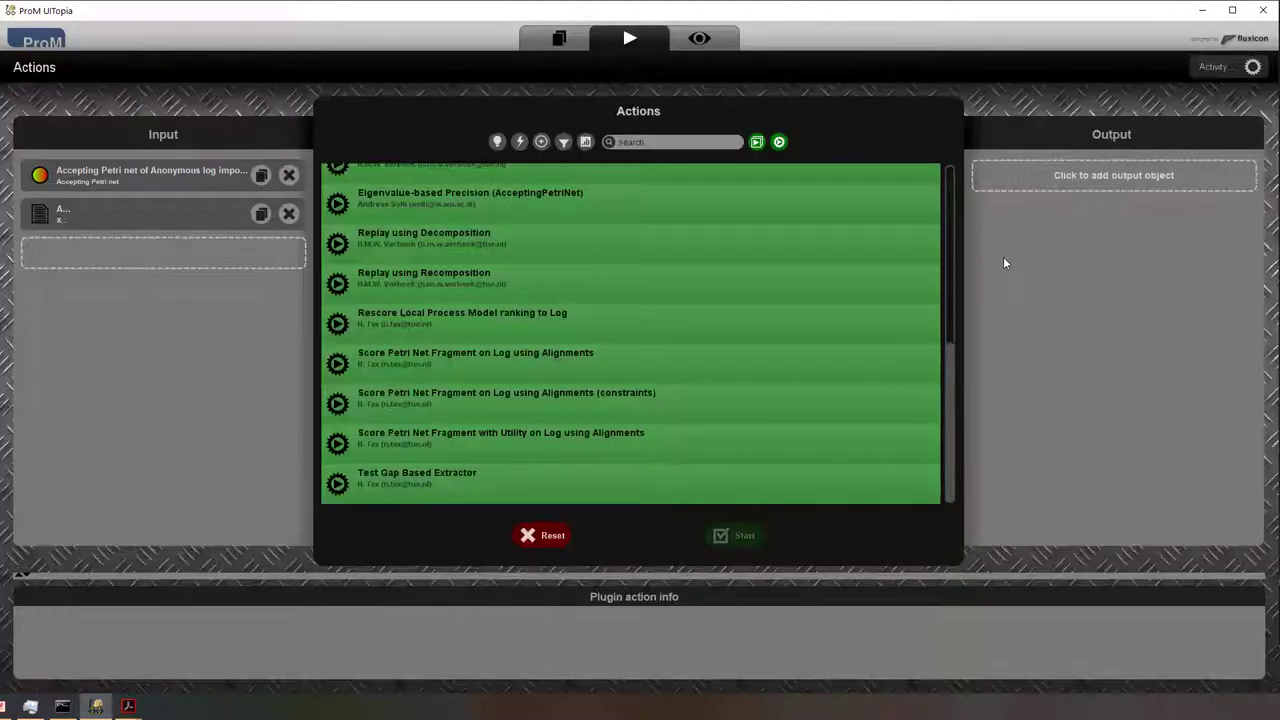
left_click(676, 141)
type("s")
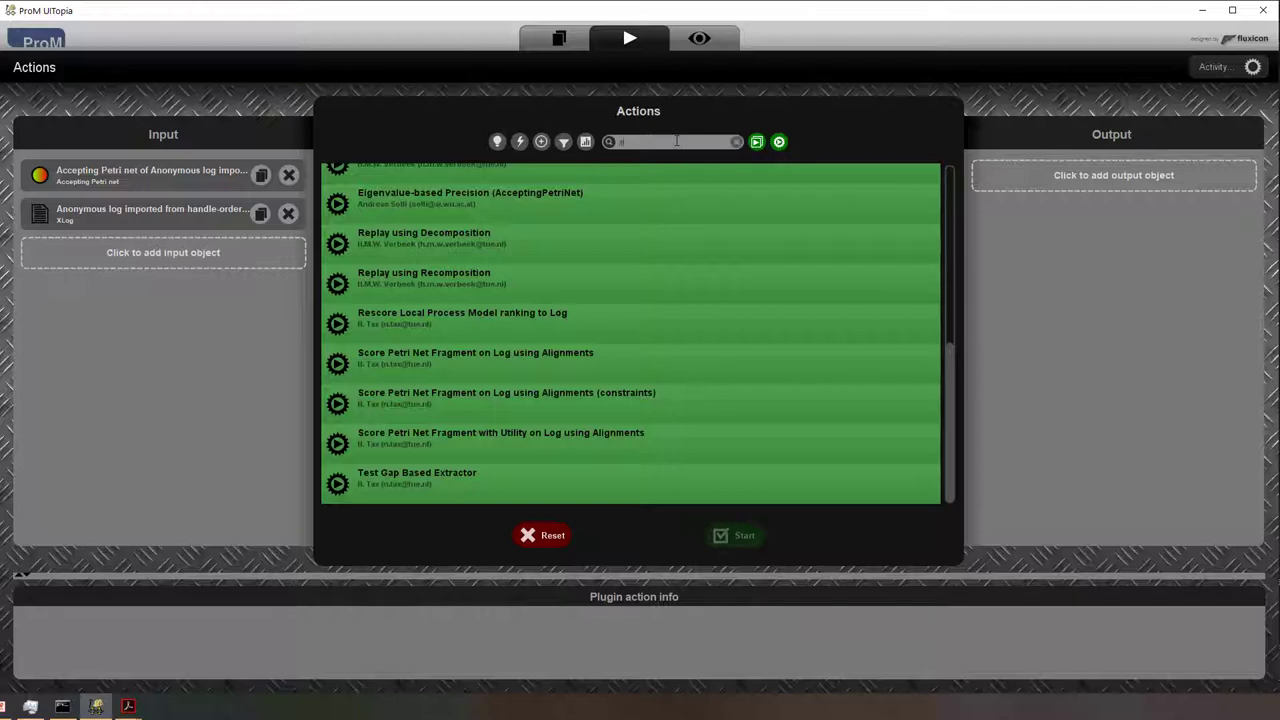
type("pec")
left_click(635, 178)
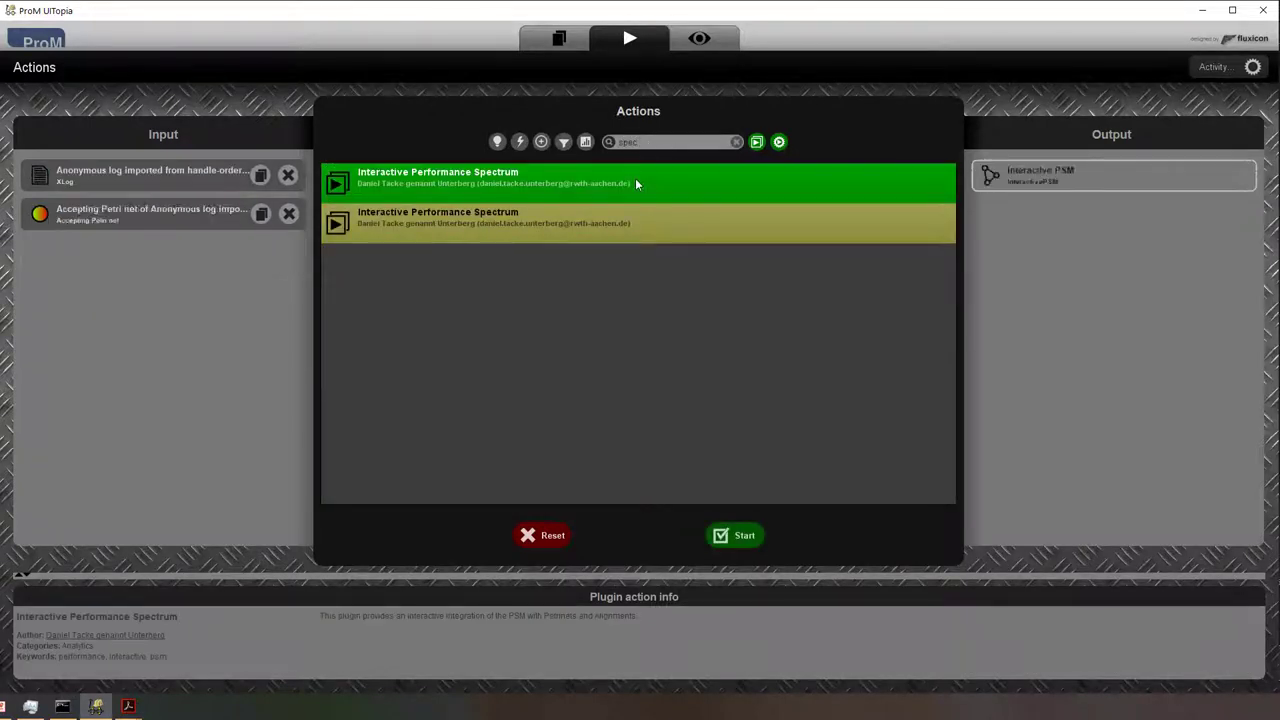
left_click(746, 536)
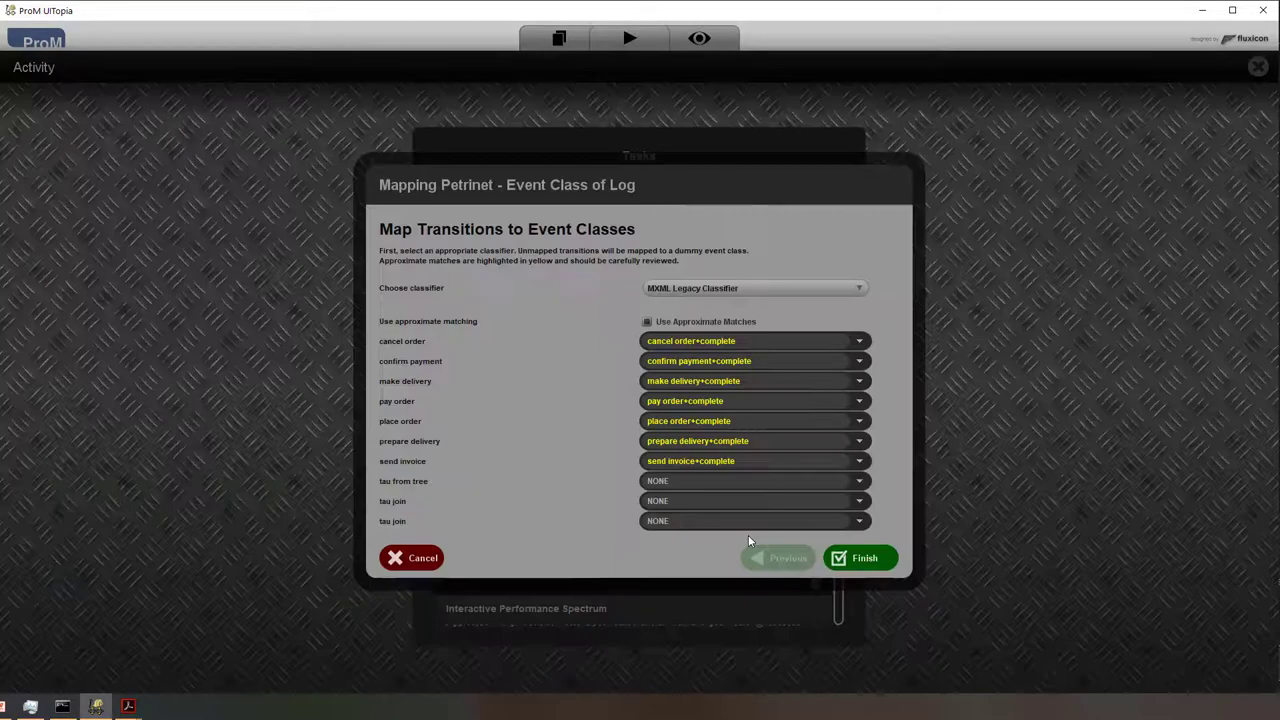
Map transitions with the Event Name classifier and finish the replay wizard.
left_click(741, 290)
left_click(736, 315)
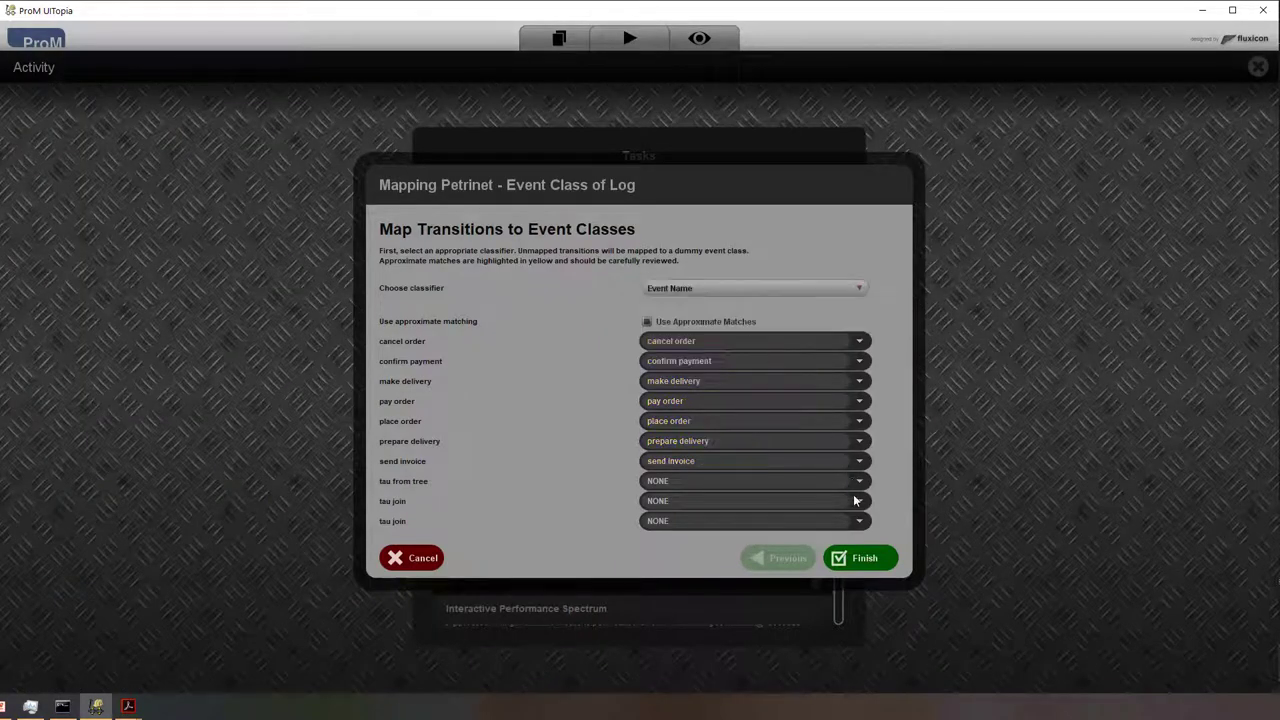
left_click(865, 558)
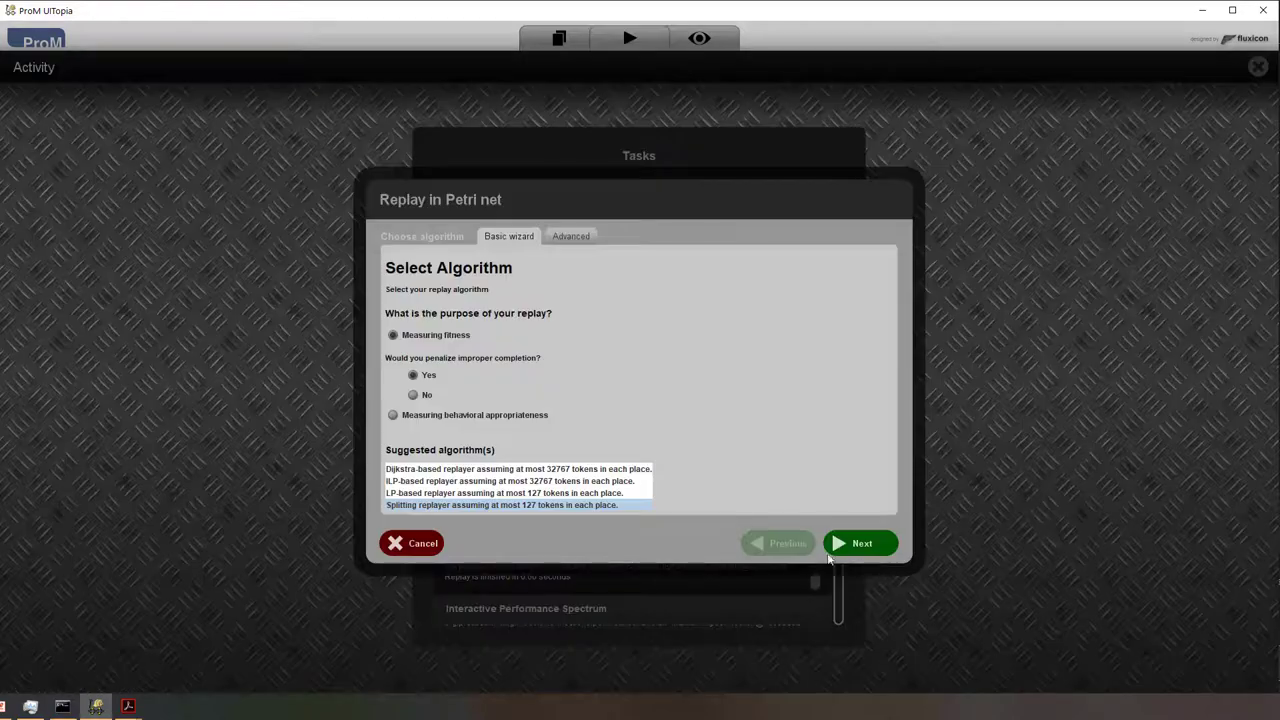
left_click(856, 543)
left_click(868, 594)
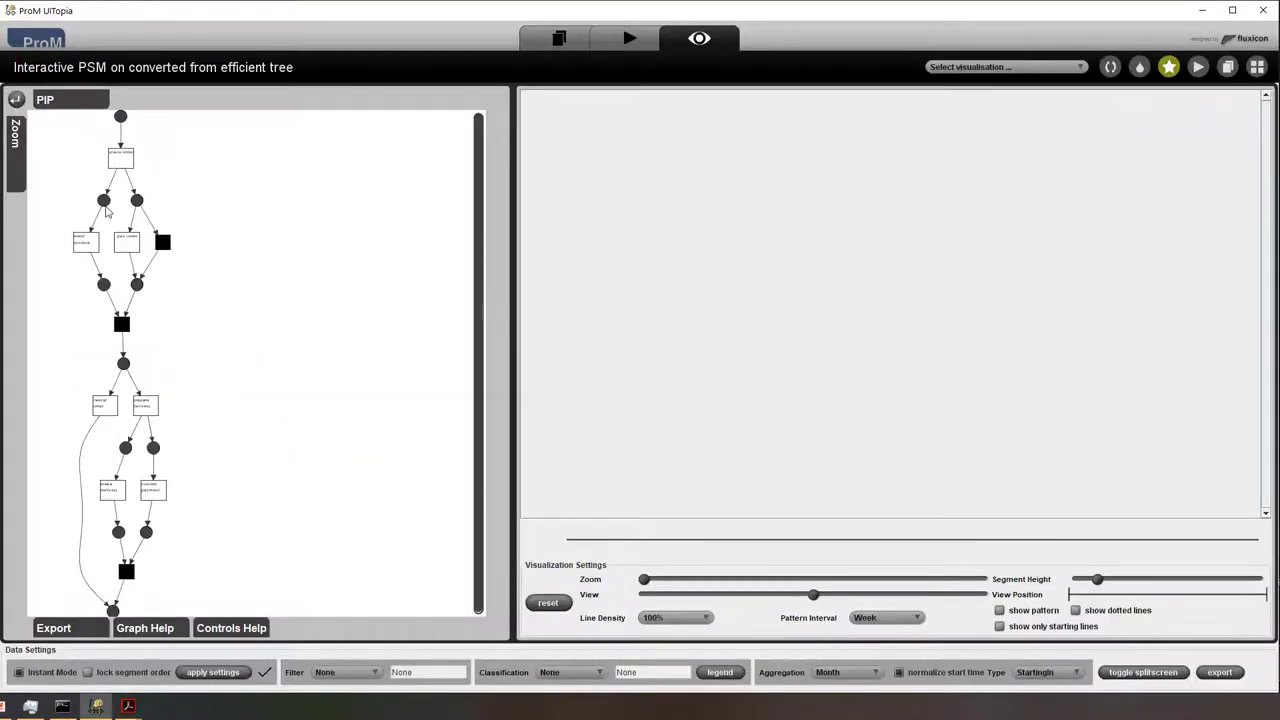
Show the segments of both places after place order as individual lines.
right_click(104, 201)
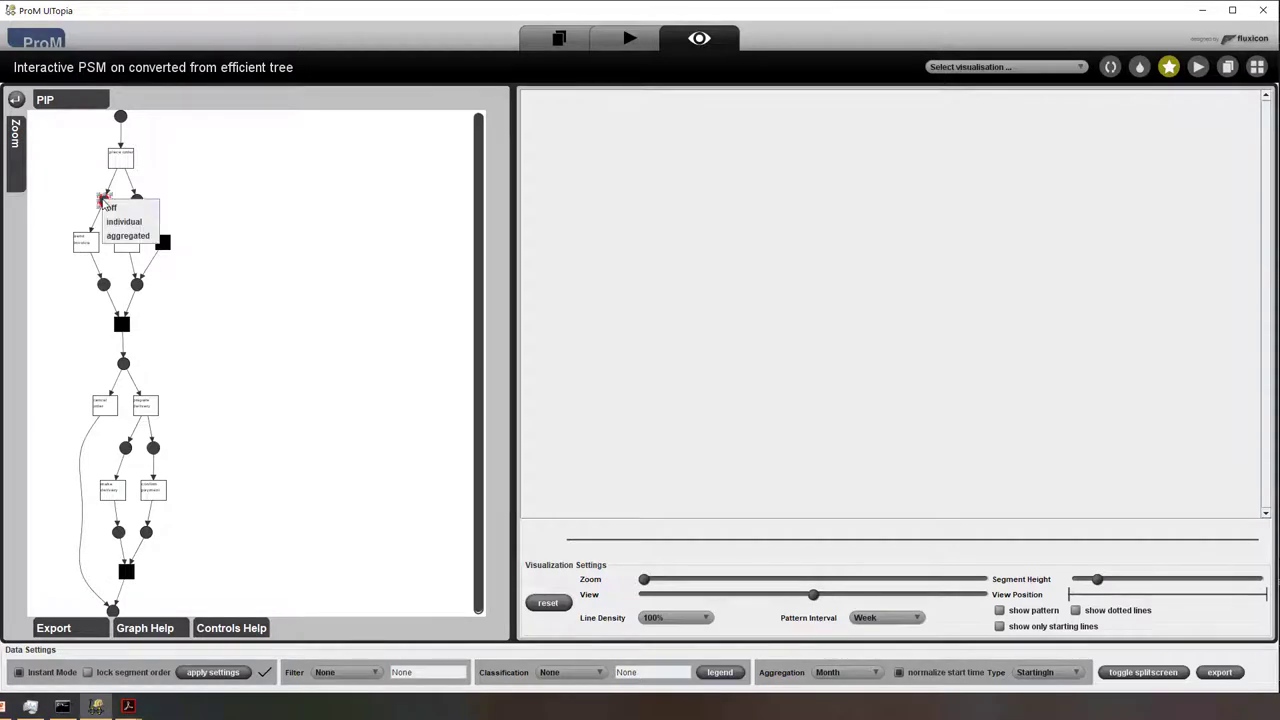
left_click(128, 230)
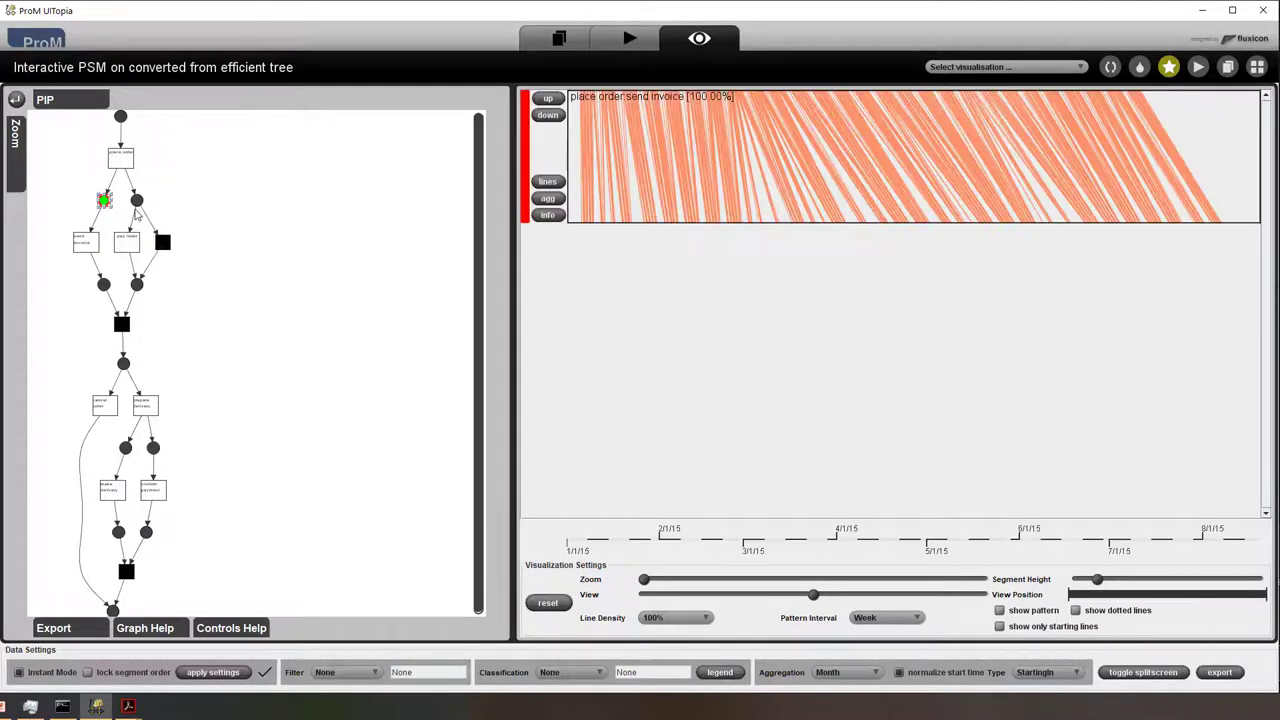
right_click(137, 201)
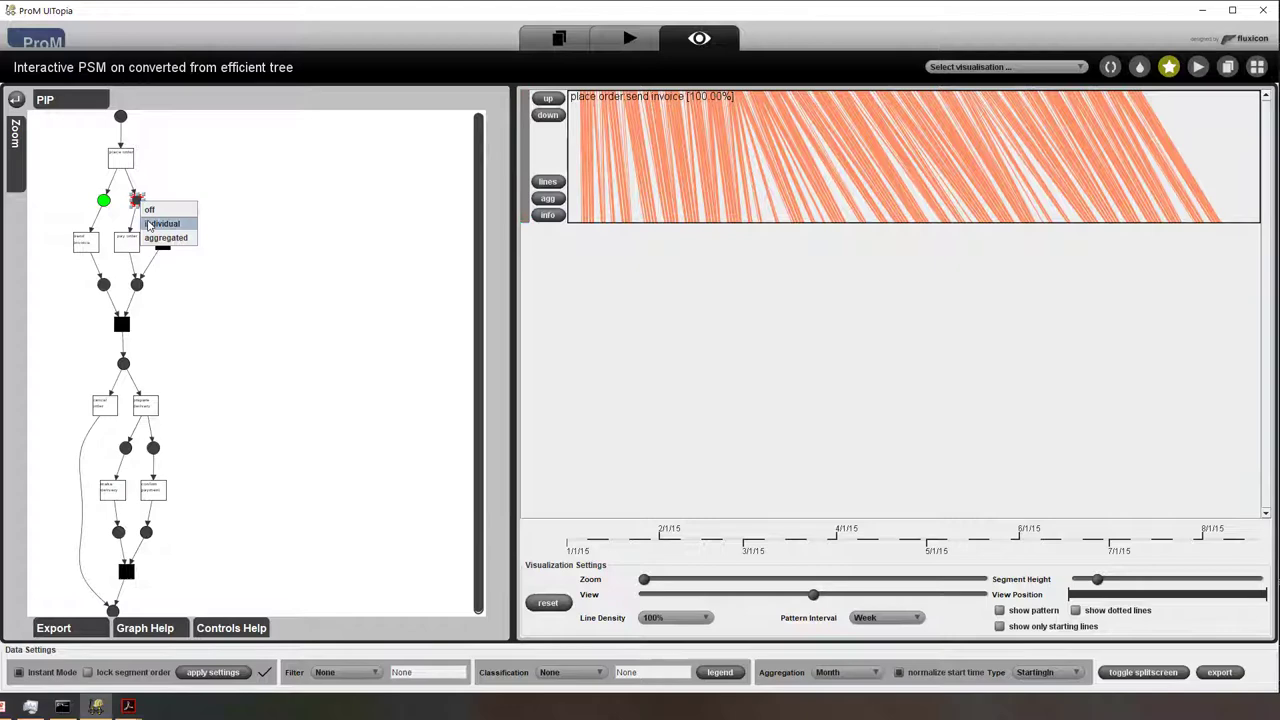
left_click(160, 223)
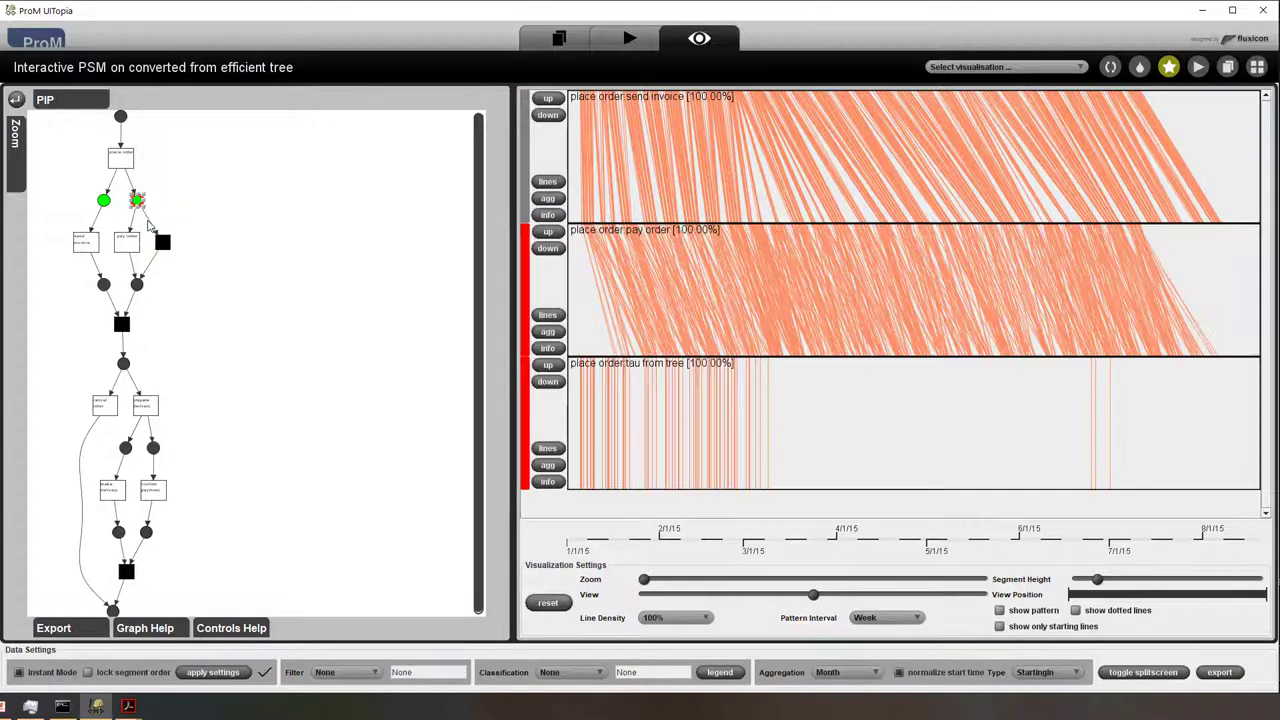
left_click(600, 673)
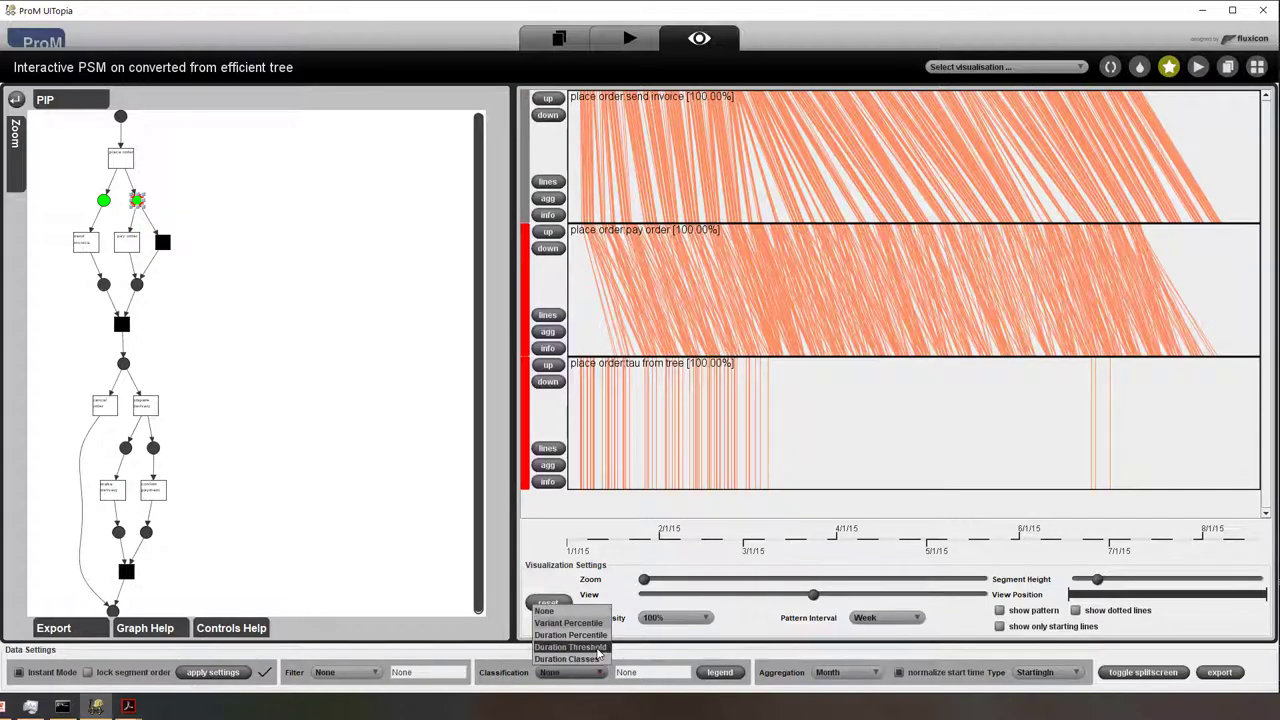
Split traces into 4 duration classes, aggregate the send invoice, pay order and tau segments into bars, and enlarge the net.
left_click(598, 660)
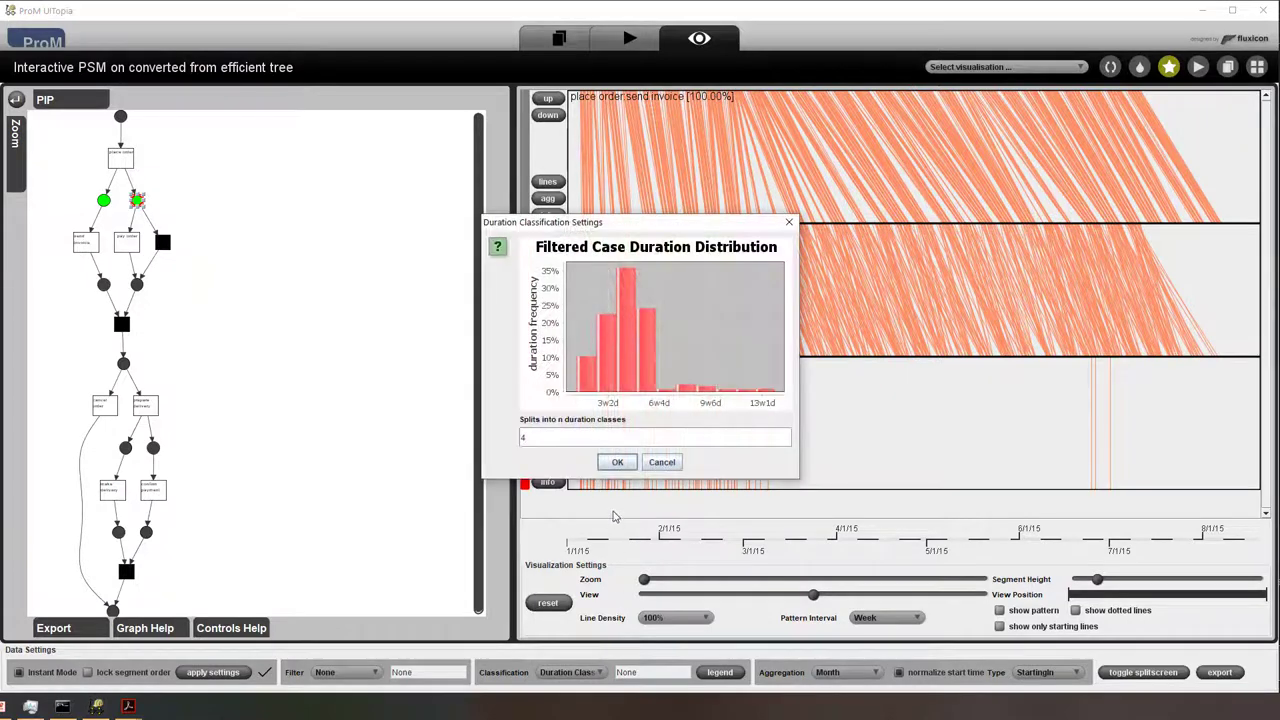
left_click(618, 462)
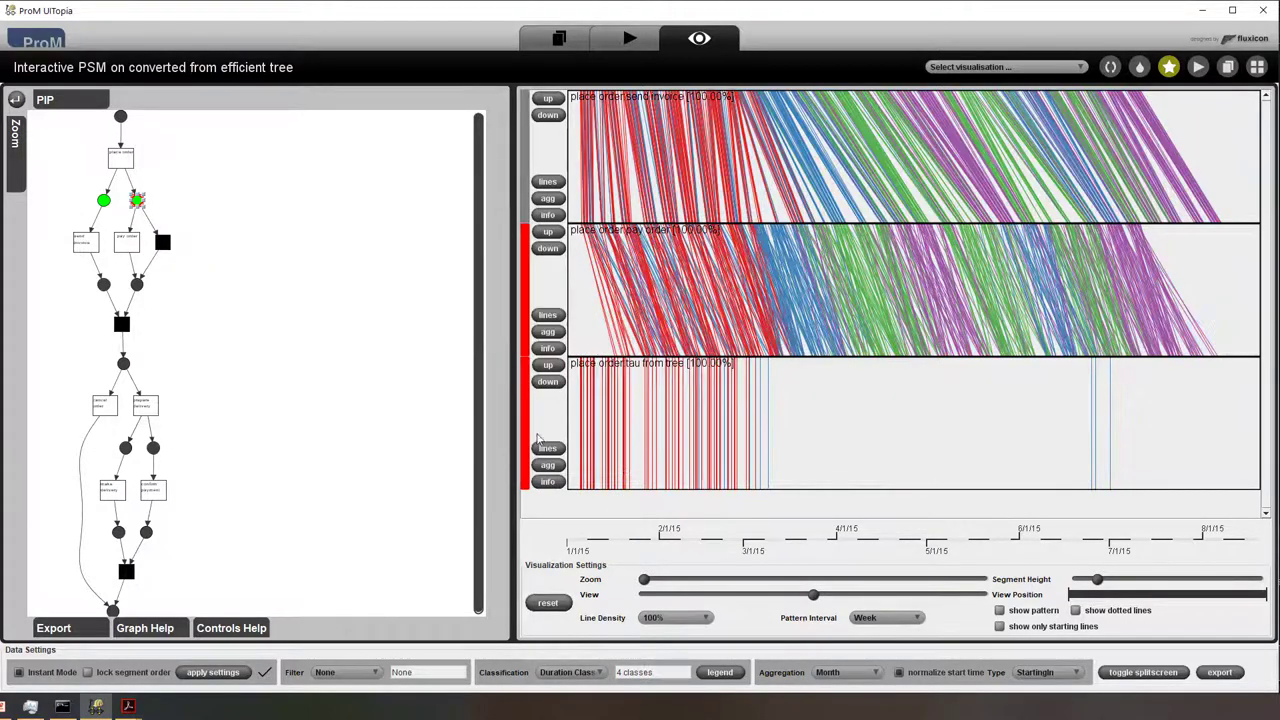
left_click(547, 198)
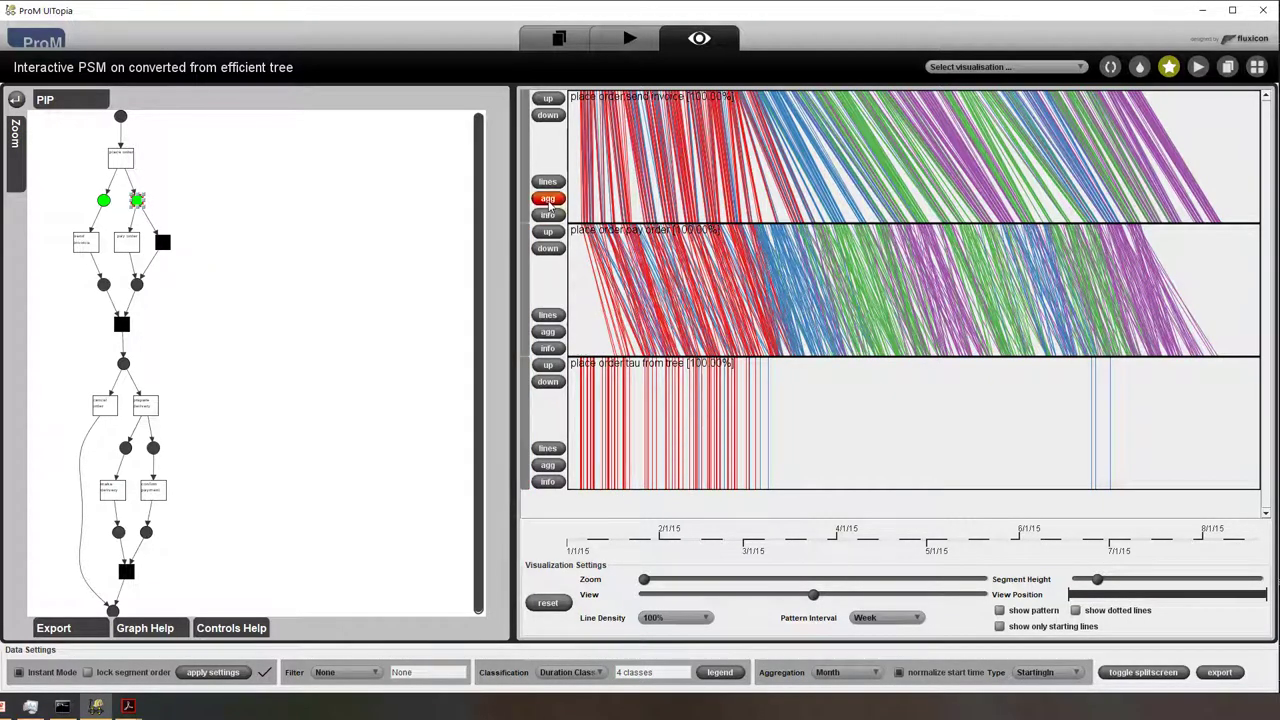
left_click(547, 331)
left_click(547, 465)
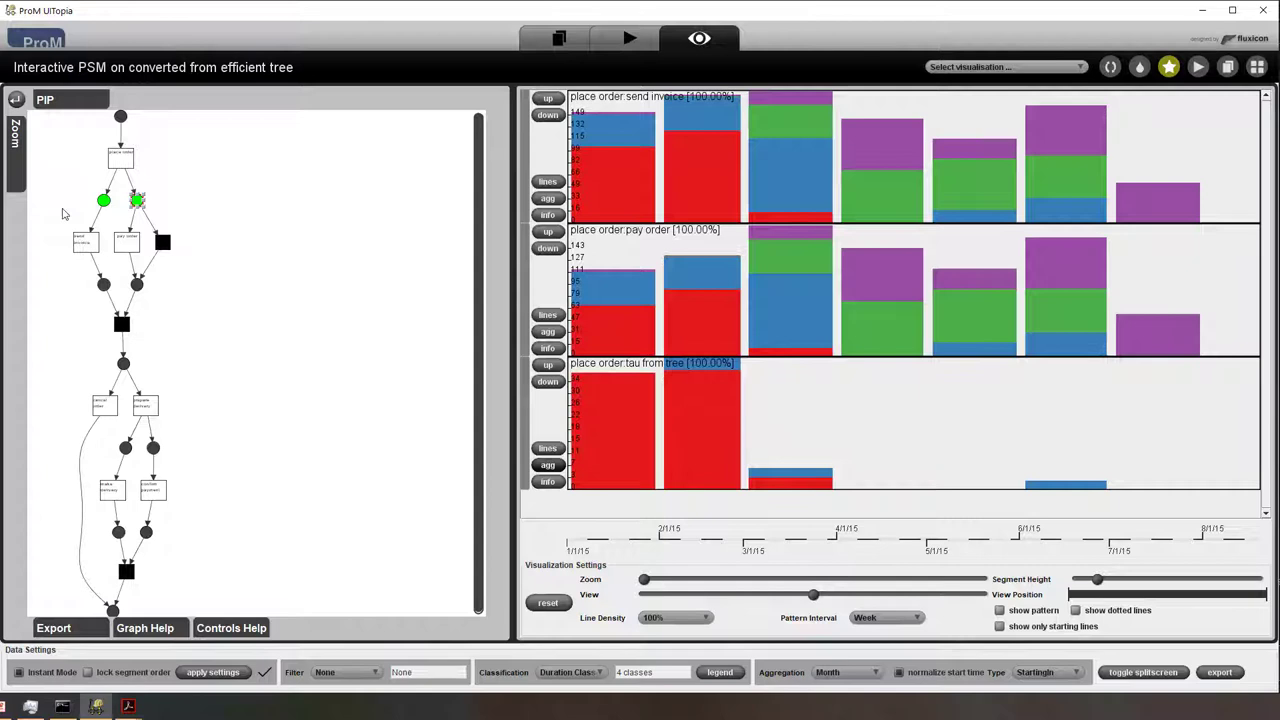
mouse_move(38, 178)
left_click_drag(52, 347, 52, 306)
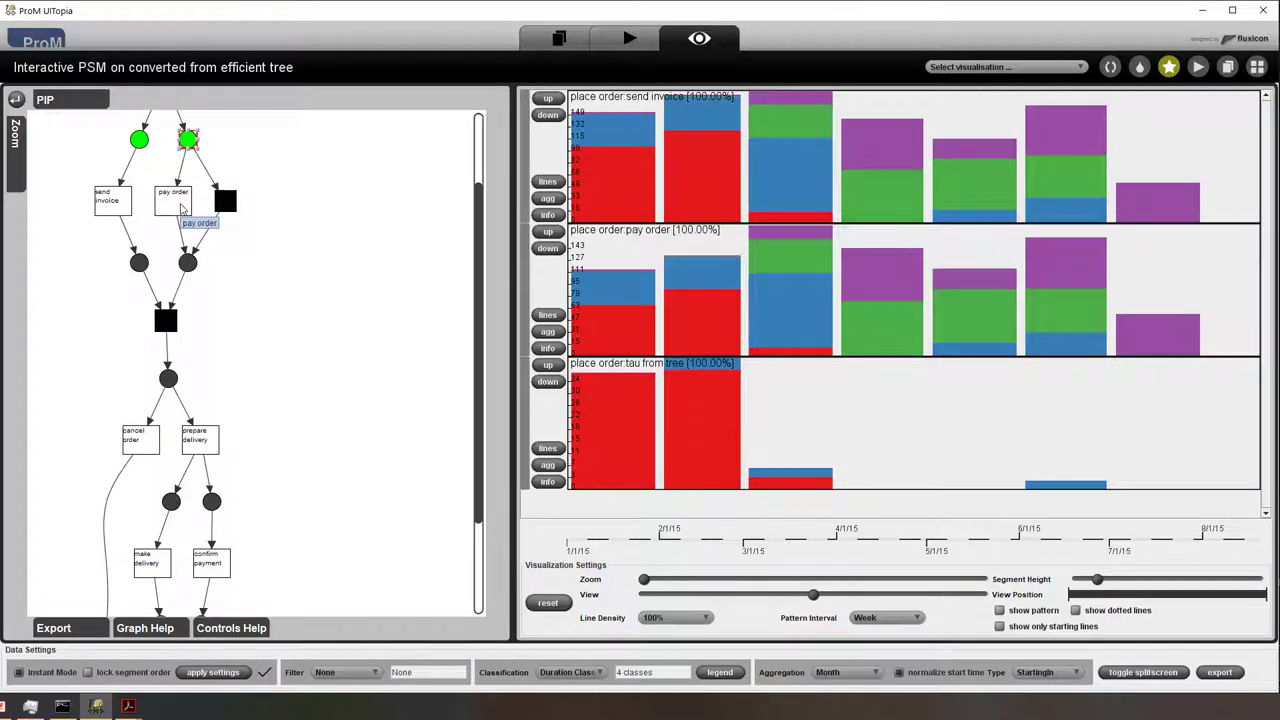
Create a measurement place with pay order as source and prepare delivery as target.
right_click(182, 208)
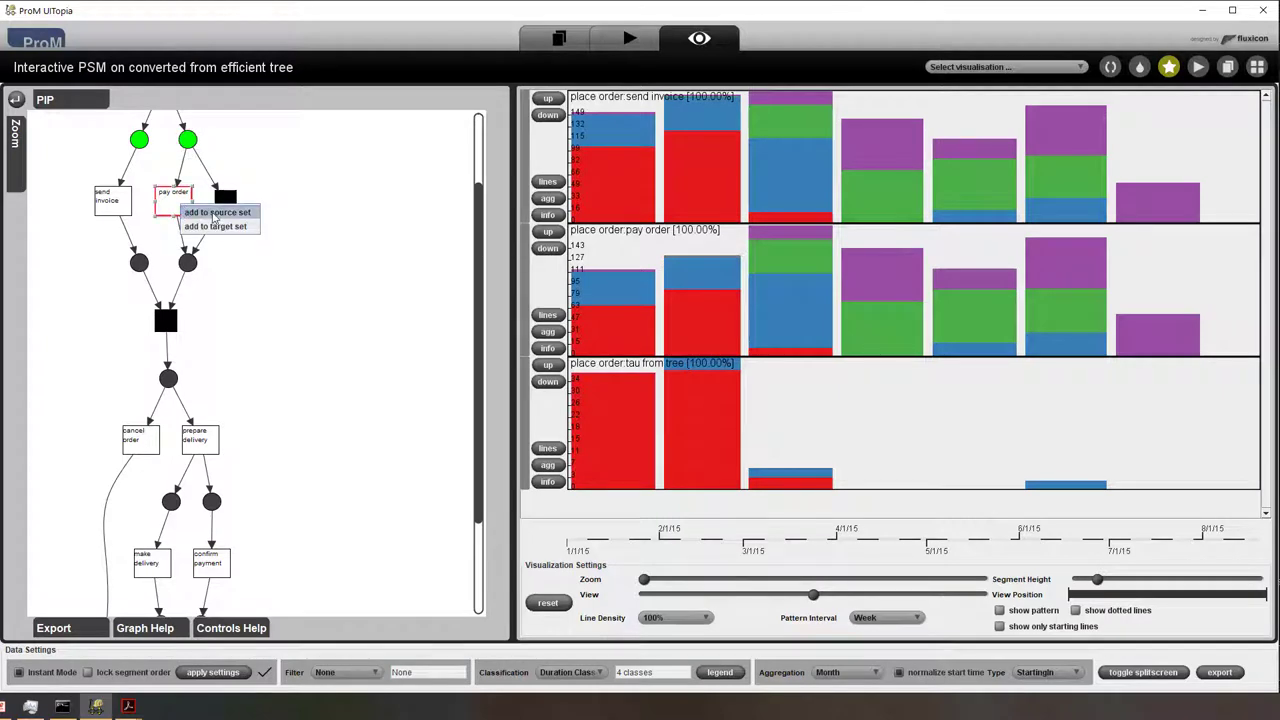
left_click(213, 213)
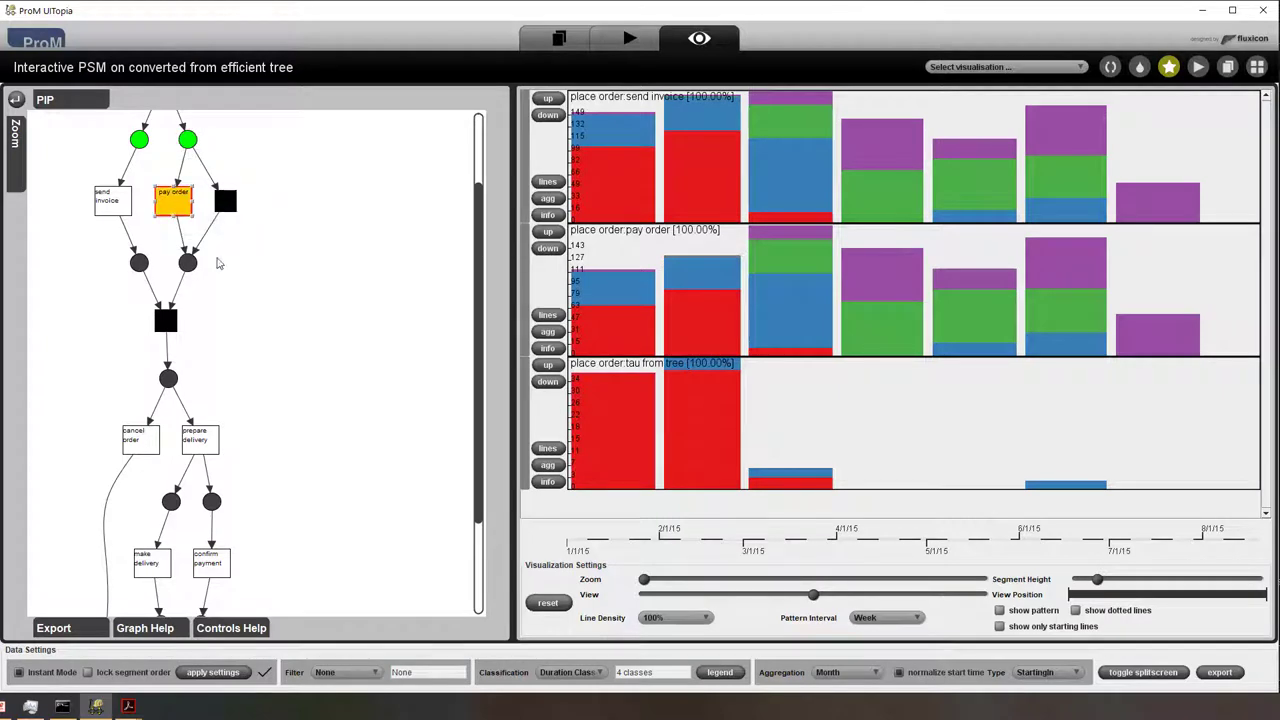
right_click(213, 447)
left_click(259, 468)
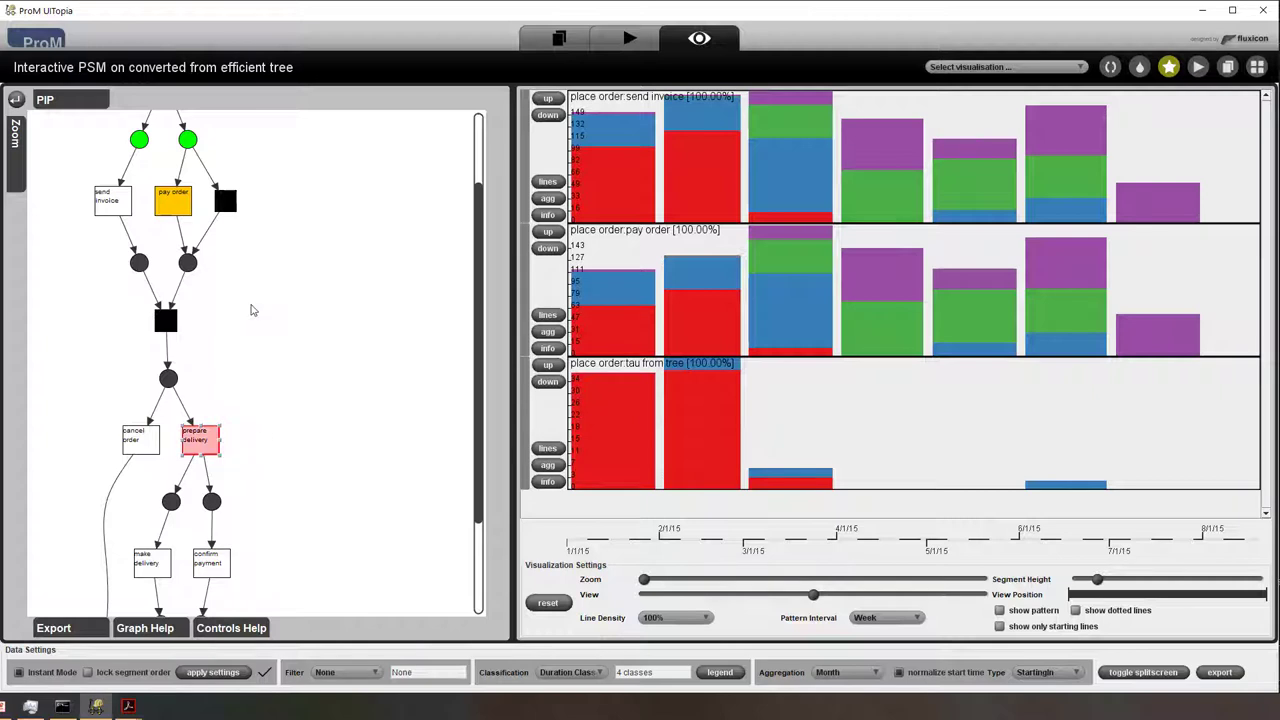
right_click(226, 284)
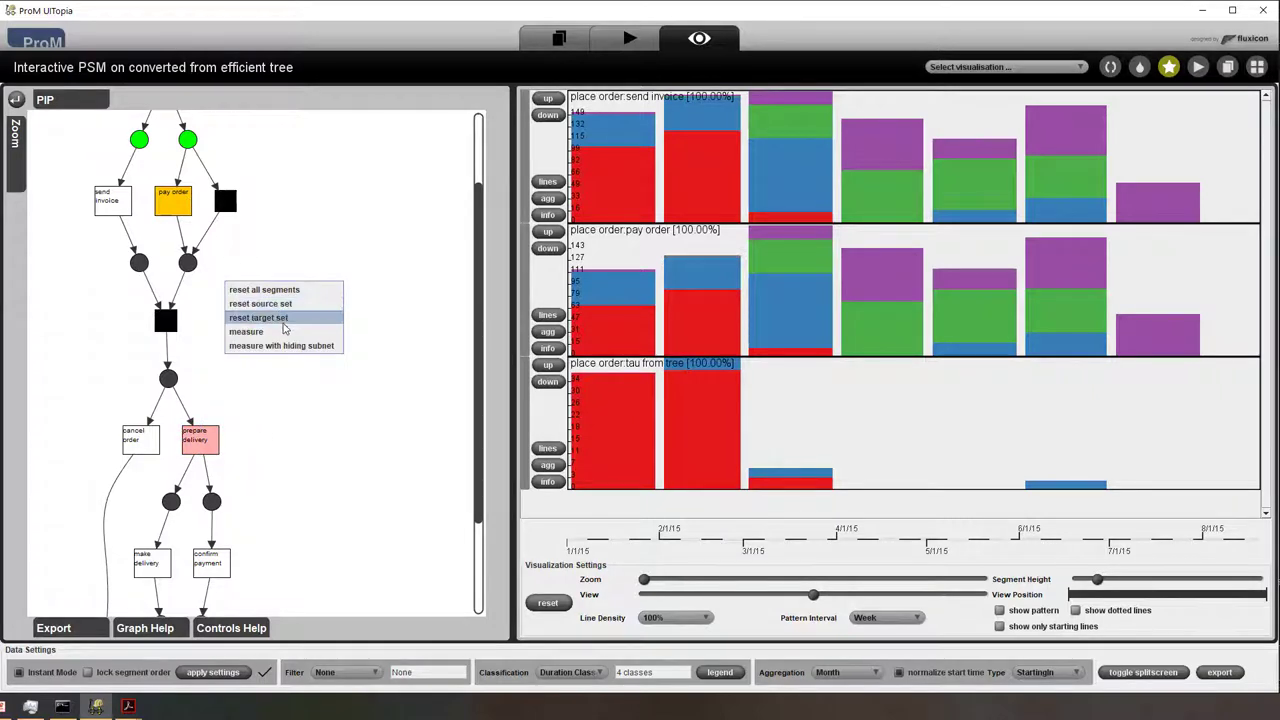
left_click(284, 331)
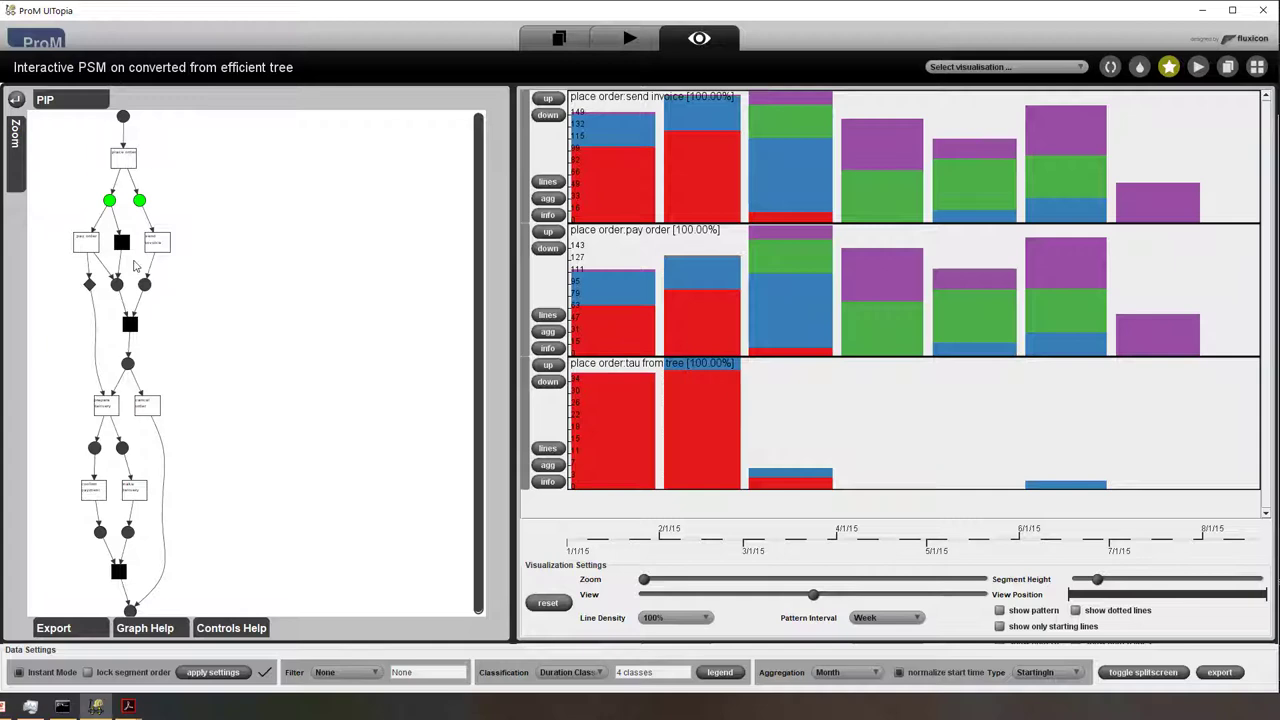
Show the pay order:prepare delivery segment as individual lines and move it to the top row.
right_click(89, 286)
left_click(112, 307)
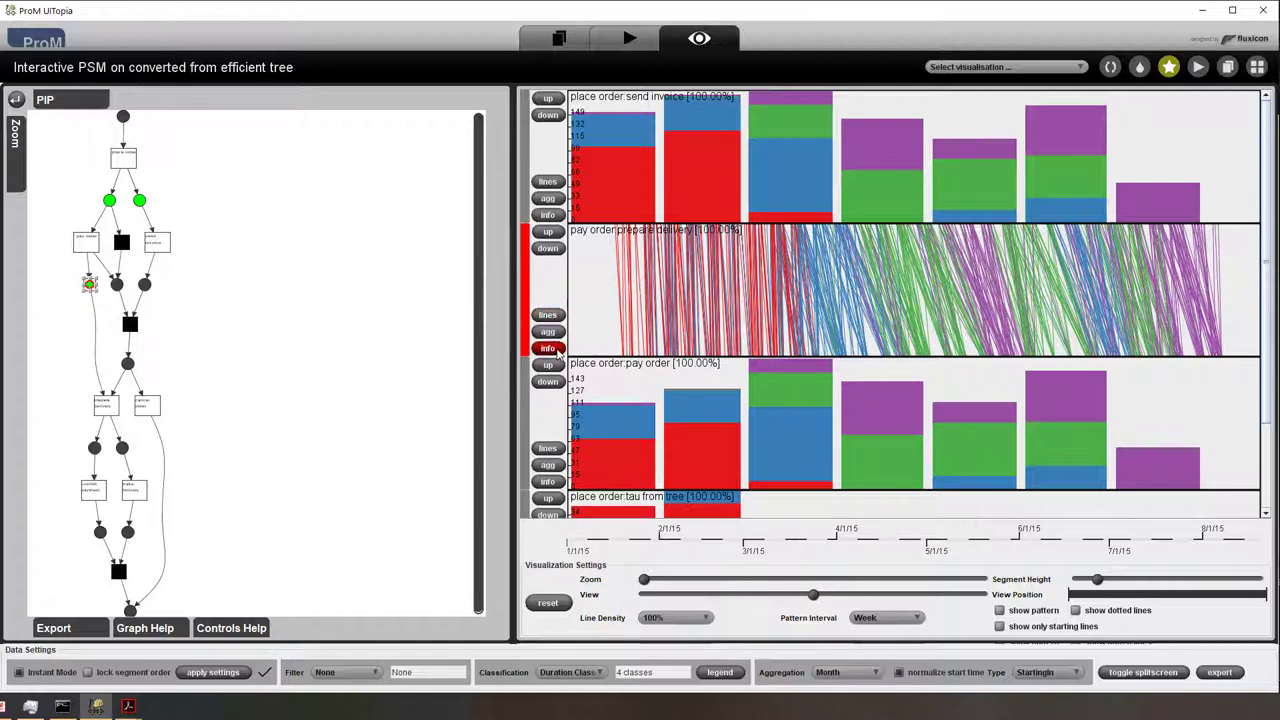
left_click(548, 232)
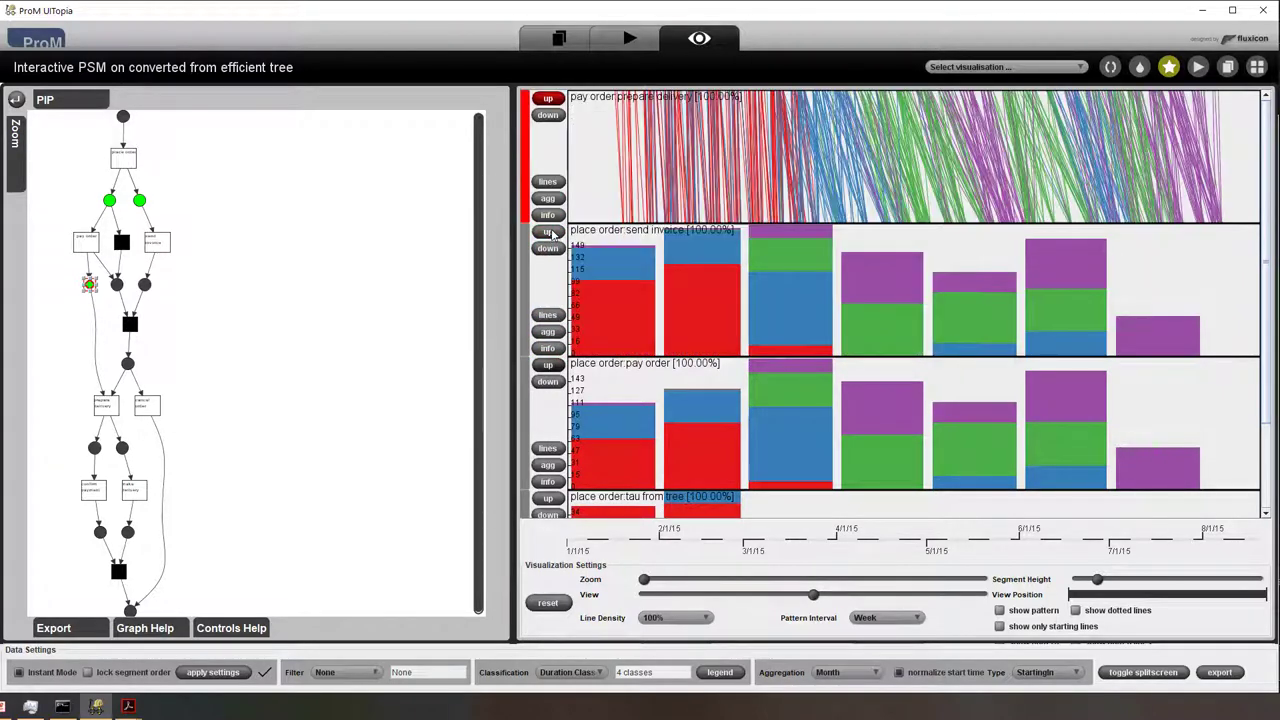